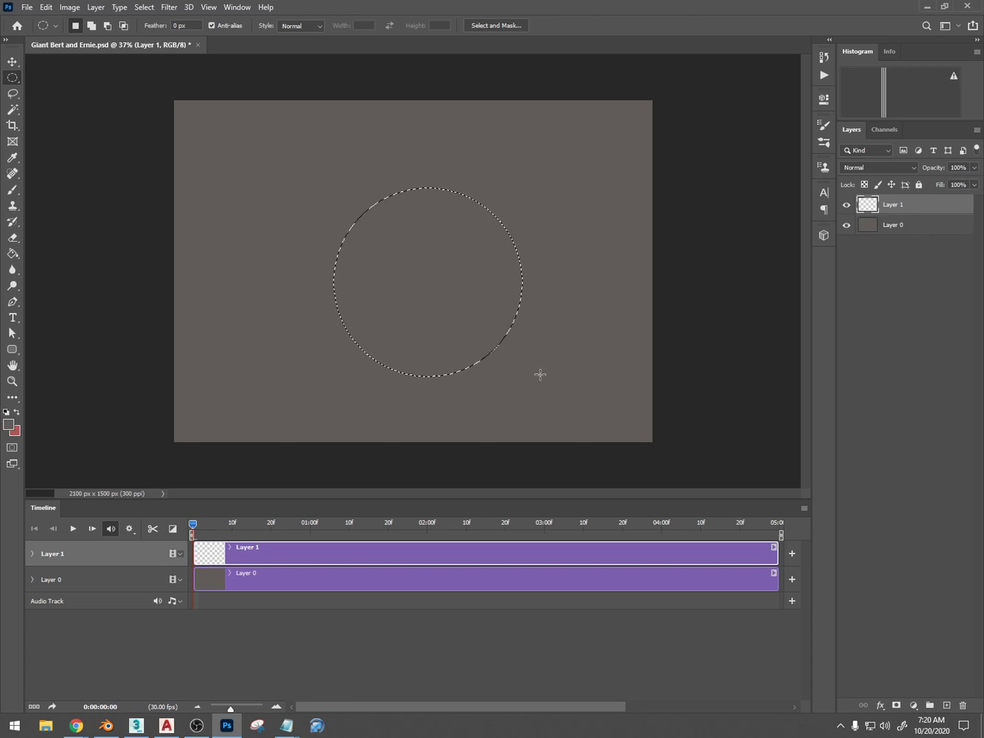
pyautogui.press('x')
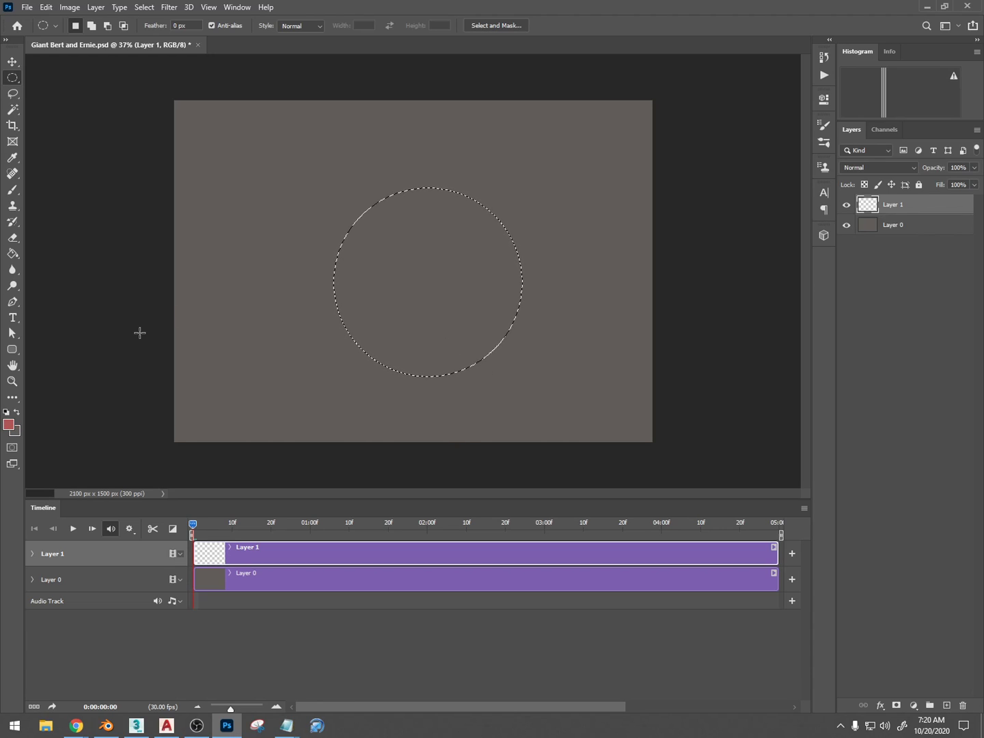
pyautogui.press('g')
pyautogui.click(449, 299)
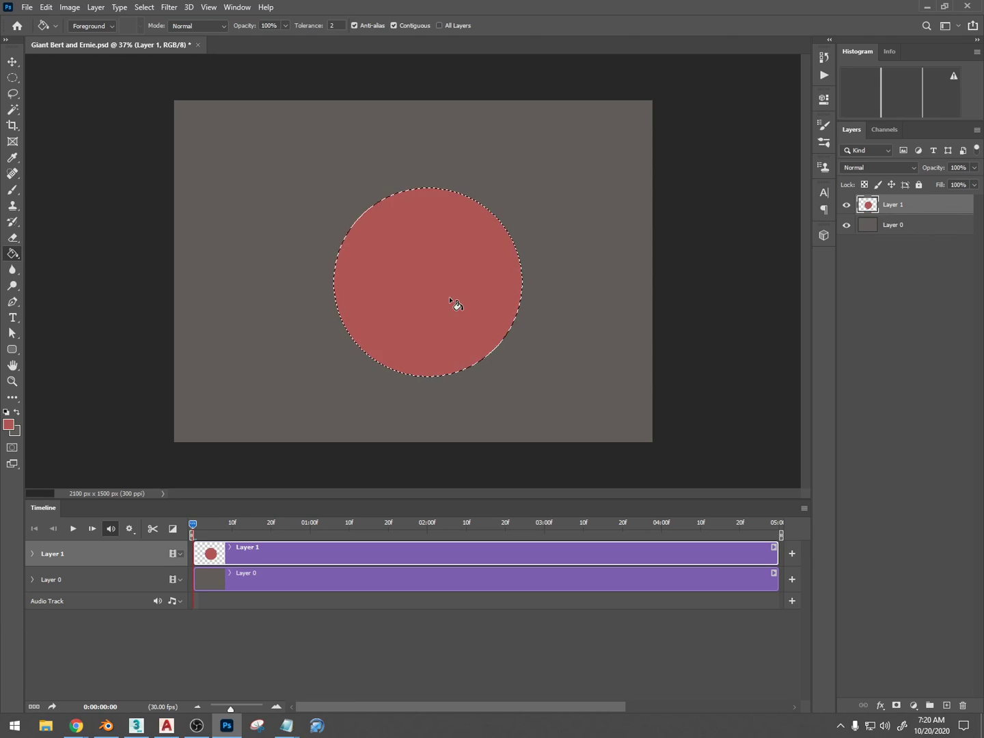
pyautogui.hotkey('ctrl', 'd')
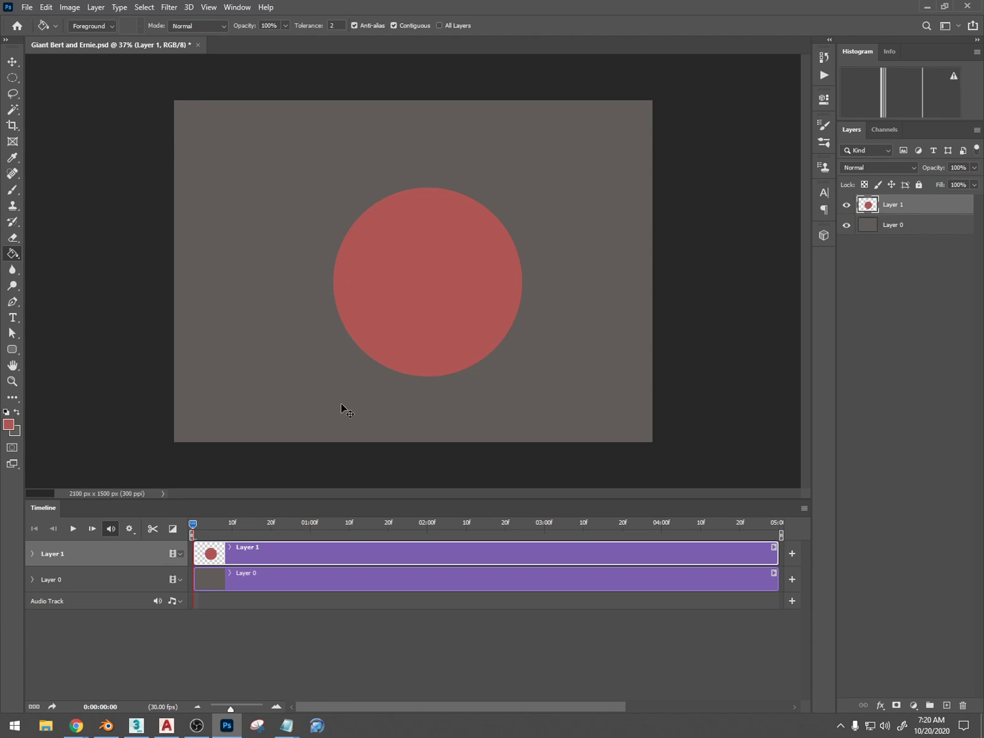
pyautogui.hotkey('ctrl', 'z')
pyautogui.hotkey('ctrl', 'z')
pyautogui.hotkey('ctrl', 'z')
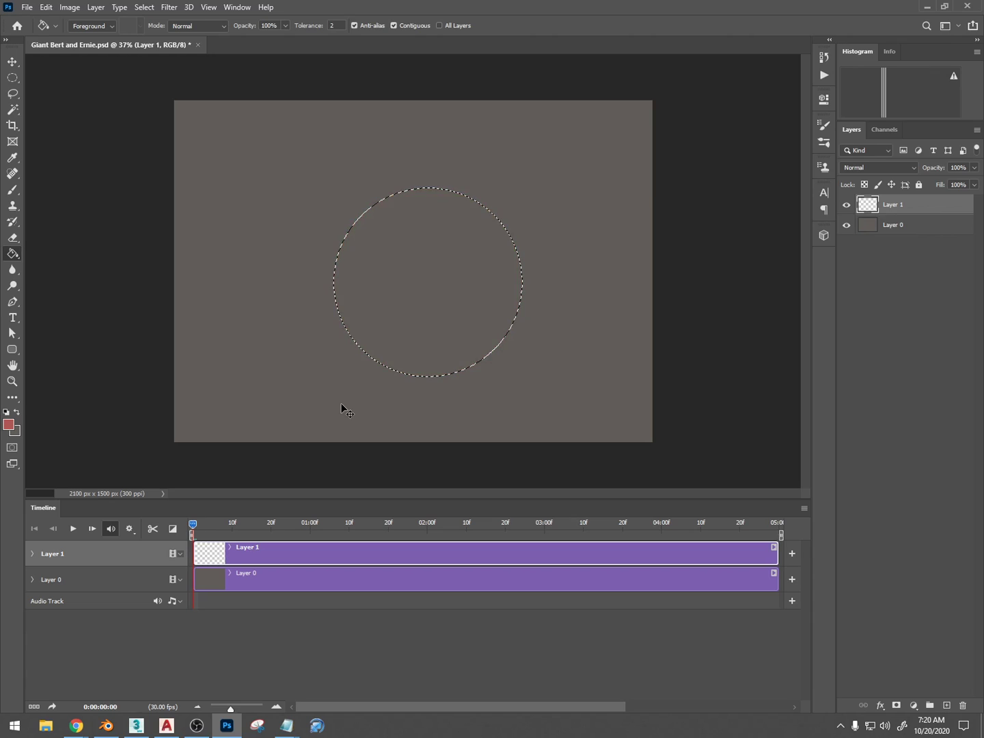
# Bring up the browser window with the YouTube video and close it.
pyautogui.moveTo(76, 726)
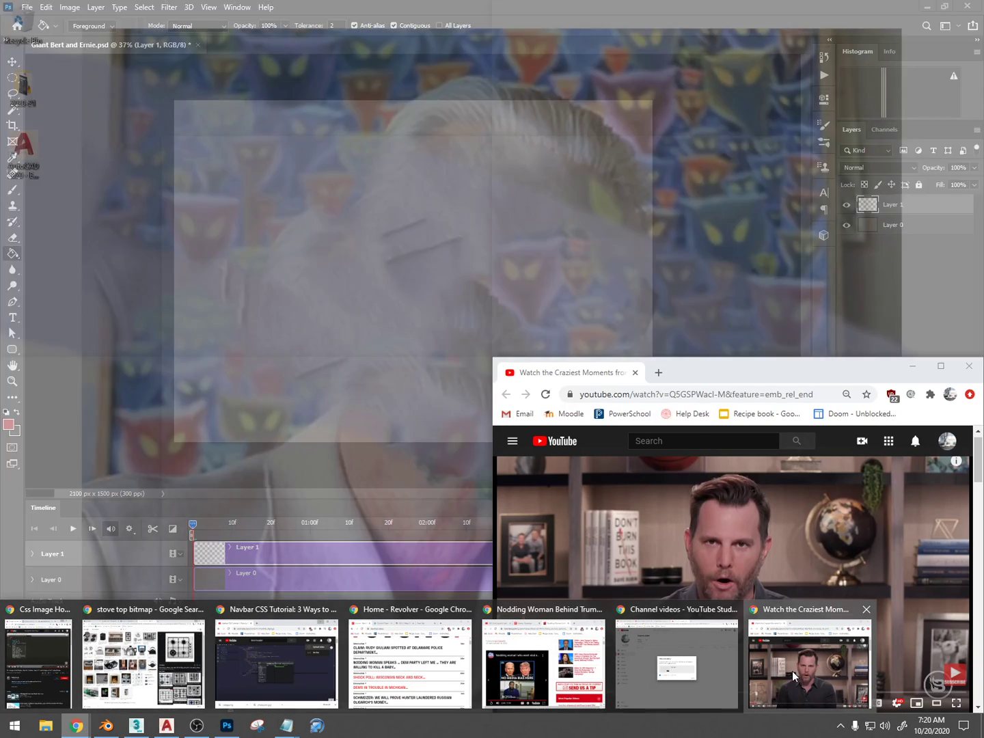
pyautogui.click(792, 672)
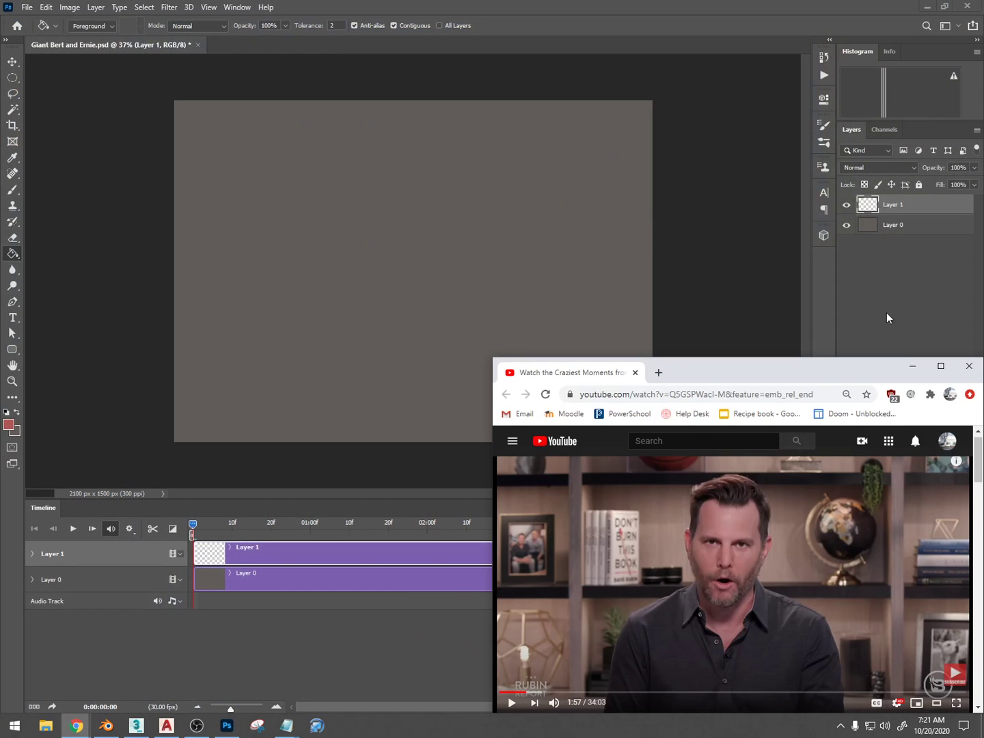
pyautogui.click(969, 365)
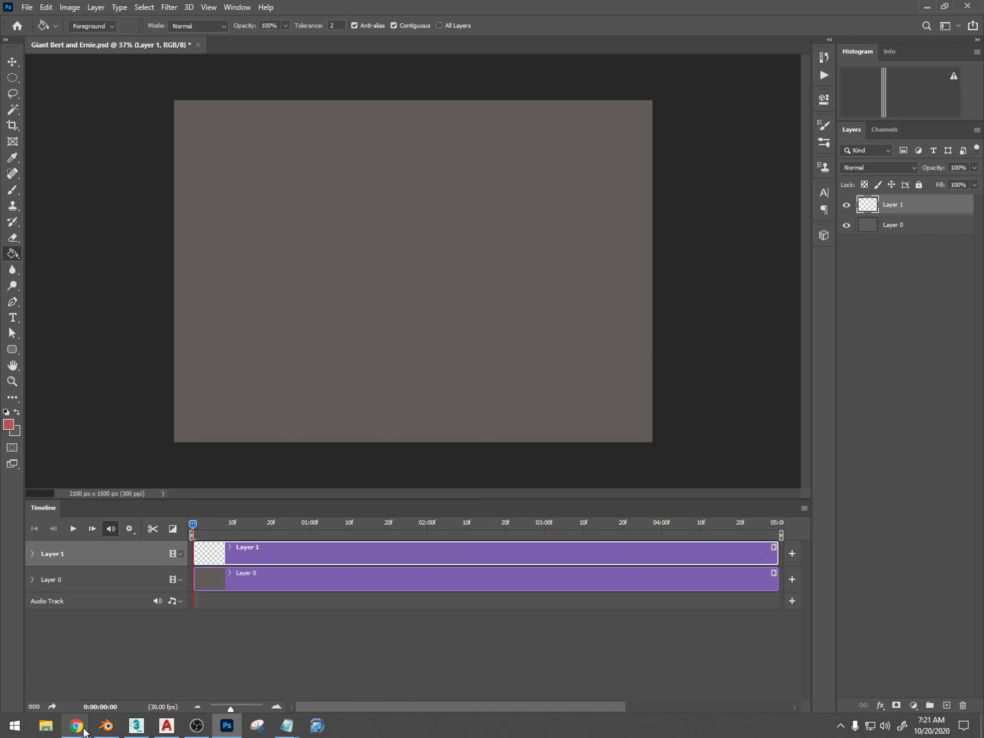
# Switch to Chrome and run a Google image search for "charlie brown records" in place of the bacteriophage search.
pyautogui.moveTo(77, 730)
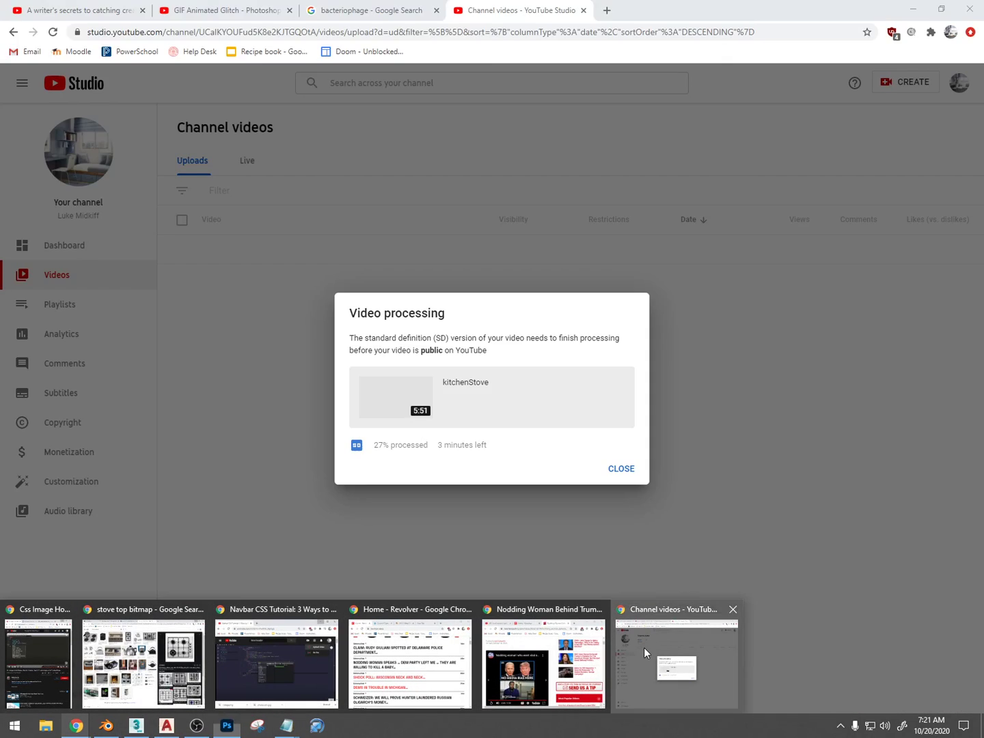
pyautogui.click(644, 647)
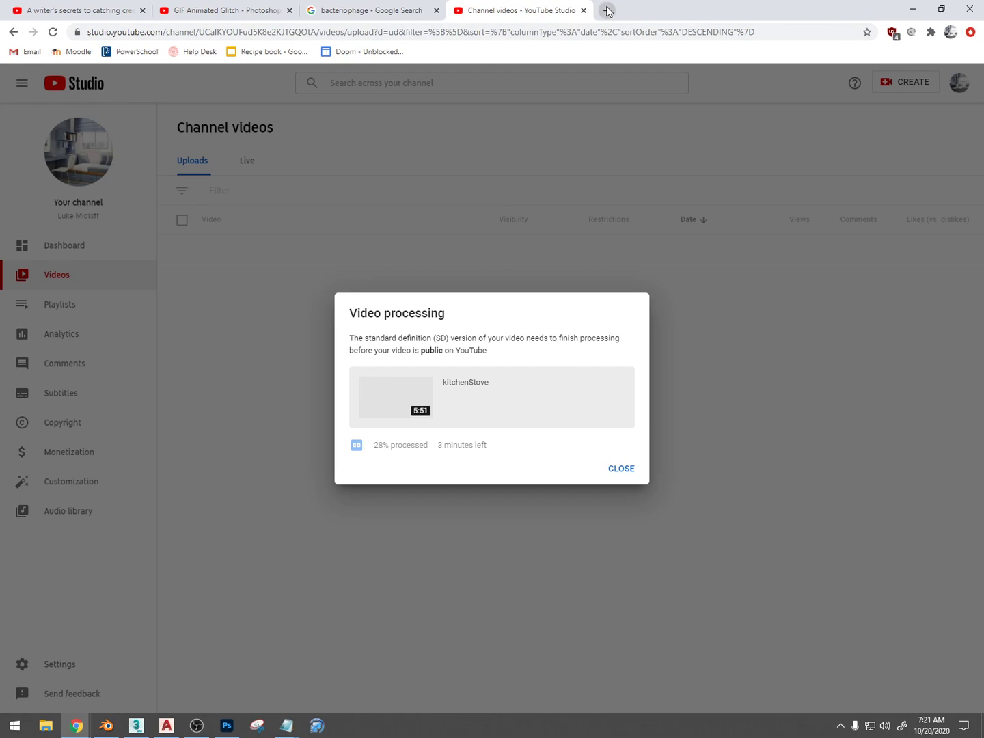
pyautogui.click(367, 11)
pyautogui.scroll(10, 329, 274)
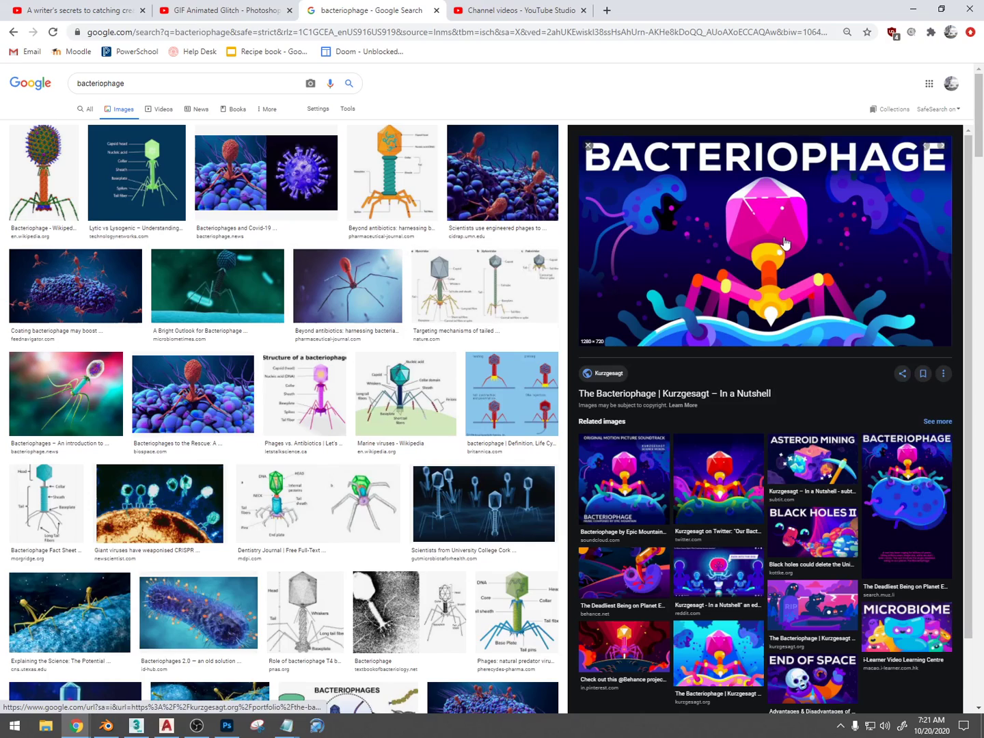
pyautogui.doubleClick(277, 88)
pyautogui.click(276, 88)
pyautogui.write('charlie')
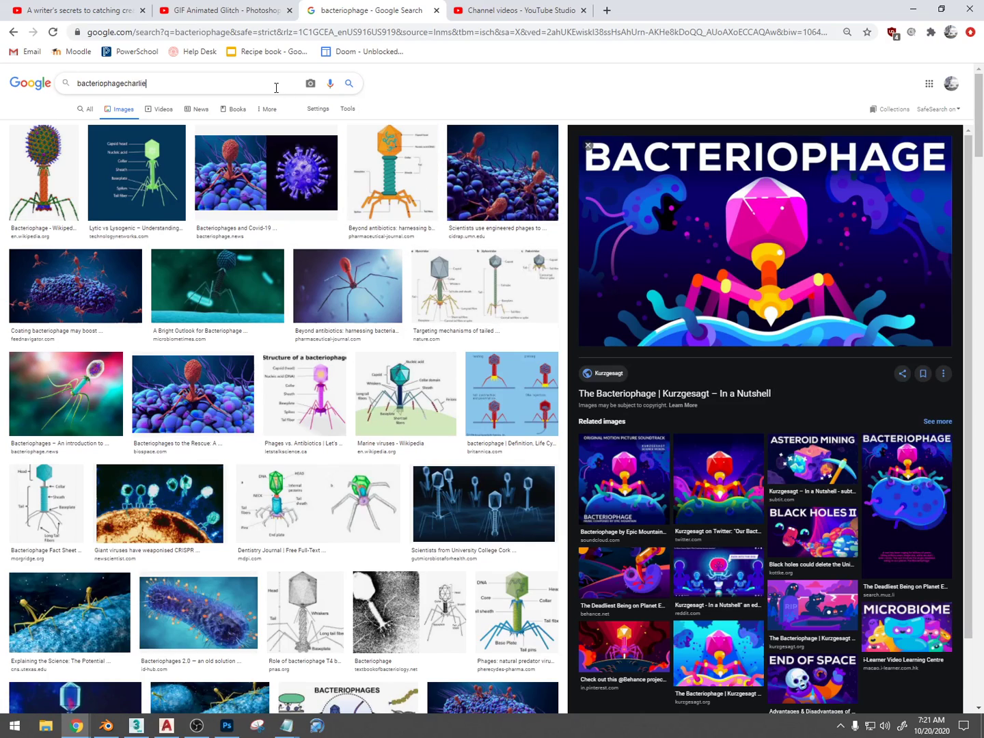
pyautogui.write(' brown records')
pyautogui.press('Return')
pyautogui.moveTo(195, 83); pyautogui.dragTo(18, 100)
pyautogui.click(118, 84)
pyautogui.press('BackSpace')
pyautogui.press('Return')
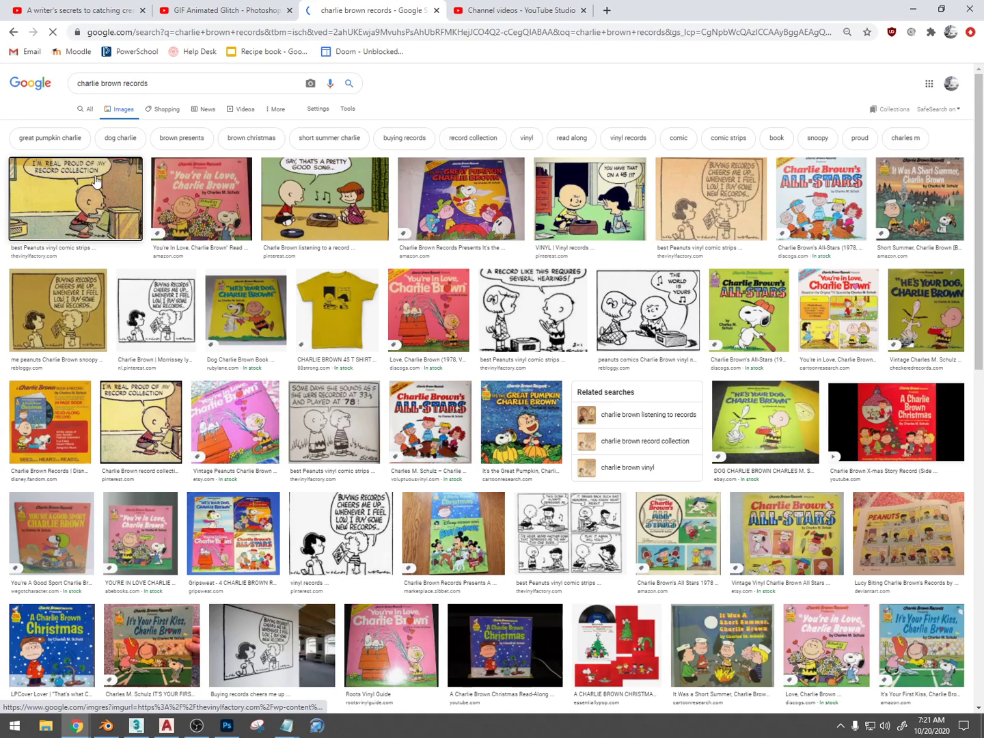
# Open the "I'm real proud of my record collection" comic result and copy its image.
pyautogui.click(75, 199)
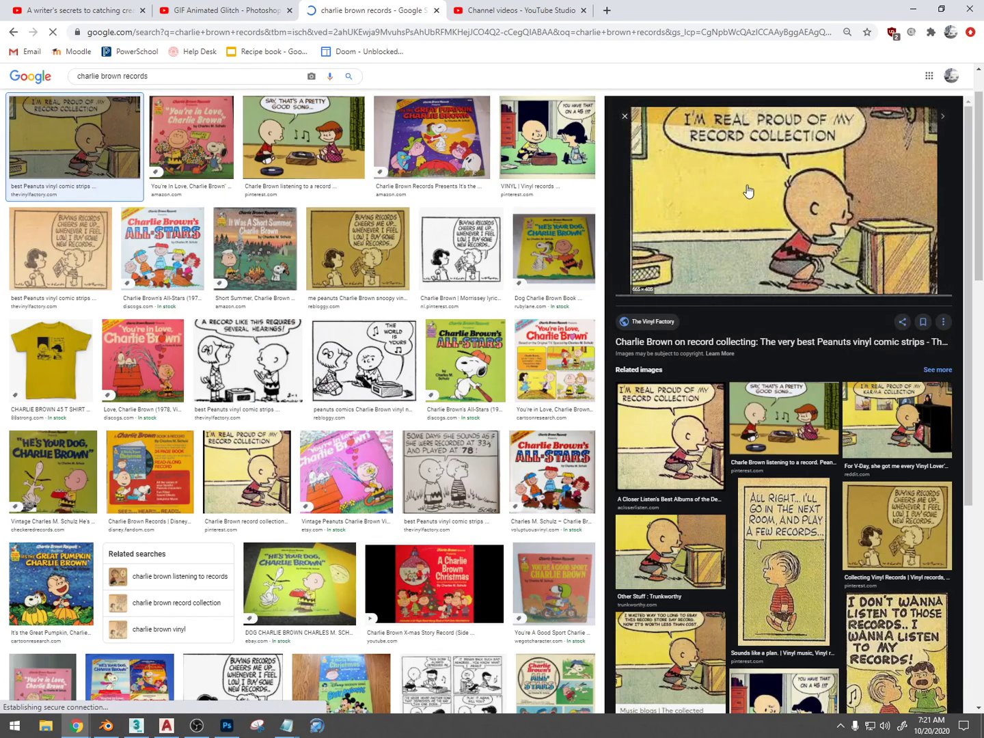
pyautogui.rightClick(748, 191)
pyautogui.click(779, 302)
# Switch back to Photoshop, paste the comic image into Layer 1 and move it to the canvas's upper-right corner.
pyautogui.hotkey('alt', 'Tab')
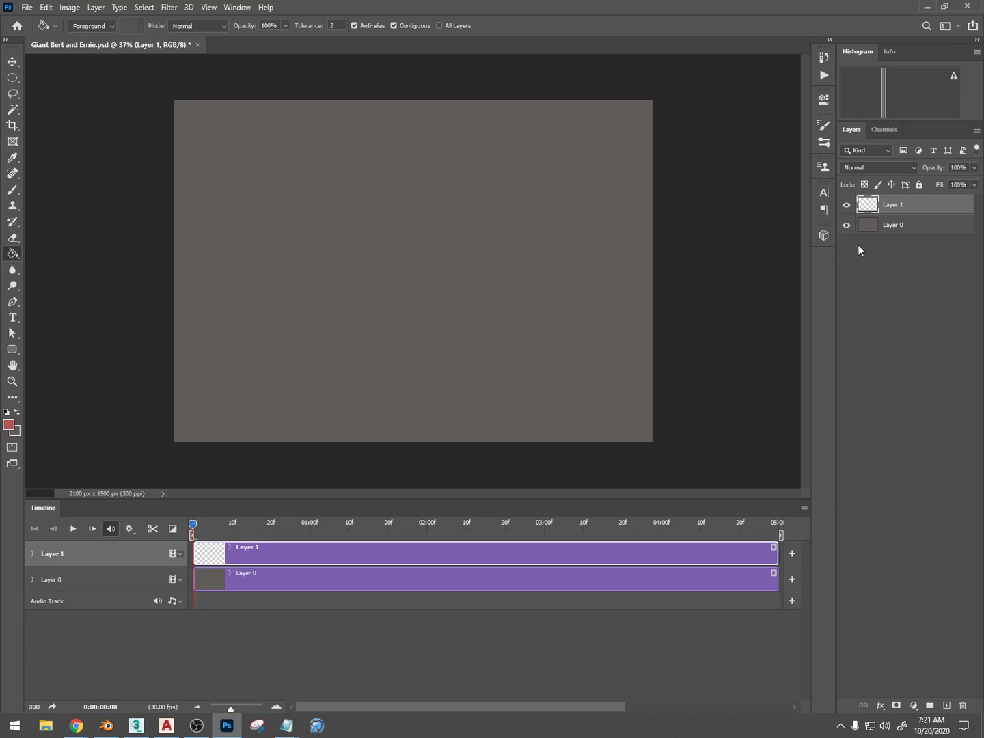
pyautogui.click(912, 222)
pyautogui.click(917, 210)
pyautogui.hotkey('ctrl', 'v')
pyautogui.hotkey('ctrl', 't')
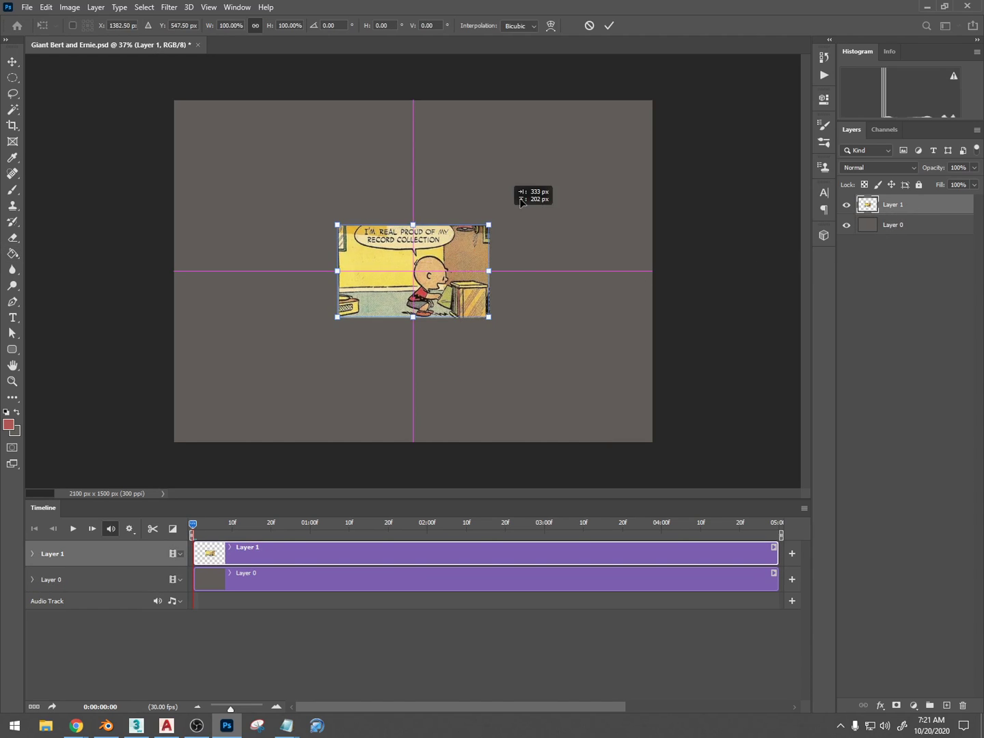
pyautogui.moveTo(521, 202); pyautogui.dragTo(621, 126)
pyautogui.press('Return')
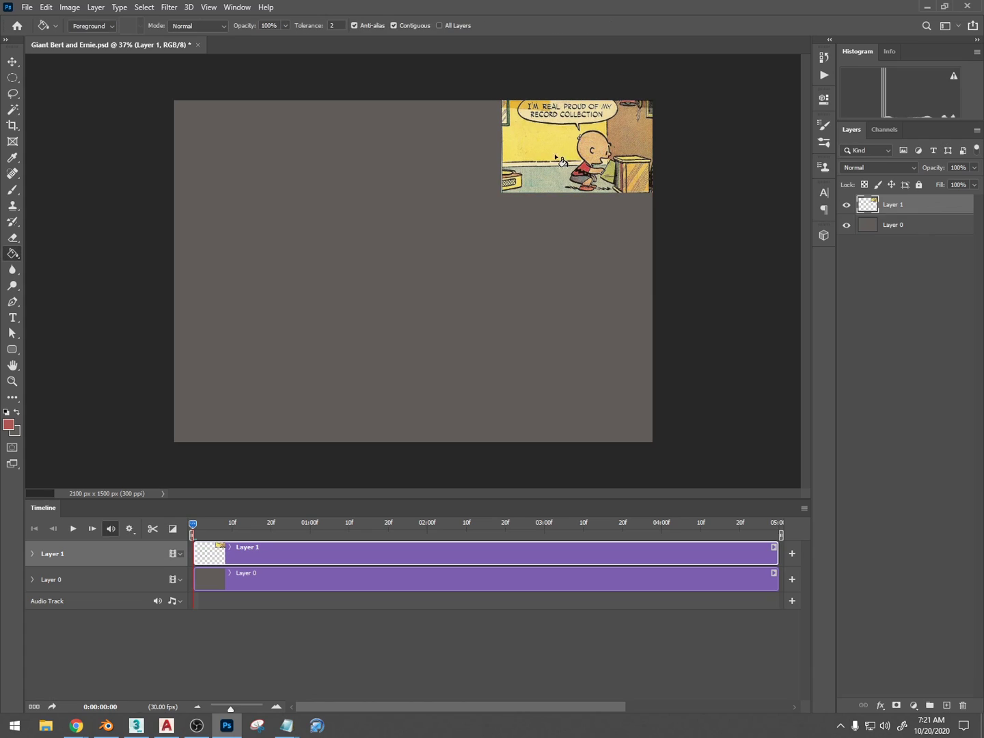
# Fill the background on Layer 0 with the salmon red sampled from the record spines in the comic.
pyautogui.click(895, 226)
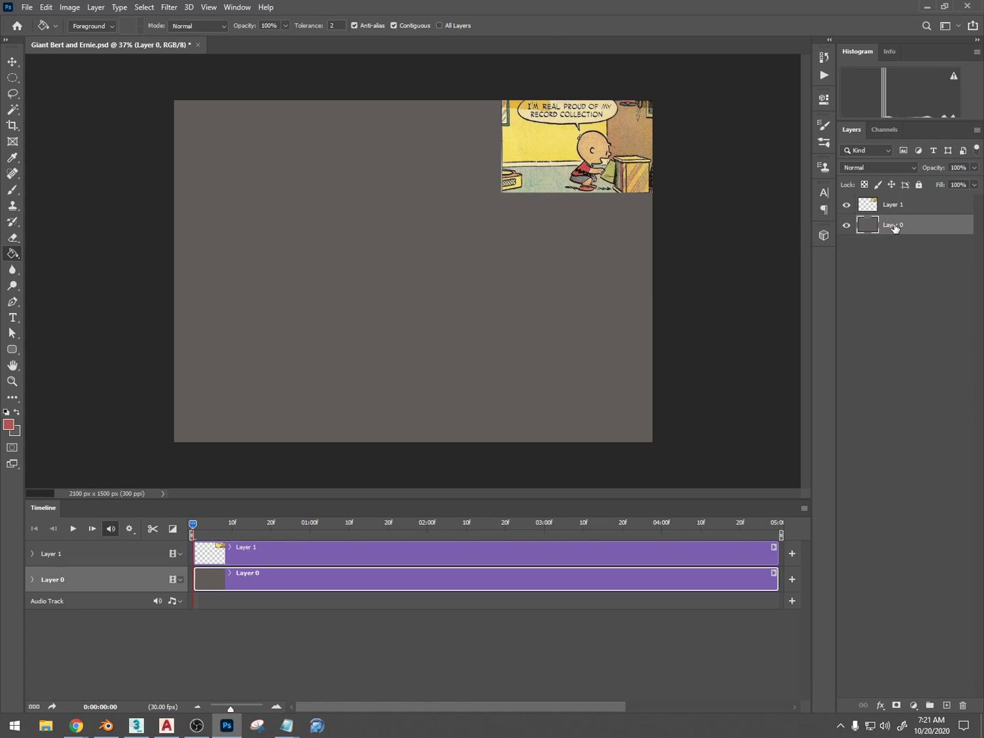
pyautogui.scroll(5, 604, 146)
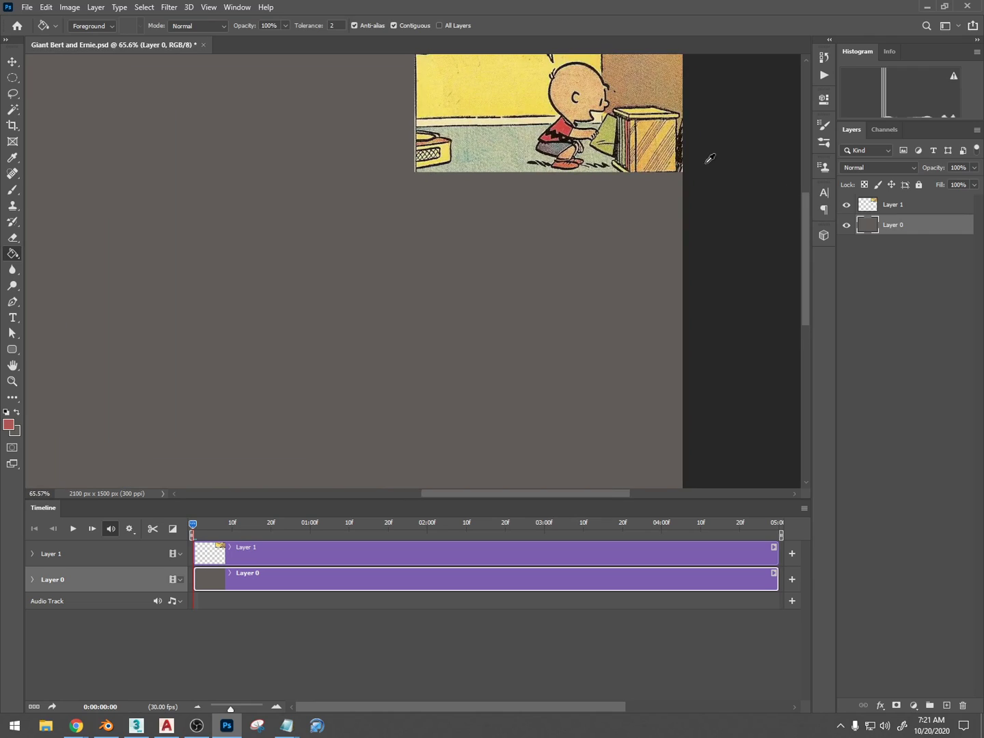
pyautogui.scroll(1, 648, 134)
pyautogui.scroll(-1, 621, 136)
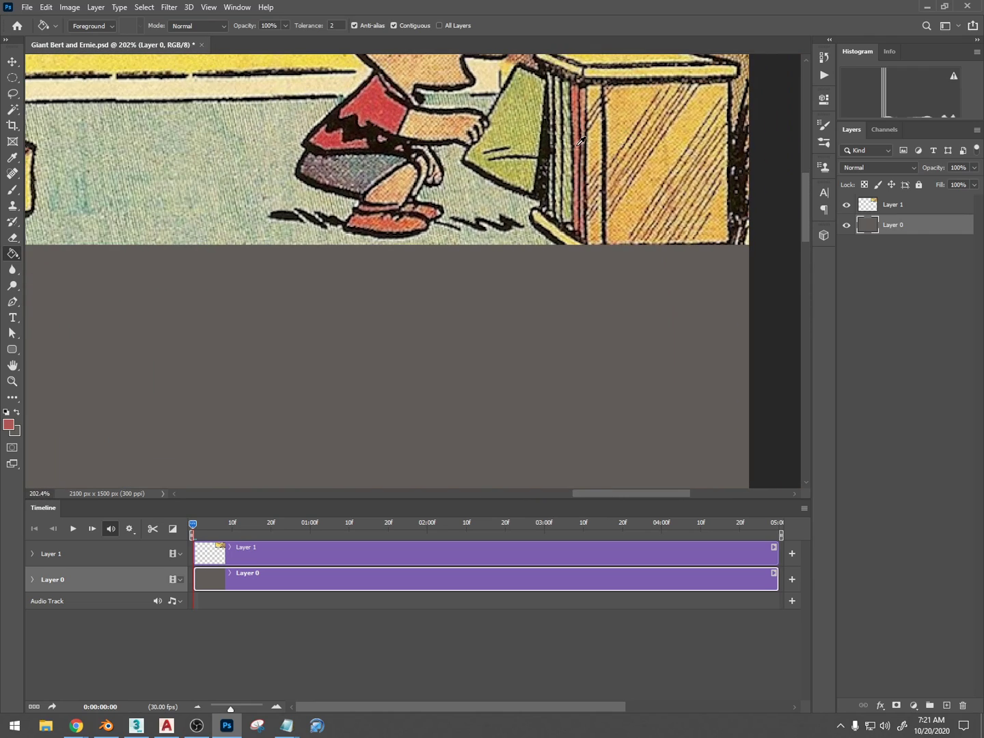
pyautogui.keyDown('alt'); pyautogui.click(580, 142); pyautogui.keyUp('alt')
pyautogui.click(566, 334)
pyautogui.scroll(-7, 566, 334)
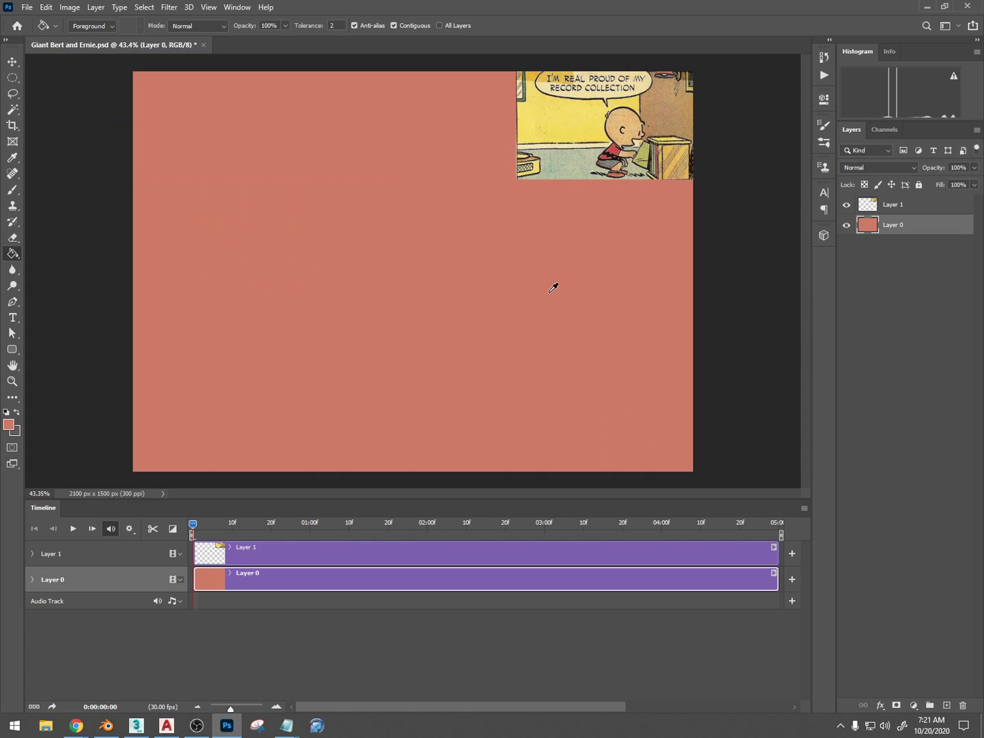
# Add a new layer above Layer 0 and draw a circular Elliptical Marquee selection near the canvas's middle.
pyautogui.scroll(1, 554, 287)
pyautogui.click(946, 705)
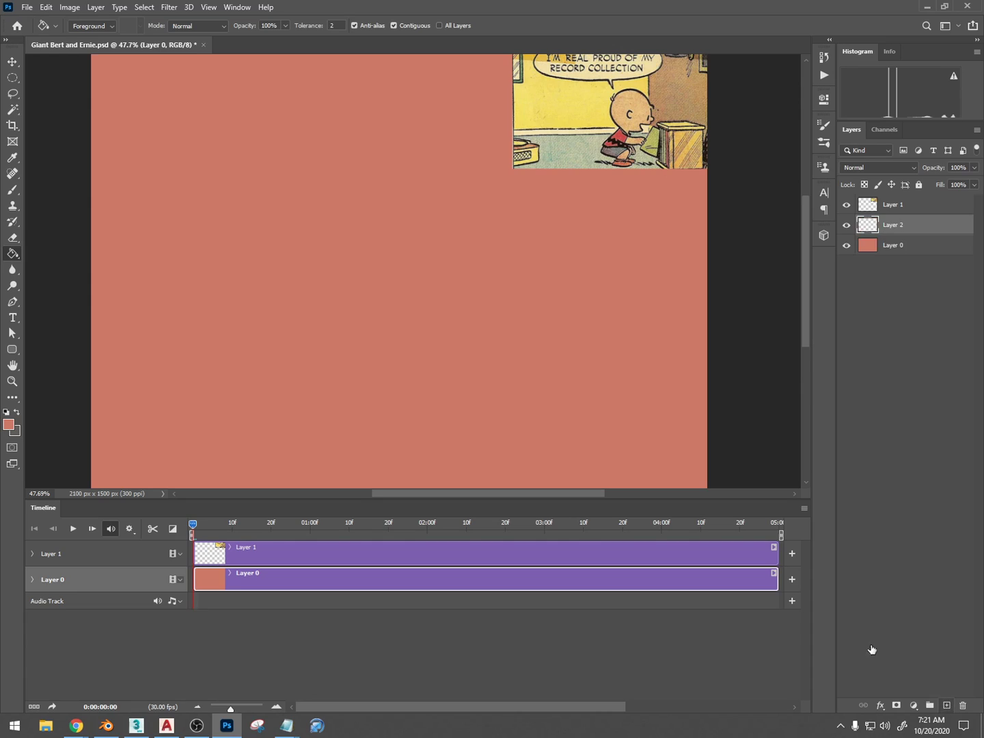
pyautogui.click(8, 71)
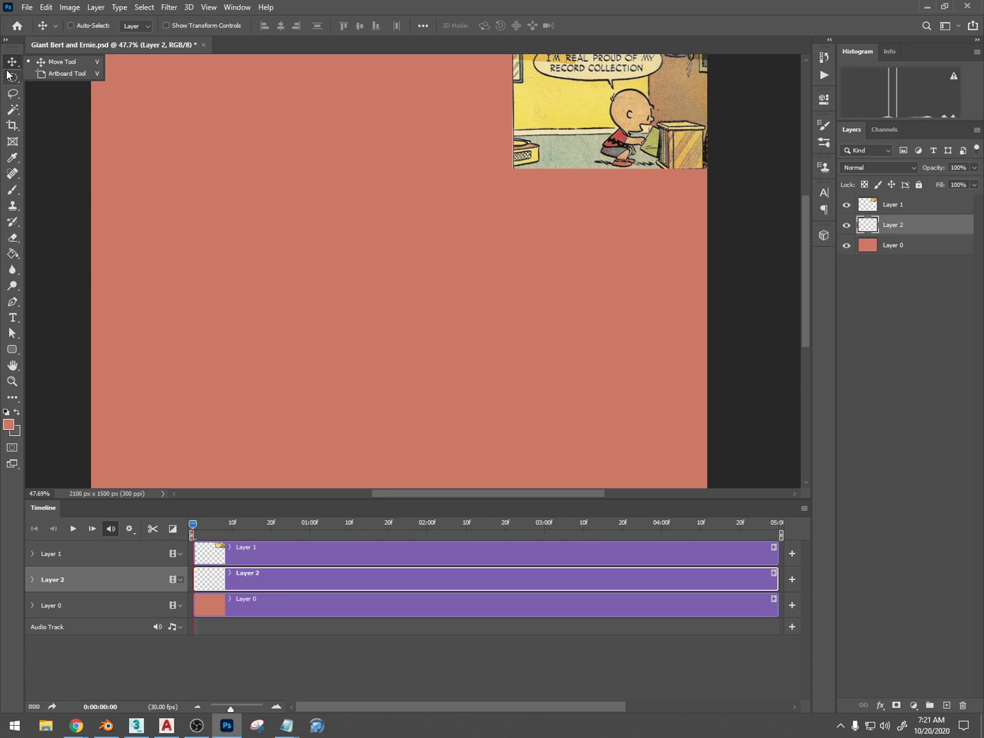
pyautogui.click(8, 76)
pyautogui.rightClick(8, 81)
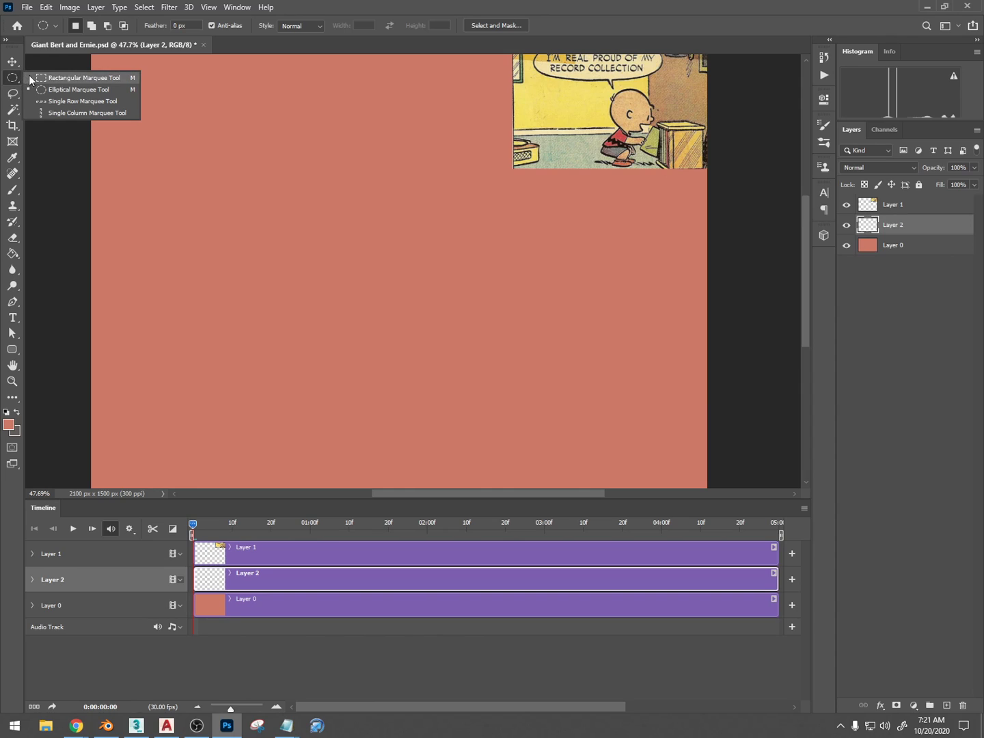
pyautogui.click(87, 89)
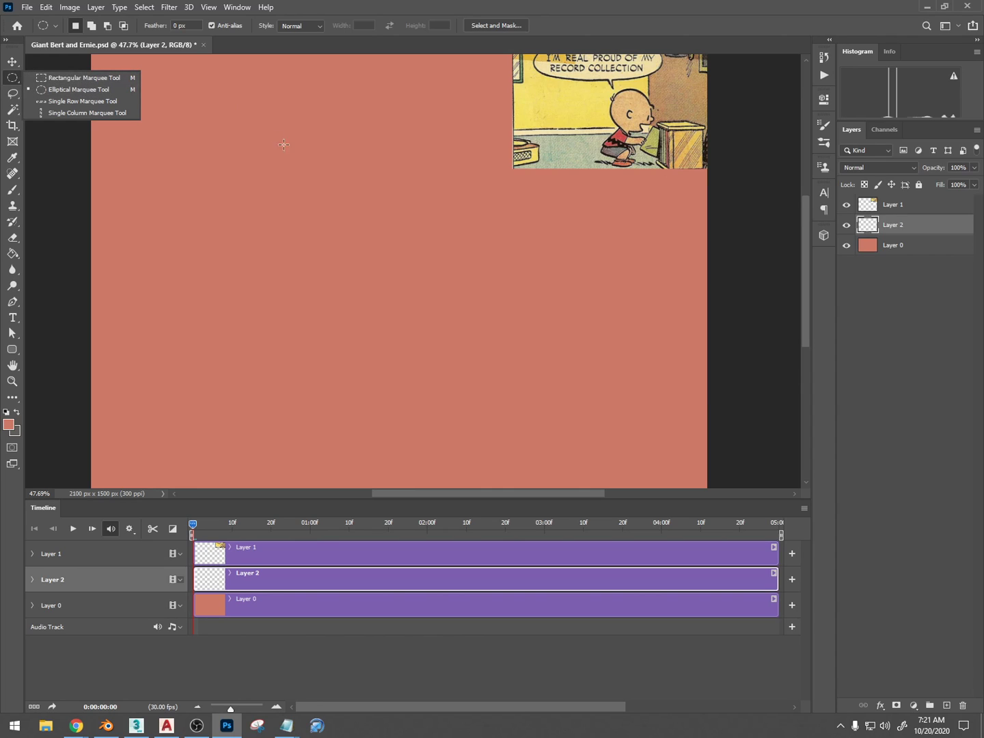
pyautogui.moveTo(310, 194)
pyautogui.mouseDown()
pyautogui.moveTo(498, 389)
pyautogui.moveTo(492, 378)
pyautogui.mouseUp()
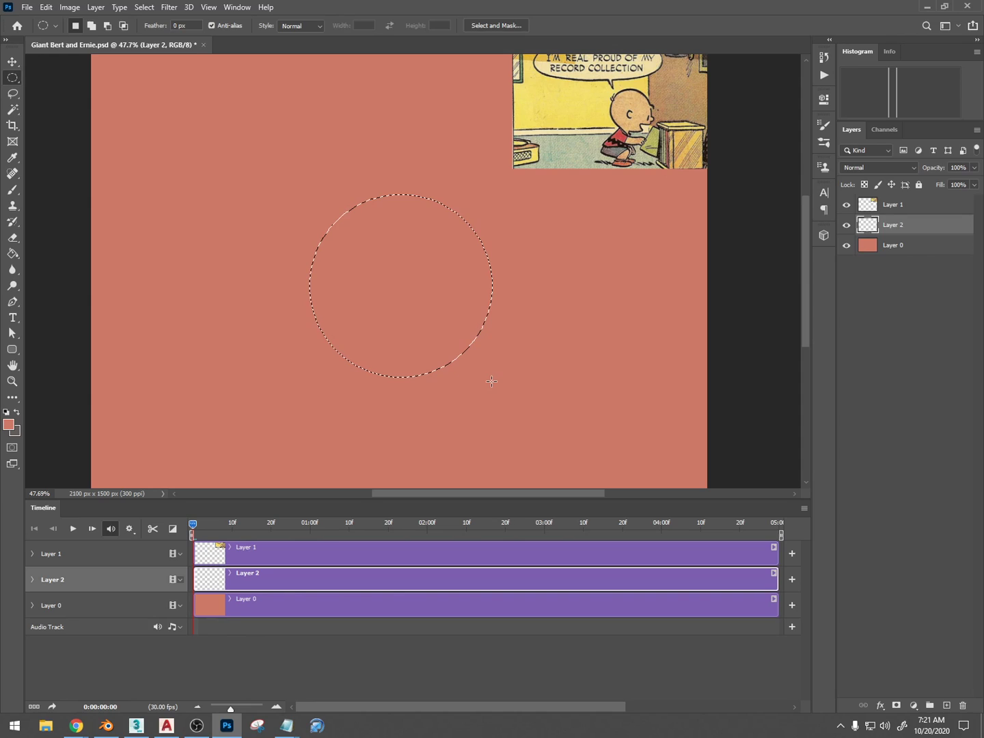
# Fill the circular selection with the yellow sampled from the comic's wall, and deselect.
pyautogui.press('g')
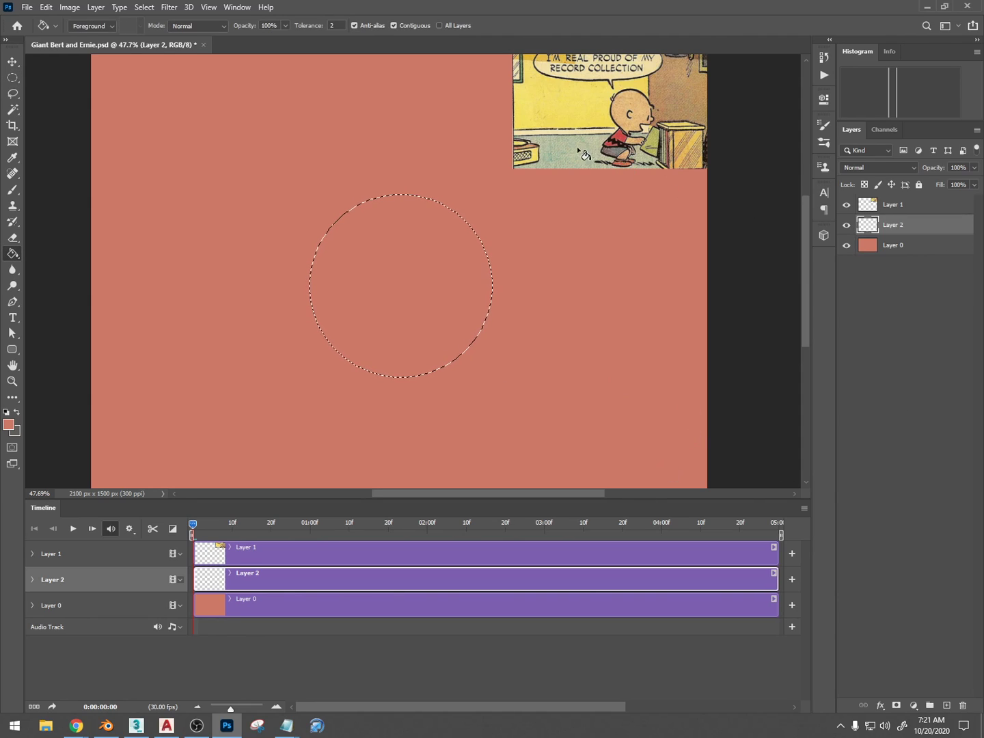
pyautogui.keyDown('alt'); pyautogui.click(541, 121); pyautogui.keyUp('alt')
pyautogui.click(400, 280)
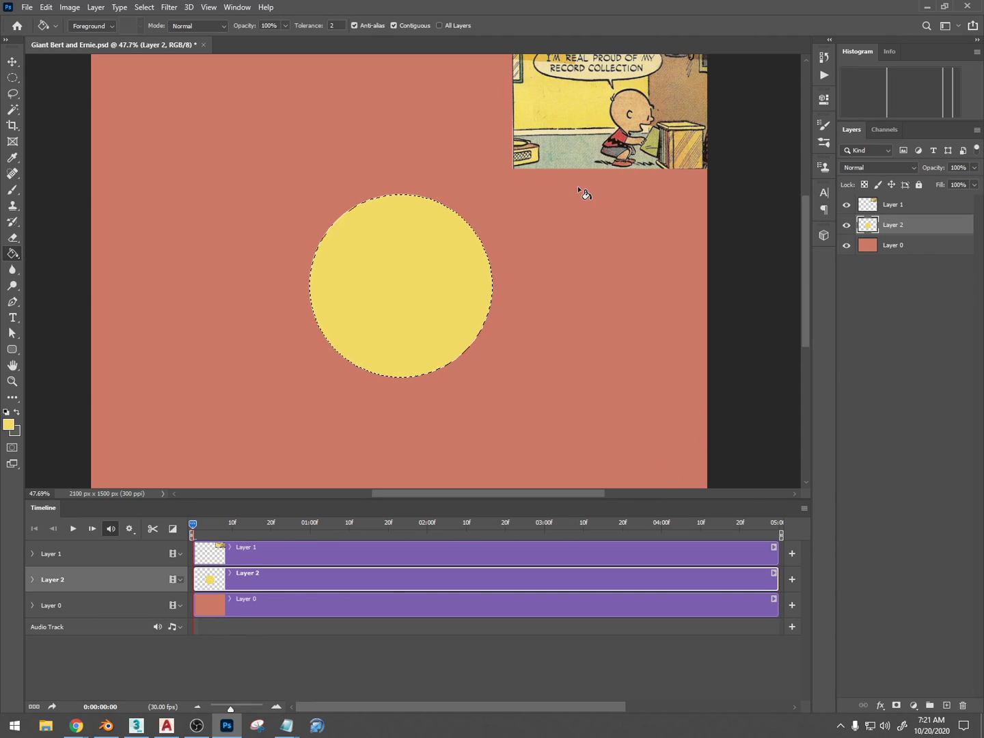
pyautogui.hotkey('ctrl', 'd')
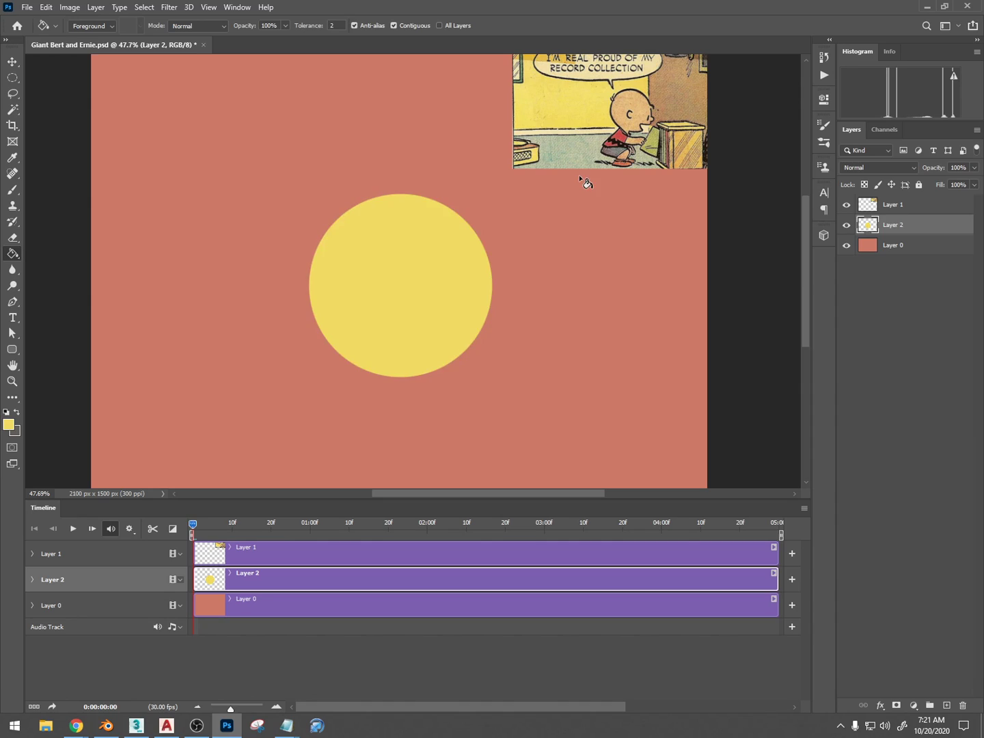
# Rename the yellow circle's layer as "circle" and convert it to a Smart Object.
pyautogui.doubleClick(888, 224)
pyautogui.write('circle')
pyautogui.press('Return')
pyautogui.rightClick(910, 229)
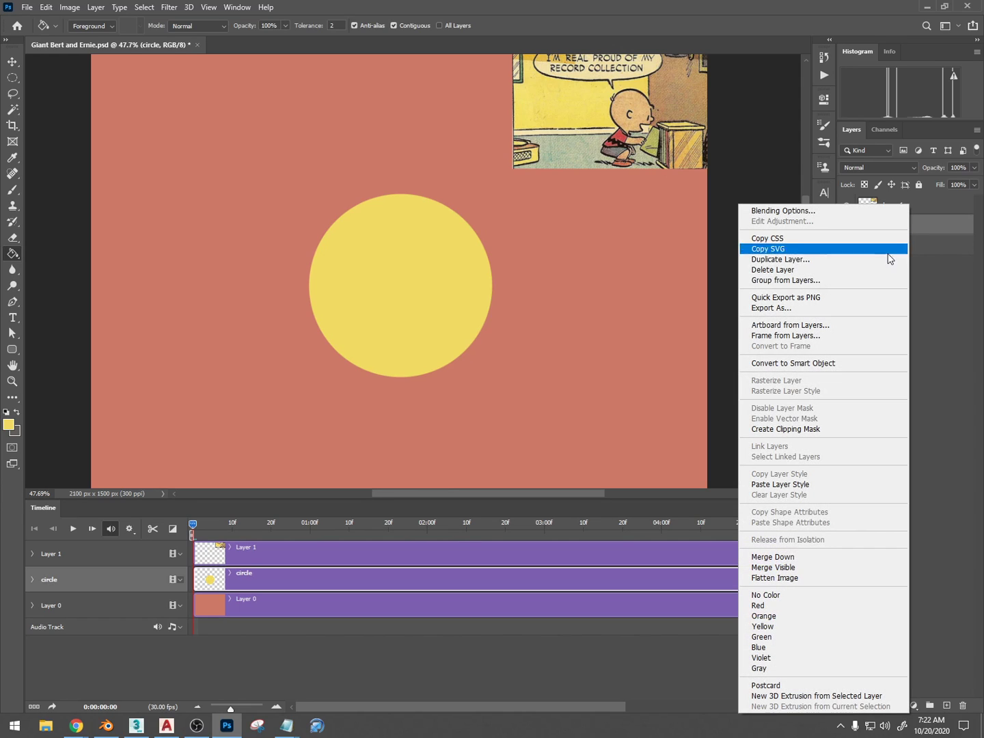
pyautogui.click(846, 365)
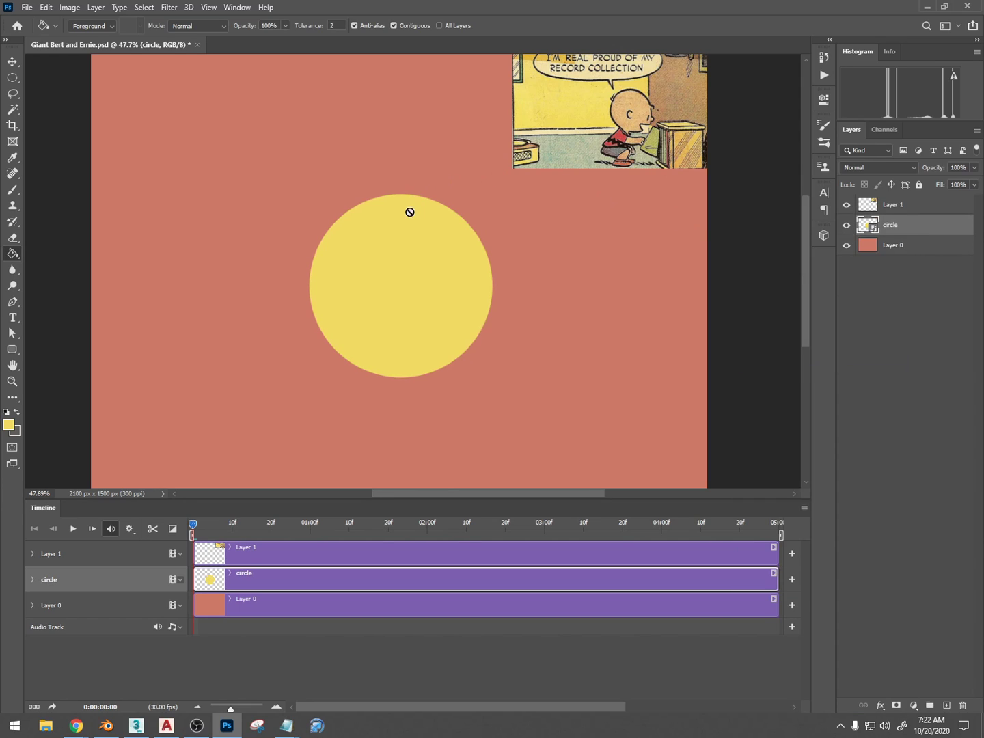
# Draw a long, thin horizontal Rectangular Marquee selection overlapping the upper left part of the yellow circle.
pyautogui.click(13, 77)
pyautogui.rightClick(14, 78)
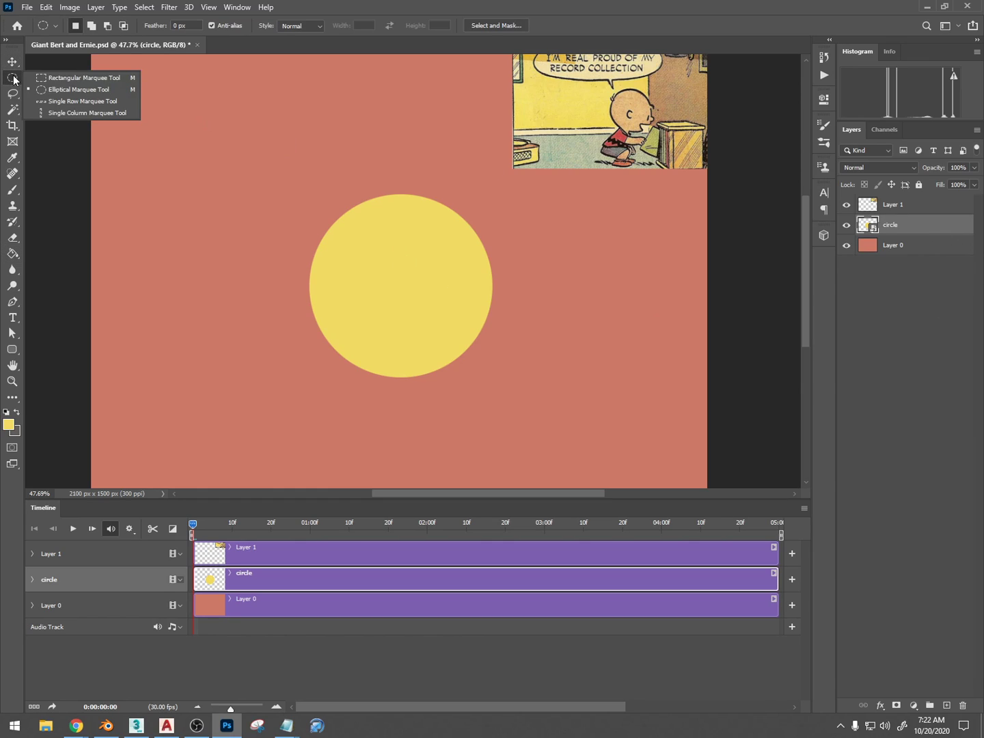
pyautogui.click(78, 78)
pyautogui.moveTo(138, 212); pyautogui.dragTo(422, 236)
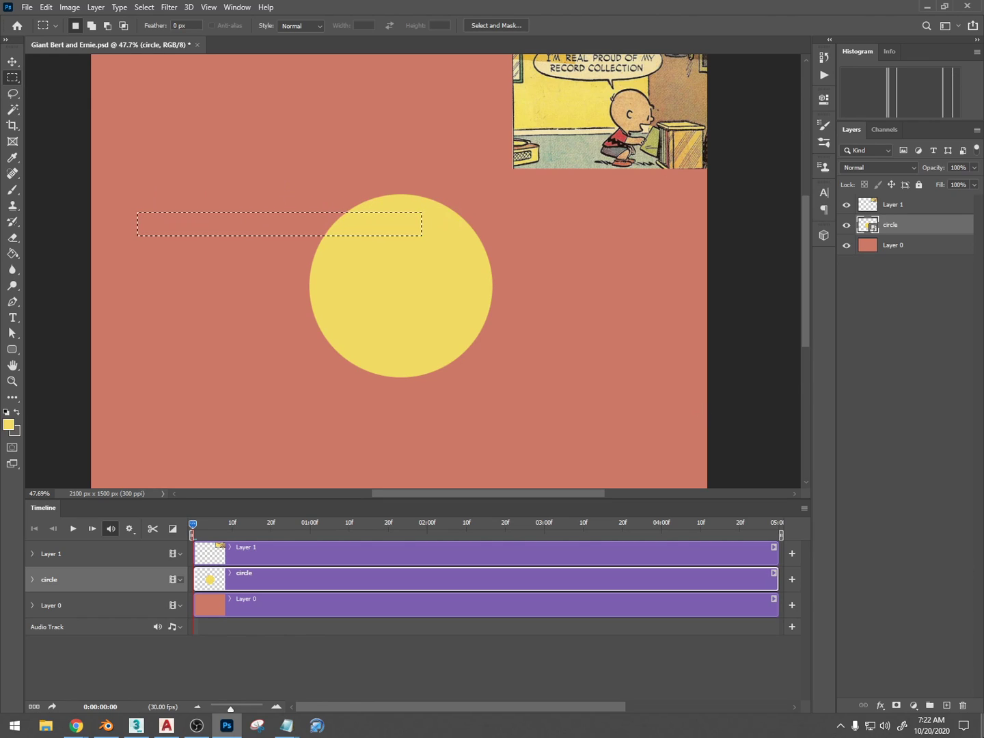
# Add a new layer above the circle and fill the rectangular selection with the green sampled from the comic's record sleeve.
pyautogui.click(946, 704)
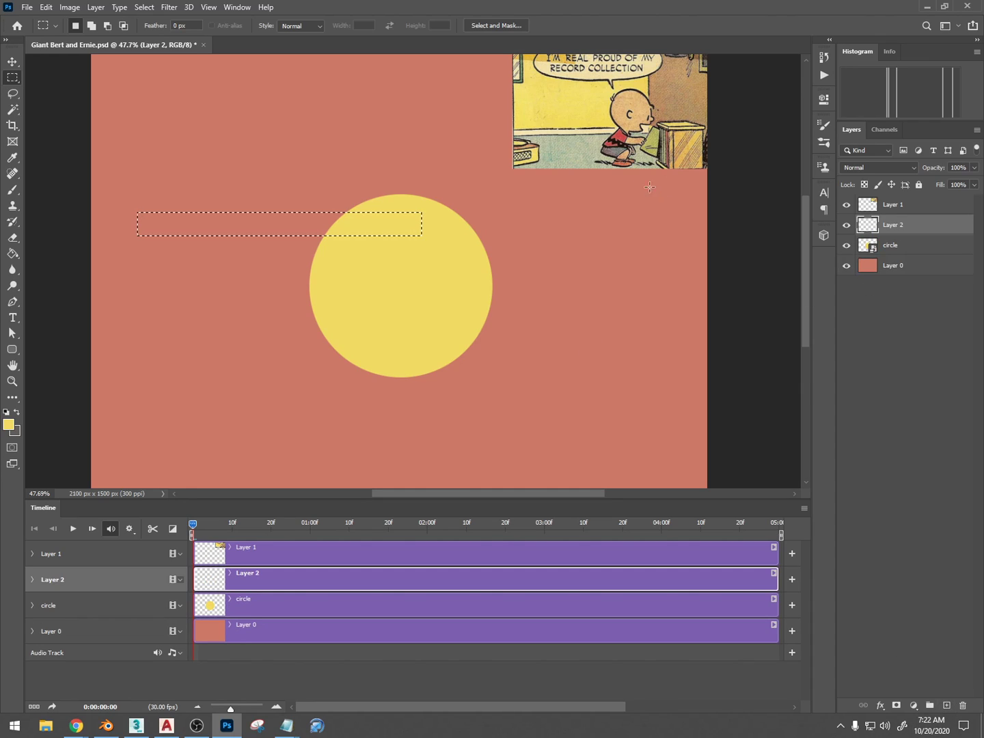
pyautogui.press('g')
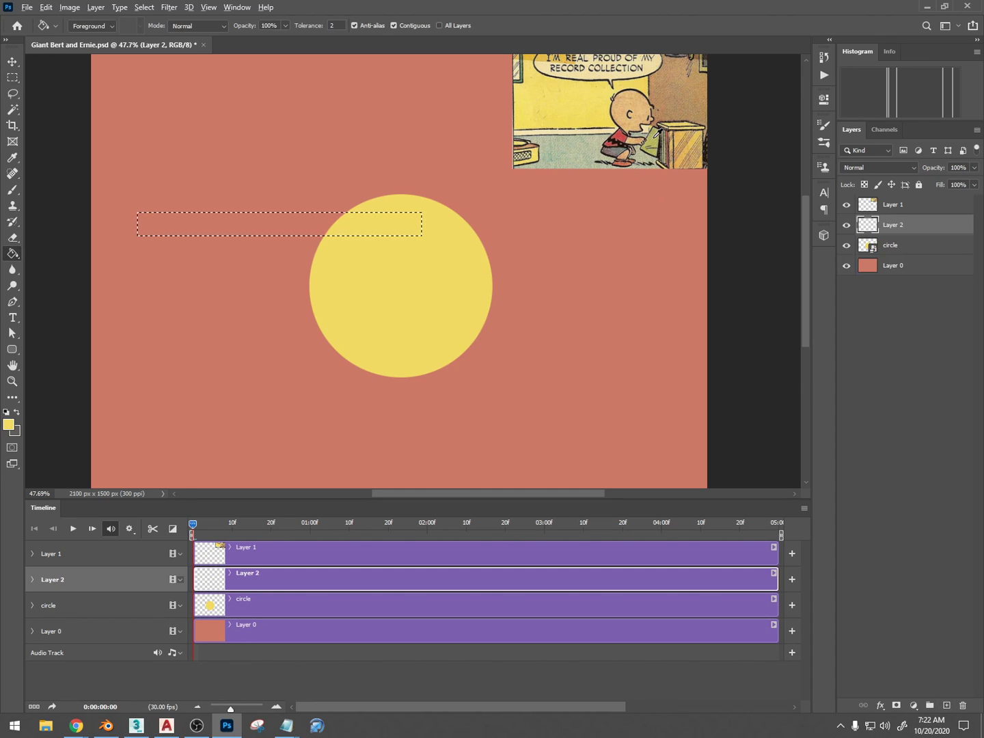
pyautogui.keyDown('alt'); pyautogui.click(636, 133); pyautogui.keyUp('alt')
pyautogui.click(247, 230)
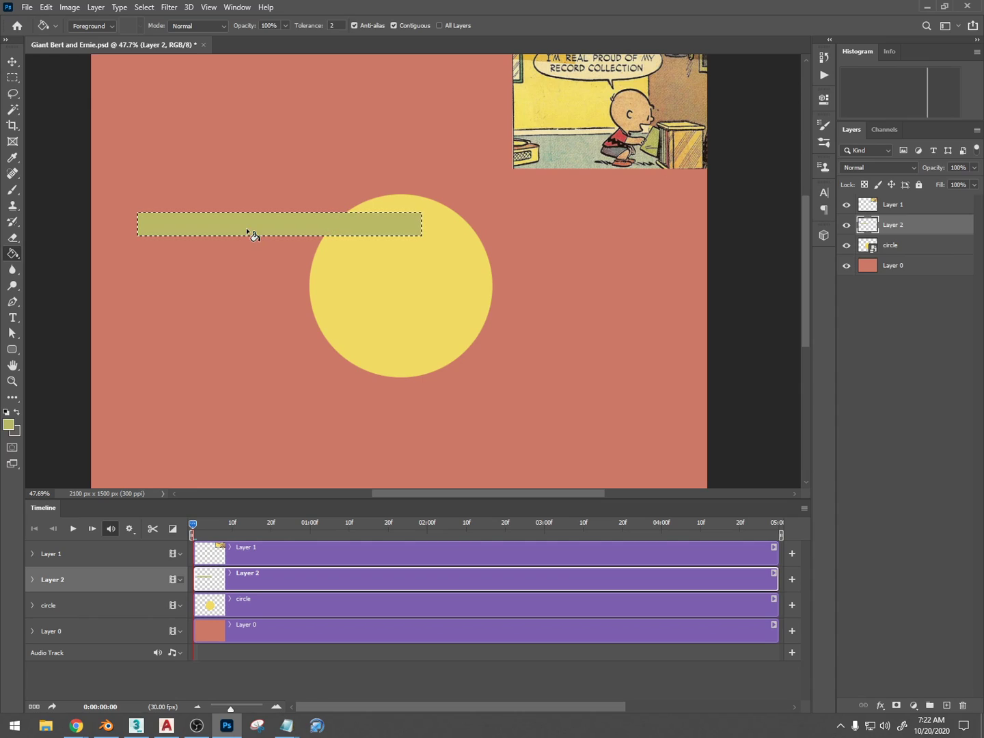
# Move the green rectangle below the yellow circle, offset to its right, and rename its layer as "greenRectangle".
pyautogui.hotkey('ctrl', 't')
pyautogui.moveTo(403, 205); pyautogui.dragTo(557, 418)
pyautogui.press('Return')
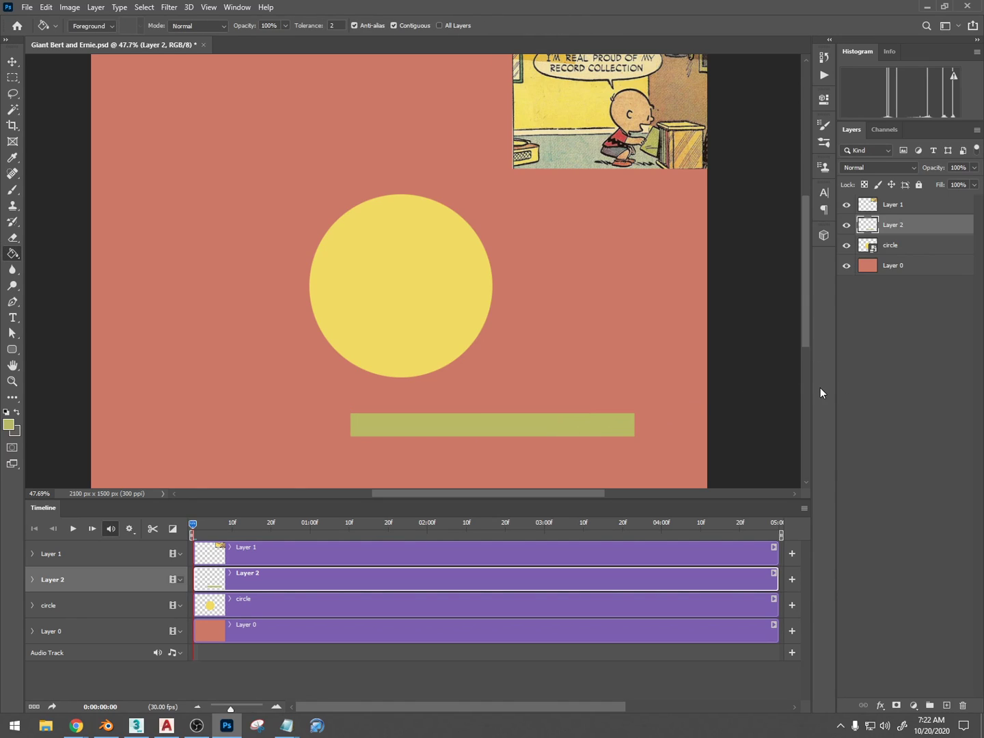
pyautogui.doubleClick(895, 225)
pyautogui.write('greenRectangle')
pyautogui.press('Return')
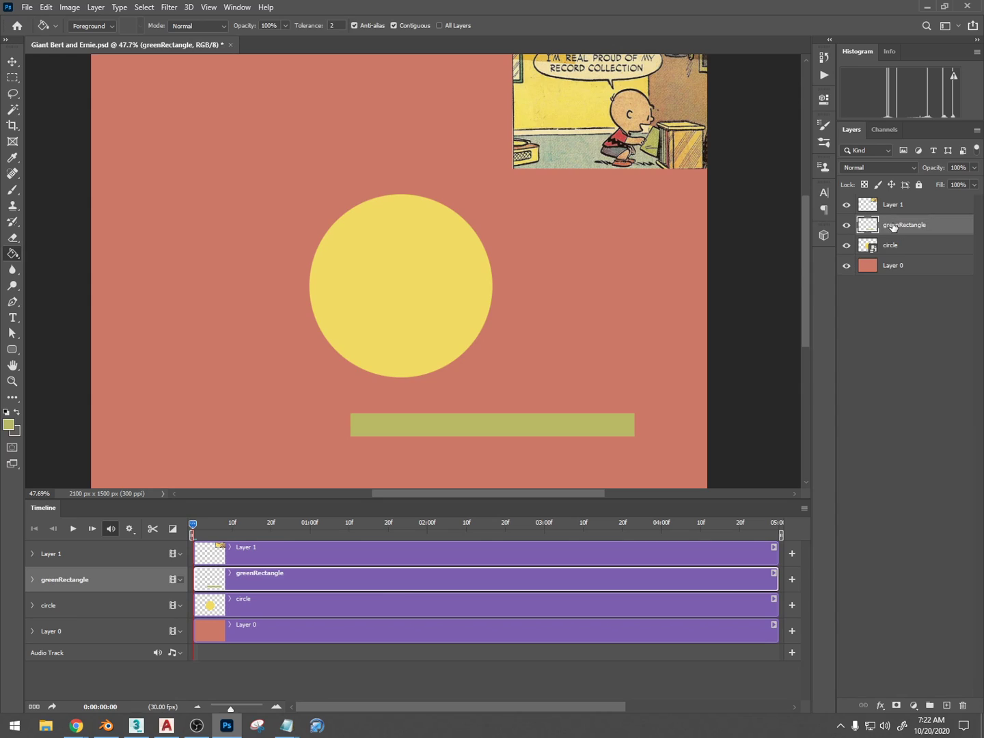
# Add a new layer above greenRectangle and name it "redRectangle".
pyautogui.click(946, 704)
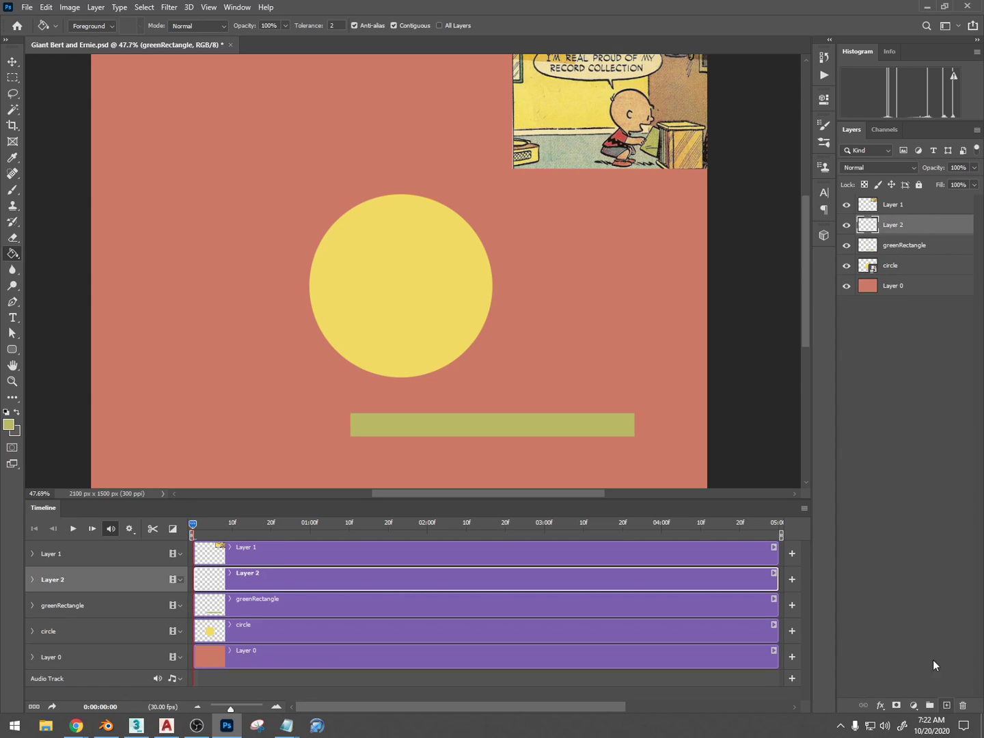
pyautogui.doubleClick(890, 224)
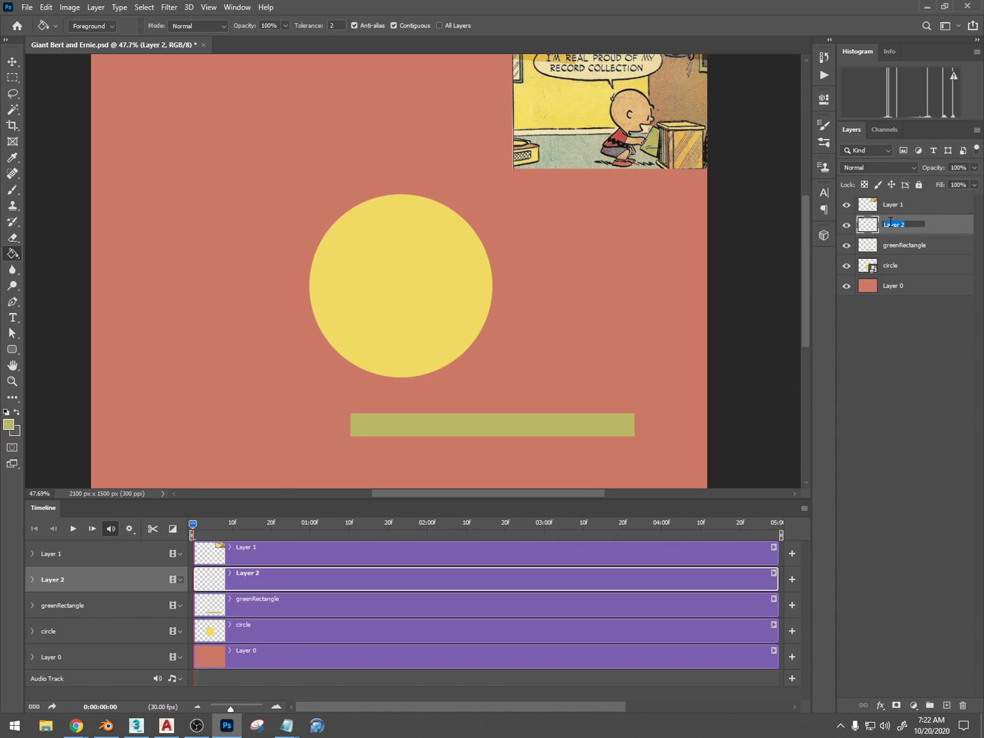
pyautogui.write('redRectangle')
pyautogui.press('Return')
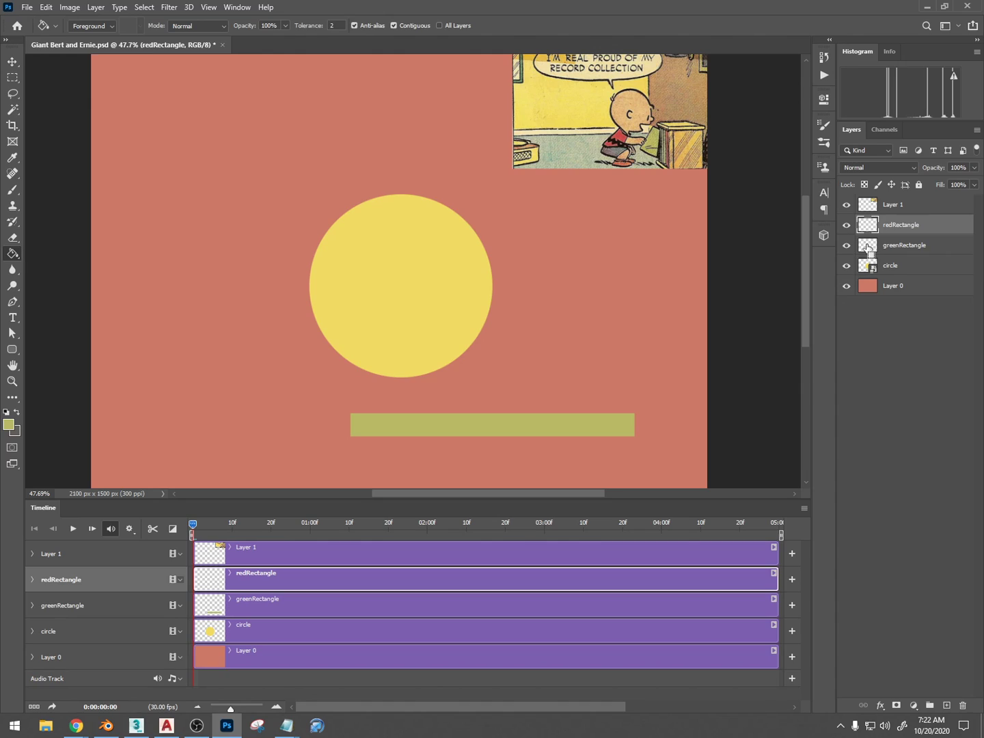
# Draw a tall, thin vertical rectangular selection left of the circle, fill it with red sampled from Charlie Brown's shirt, and deselect.
pyautogui.keyDown('ctrl'); pyautogui.click(869, 246); pyautogui.keyUp('ctrl')
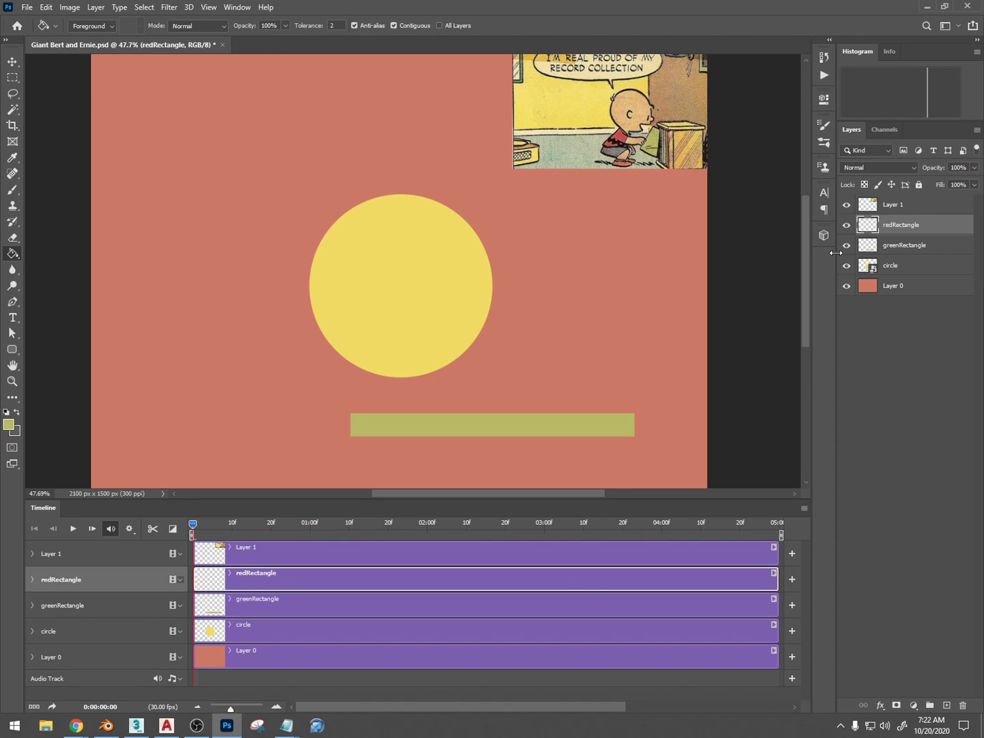
pyautogui.press('m')
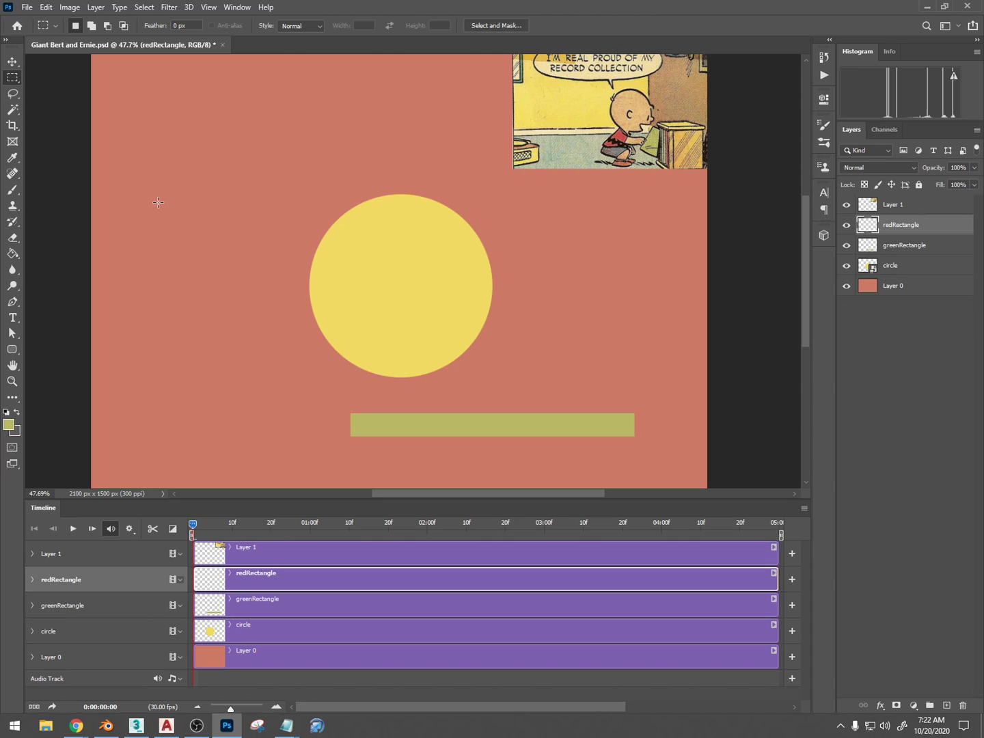
pyautogui.moveTo(188, 145); pyautogui.dragTo(200, 476)
pyautogui.press('g')
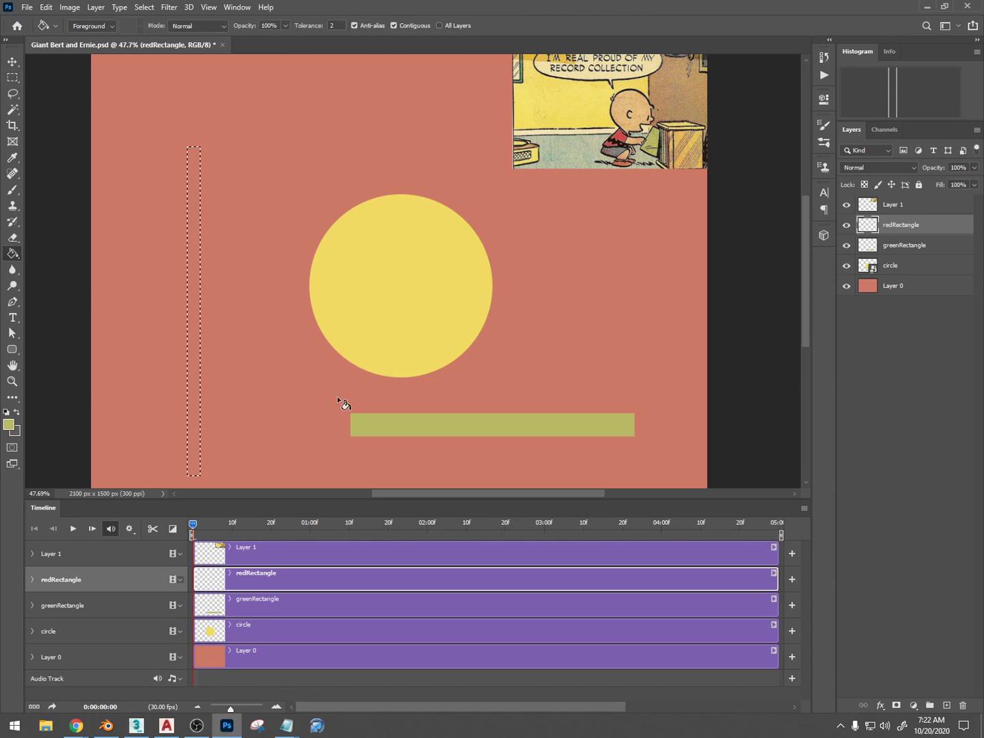
pyautogui.keyDown('alt'); pyautogui.click(622, 134); pyautogui.keyUp('alt')
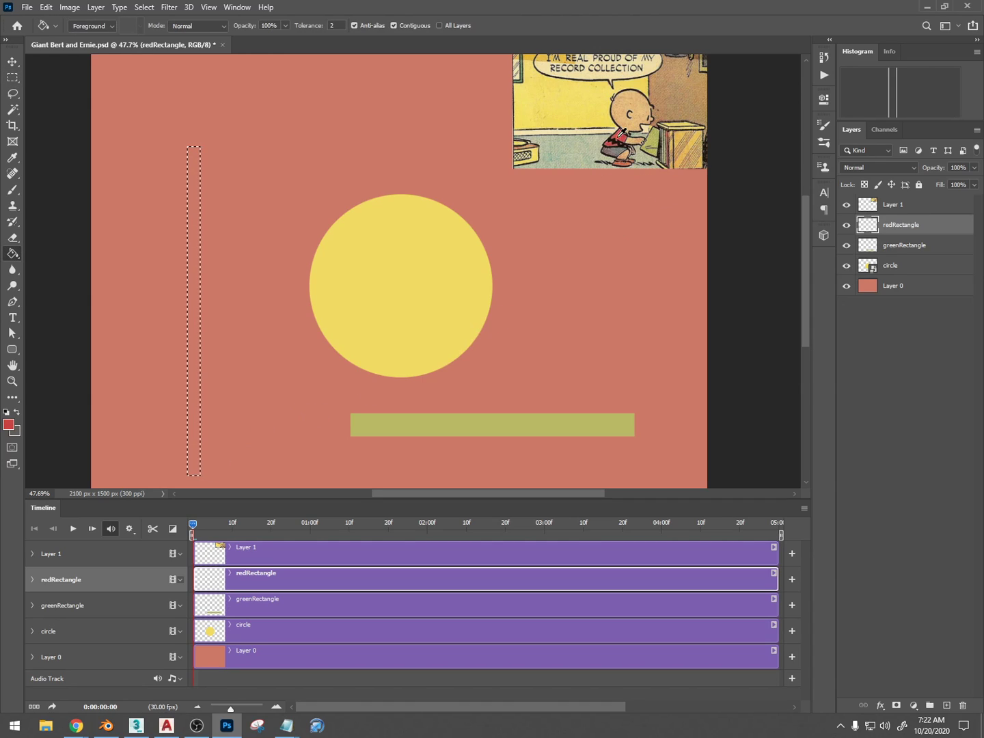
pyautogui.click(196, 237)
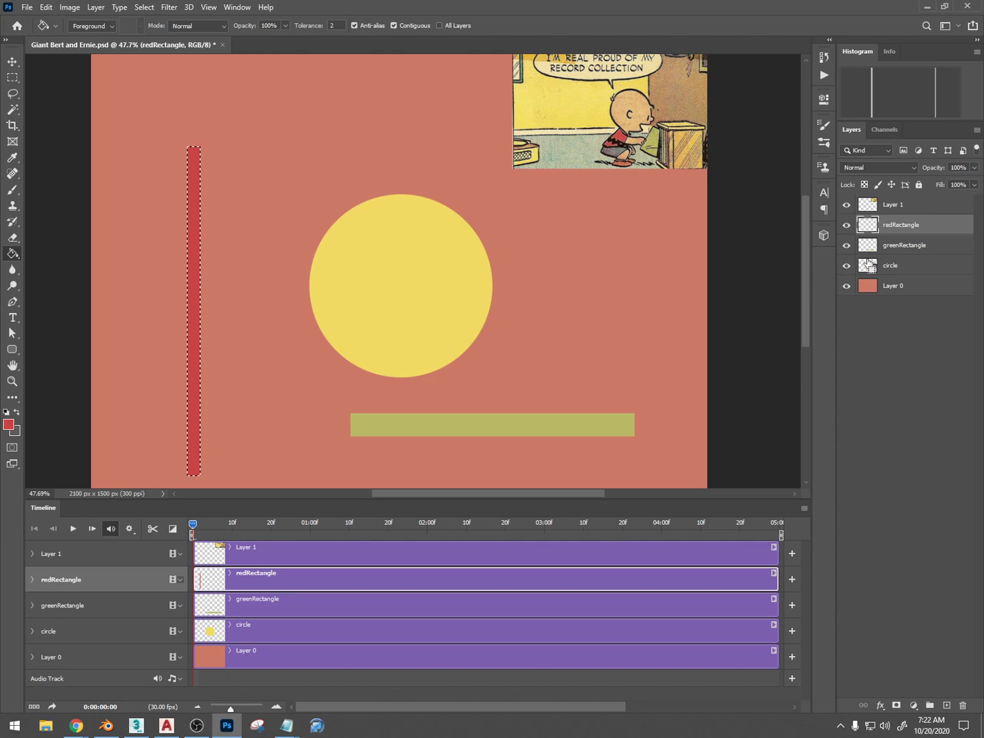
pyautogui.hotkey('ctrl', 'd')
# Move the red rectangle to the right, closer to the yellow circle's left edge.
pyautogui.hotkey('ctrl', 't')
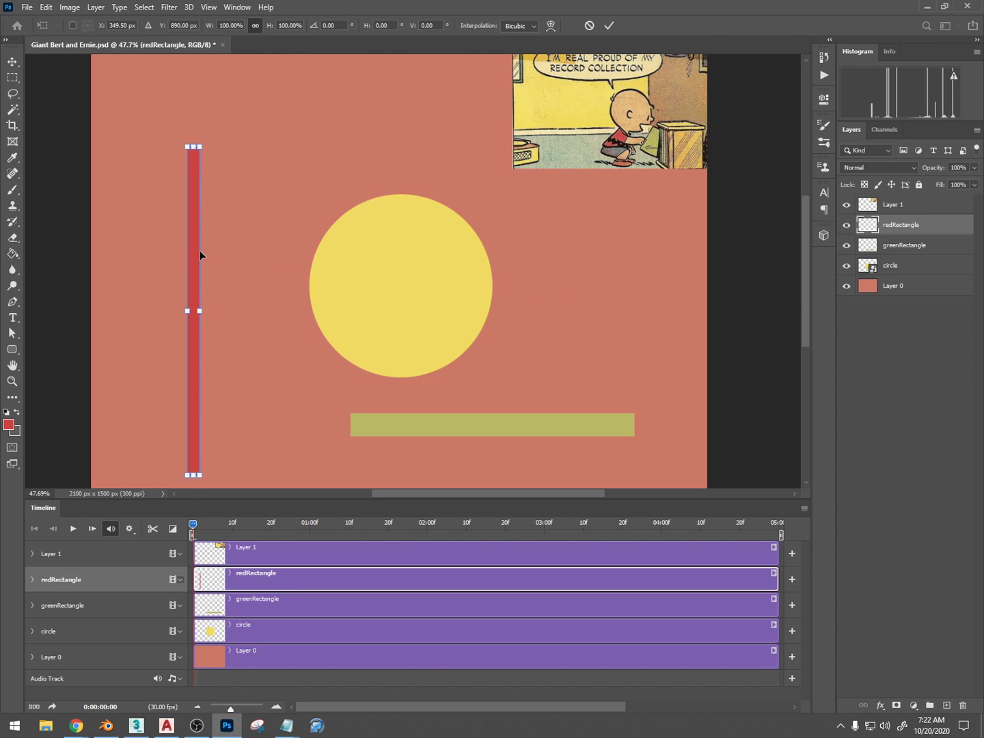
pyautogui.moveTo(200, 256)
pyautogui.mouseDown()
pyautogui.moveTo(239, 229)
pyautogui.moveTo(517, 266)
pyautogui.moveTo(267, 243)
pyautogui.mouseUp()
pyautogui.press('Return')
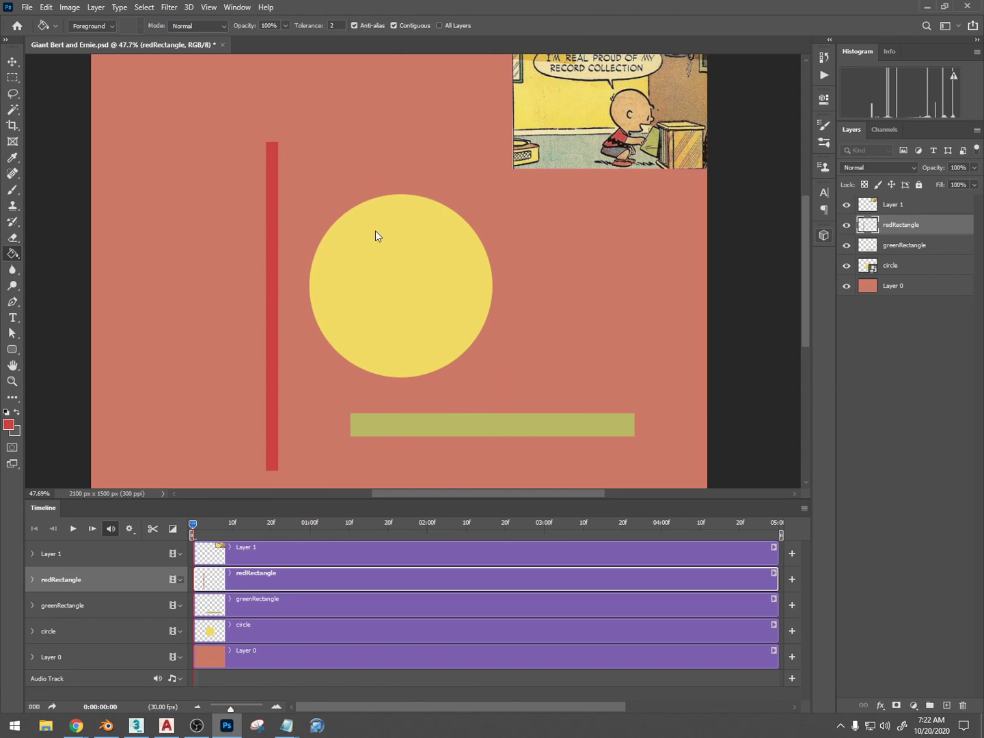
# Convert the redRectangle and greenRectangle layers into separate Smart Objects.
pyautogui.rightClick(944, 232)
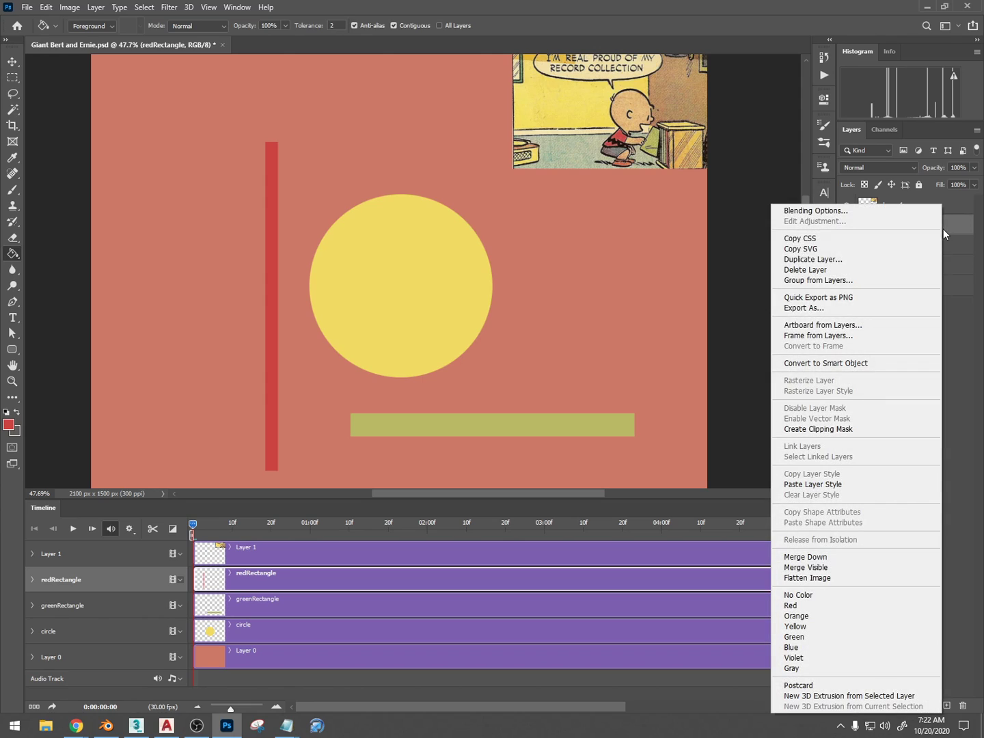
pyautogui.click(891, 364)
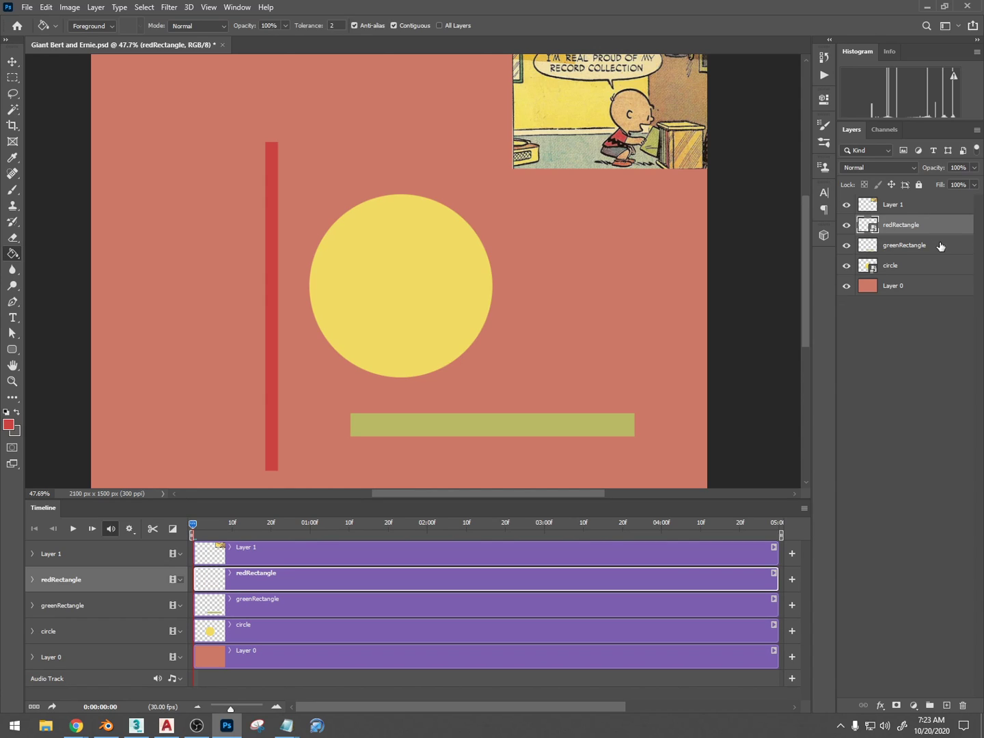
pyautogui.click(941, 246)
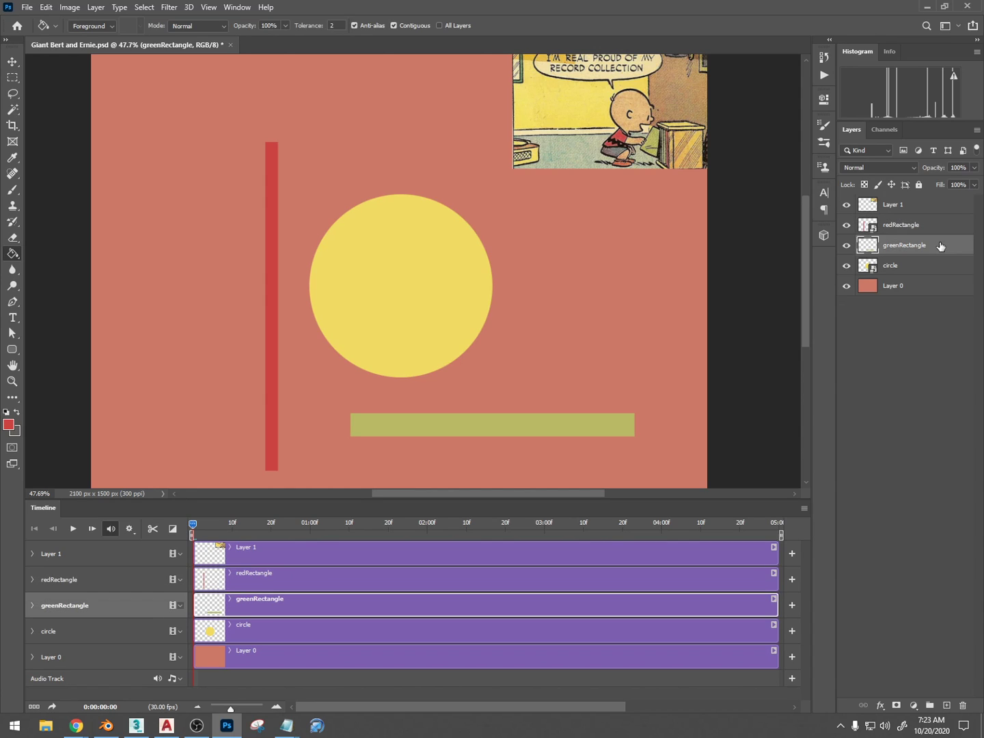
pyautogui.rightClick(941, 247)
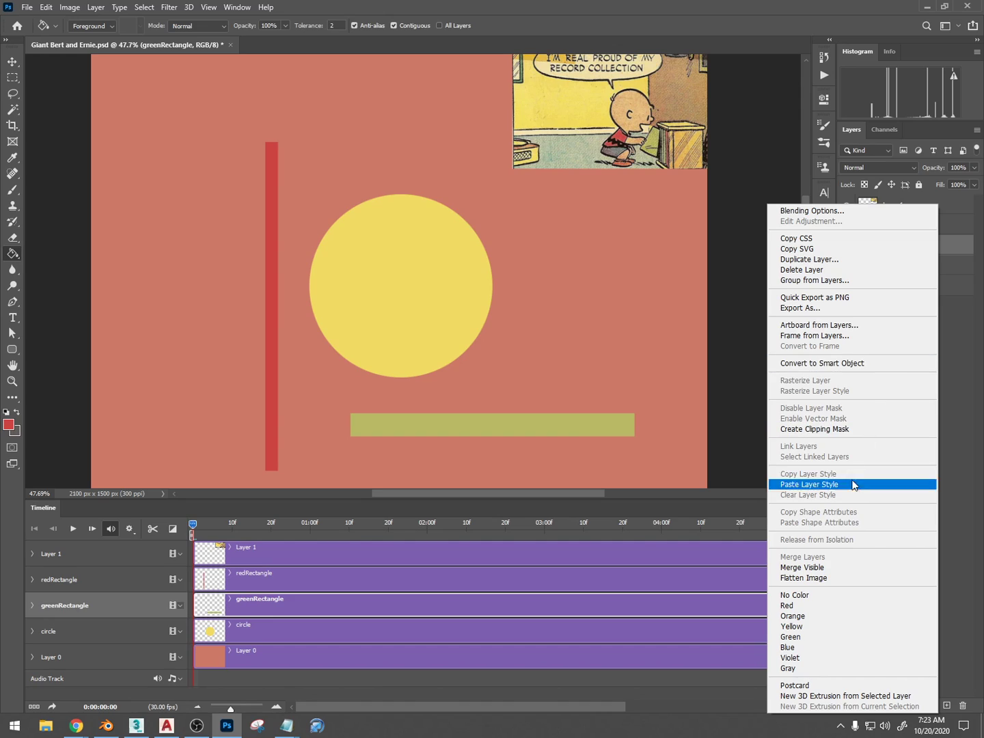
pyautogui.click(893, 364)
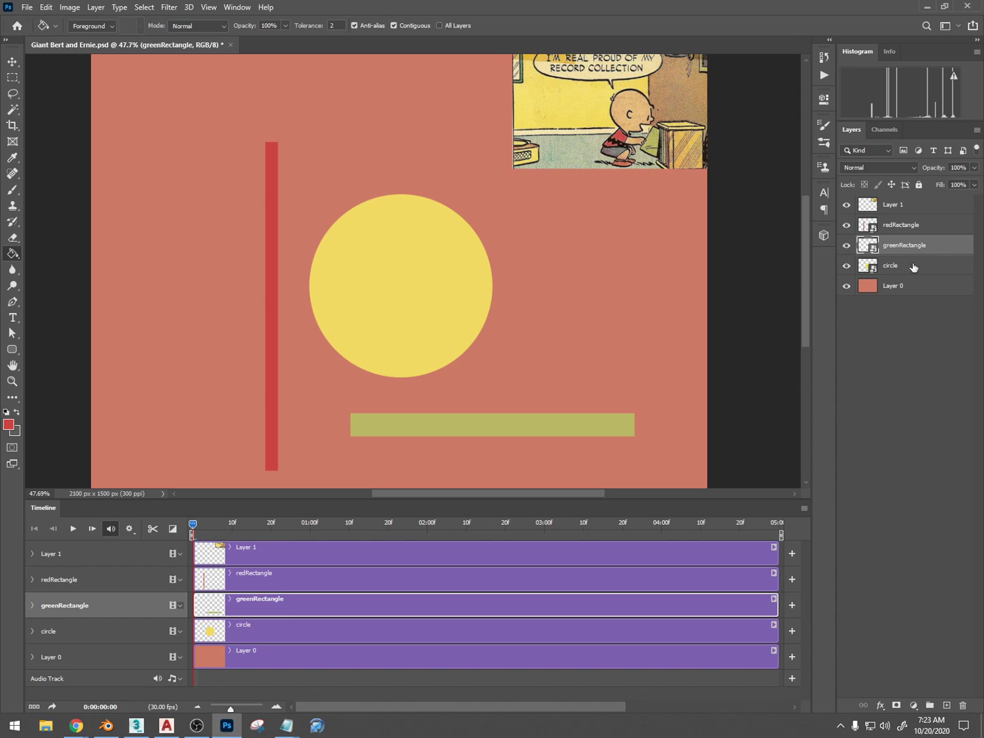
# Draw a horizontal text box from the circle's left edge to well past its right edge and enter "record".
pyautogui.scroll(-2, 306, 351)
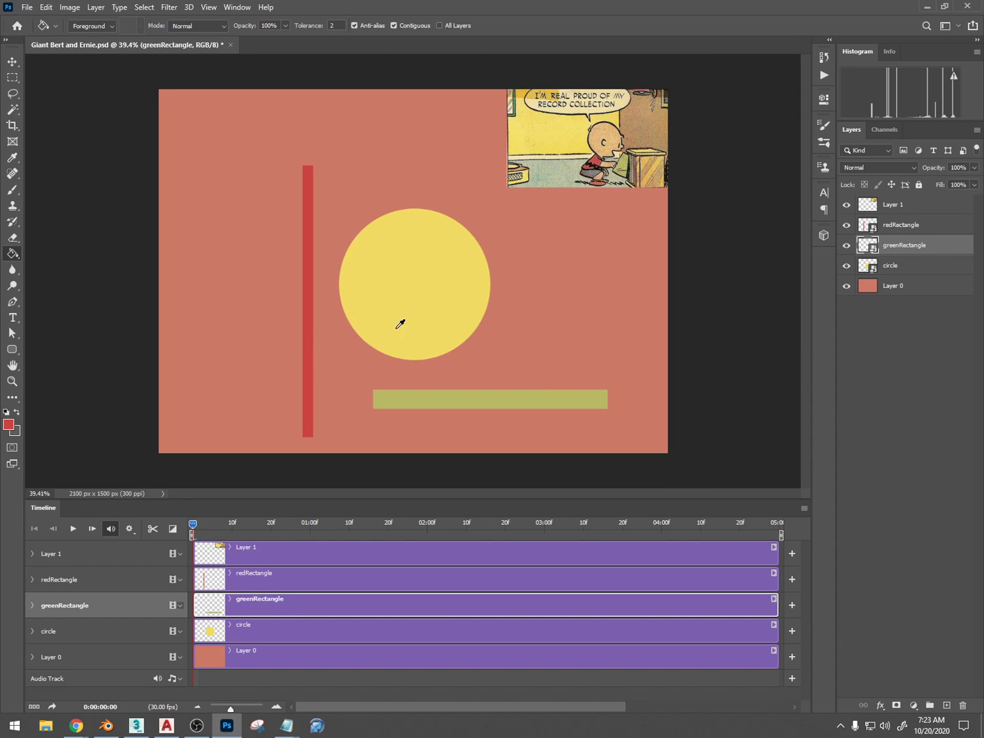
pyautogui.moveTo(407, 501)
pyautogui.mouseDown()
pyautogui.moveTo(404, 520)
pyautogui.moveTo(411, 510)
pyautogui.mouseUp()
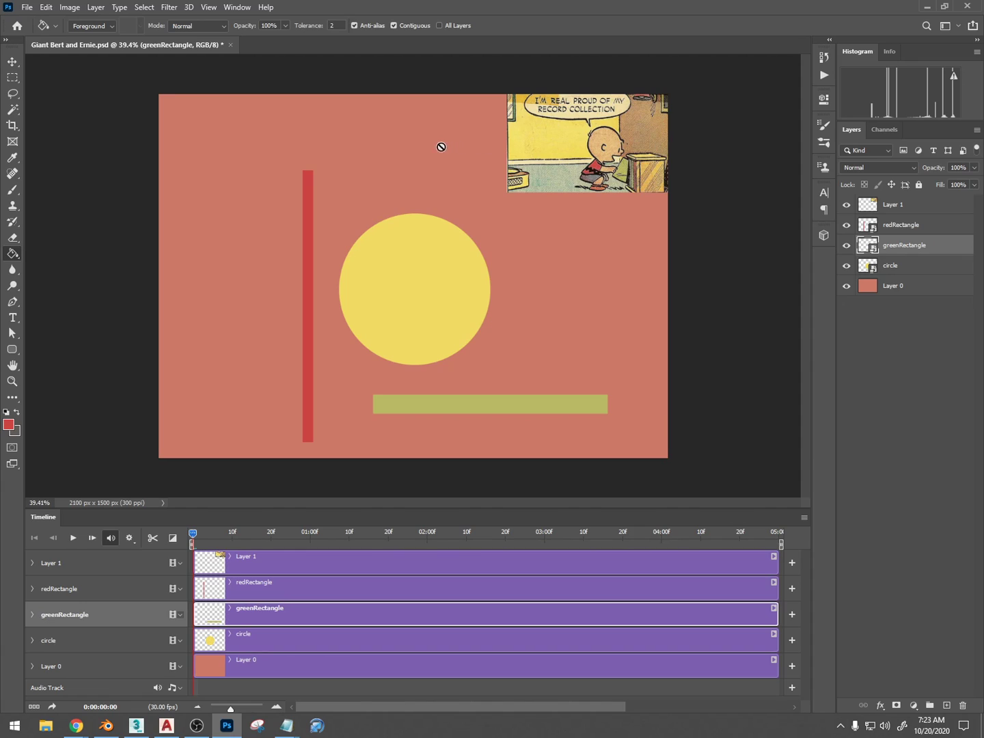
pyautogui.click(13, 317)
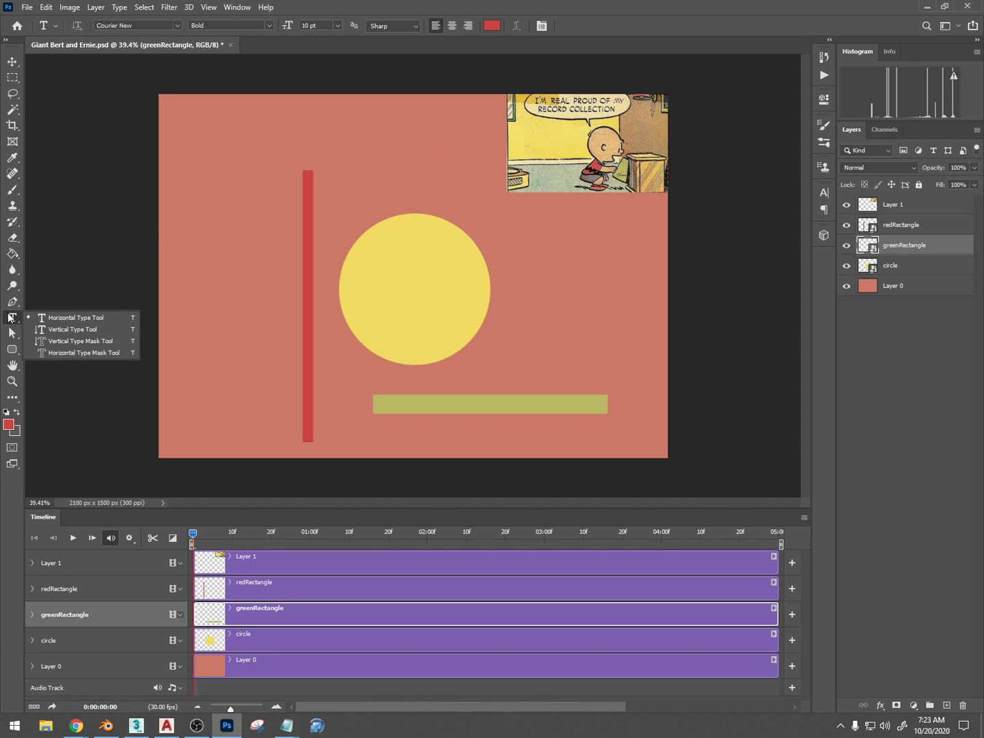
pyautogui.click(77, 320)
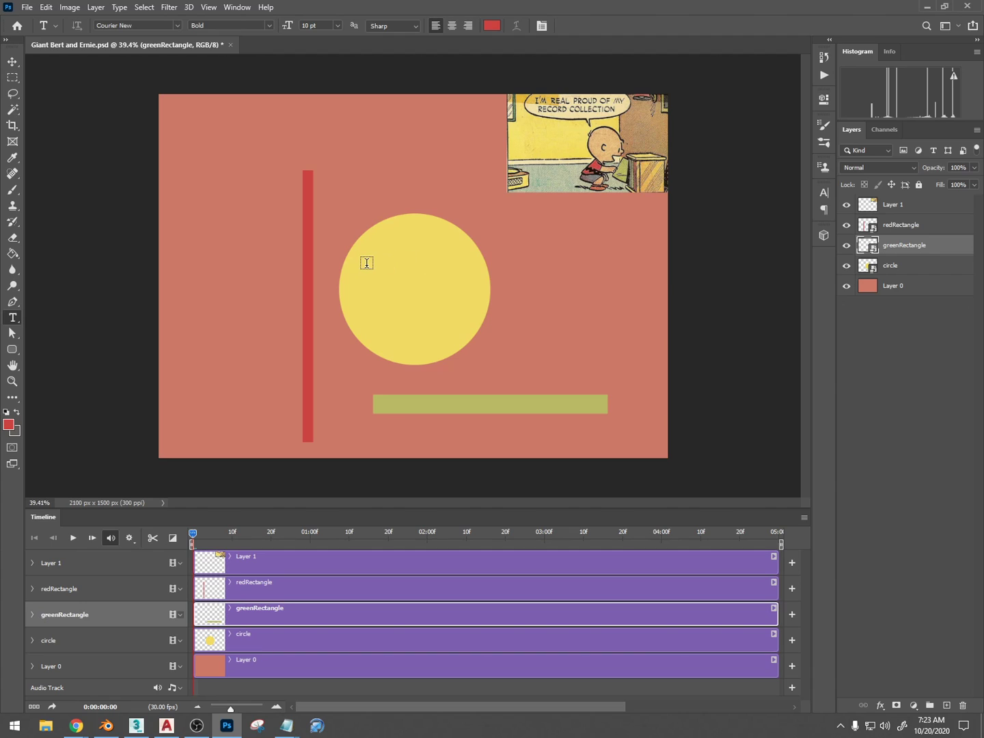
pyautogui.moveTo(336, 256); pyautogui.dragTo(605, 363)
pyautogui.write('red')
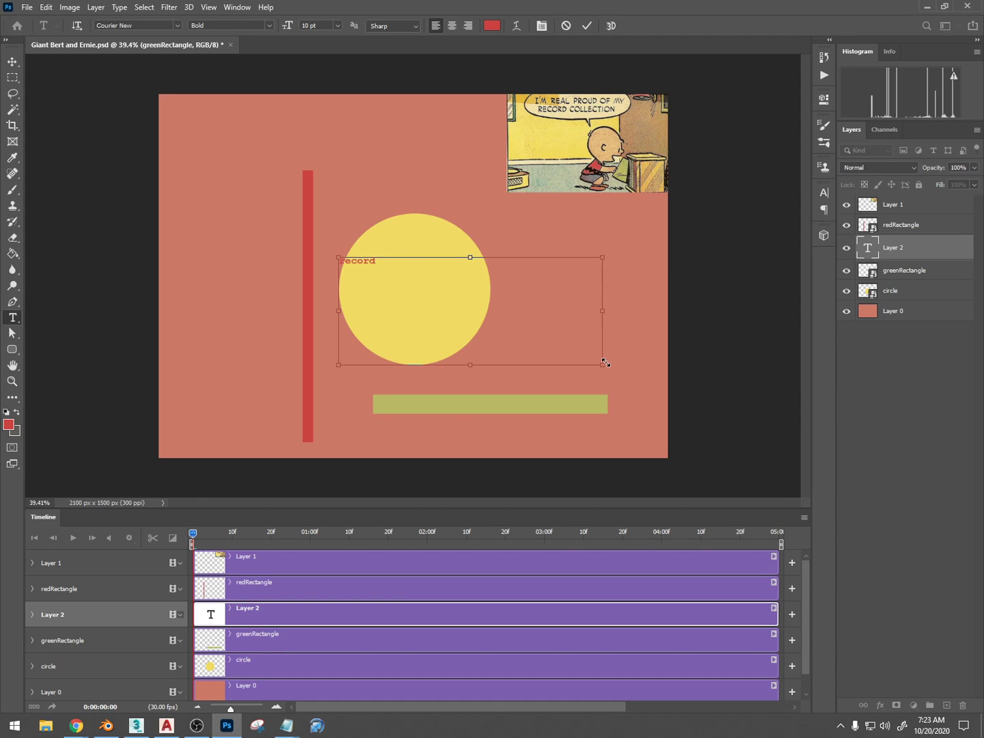
# Set the colour of all the text to the cream f1dda5 sampled from the comic's speech bubble.
pyautogui.hotkey('ctrl', 'a')
pyautogui.click(489, 27)
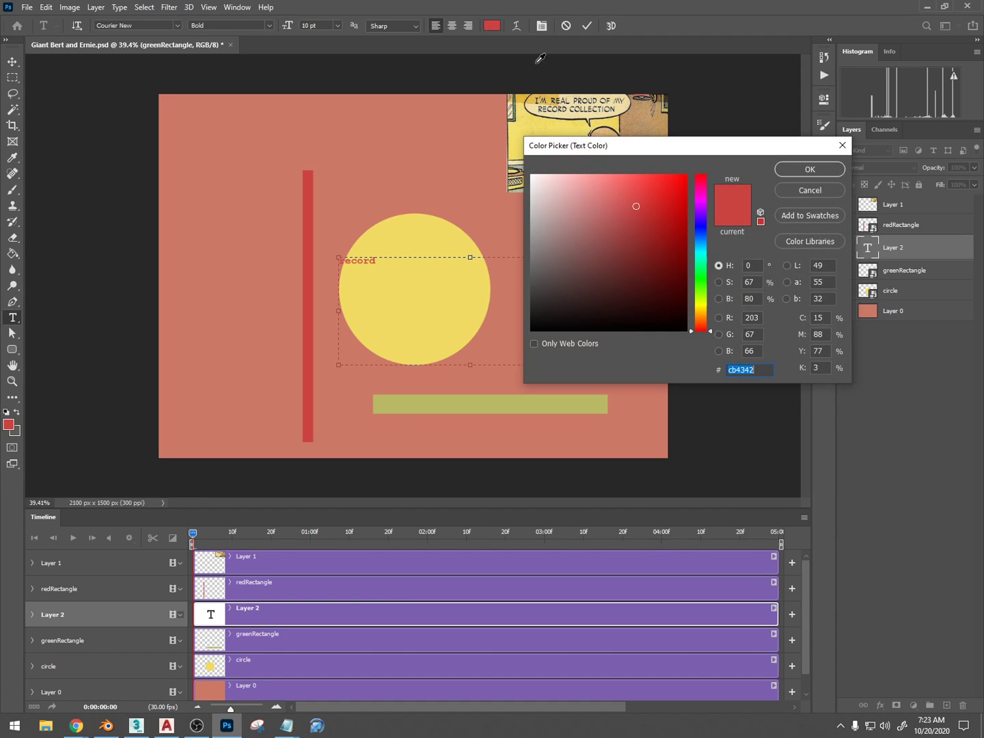
pyautogui.click(623, 106)
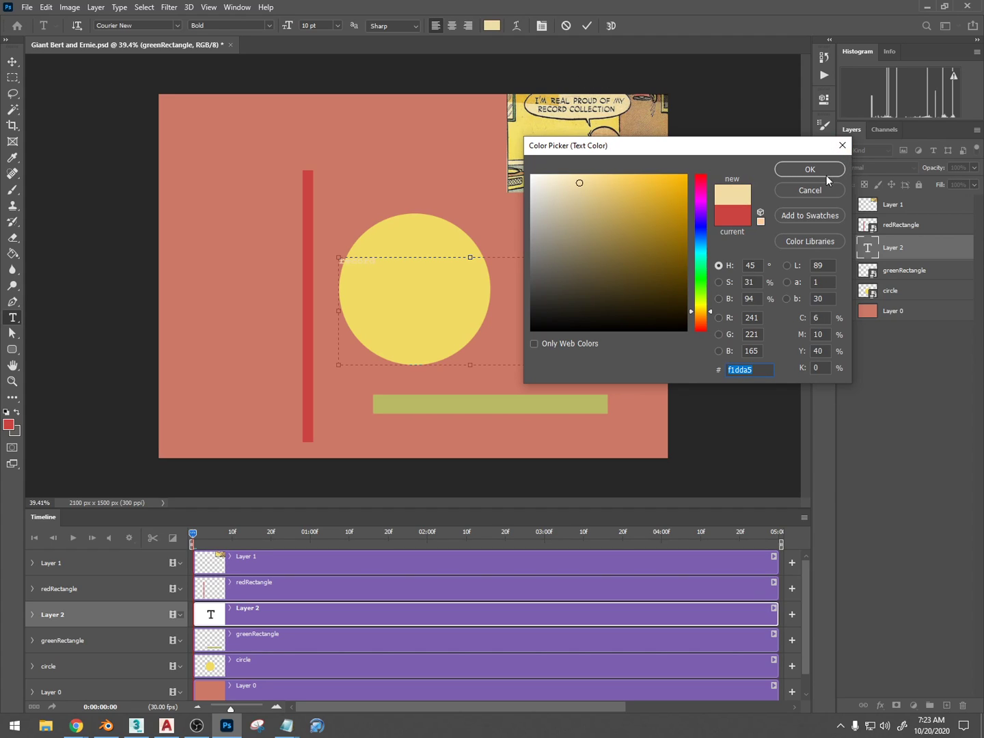
pyautogui.click(809, 170)
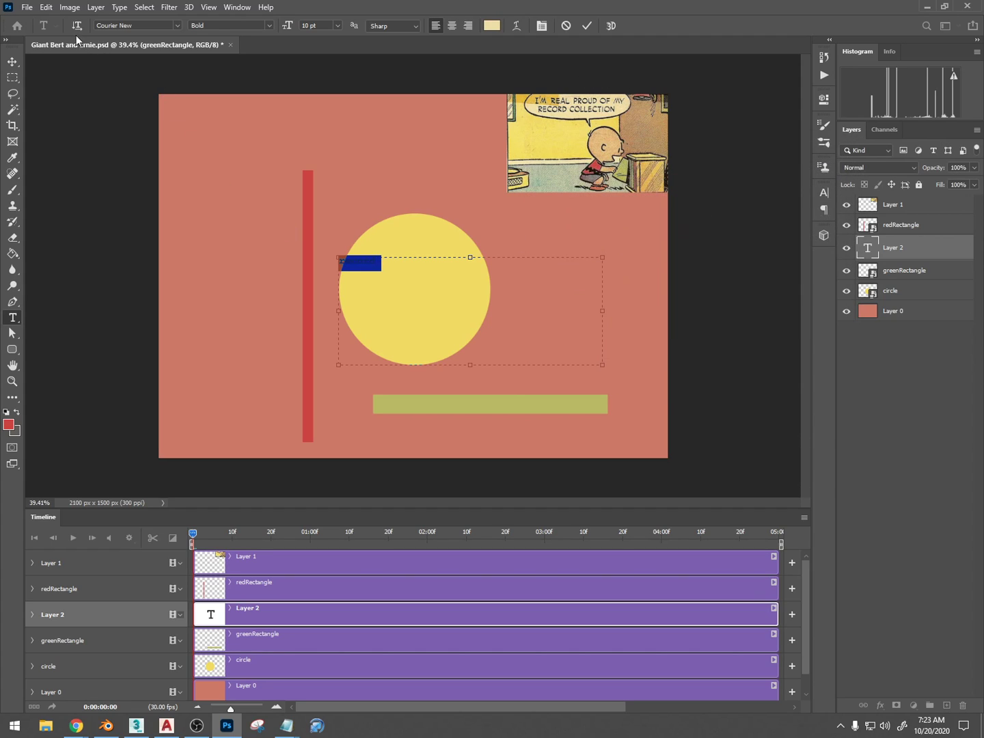
# Enlarge the "record" text to 39 pt and commit it.
pyautogui.moveTo(280, 30); pyautogui.dragTo(890, 388)
pyautogui.click(920, 305)
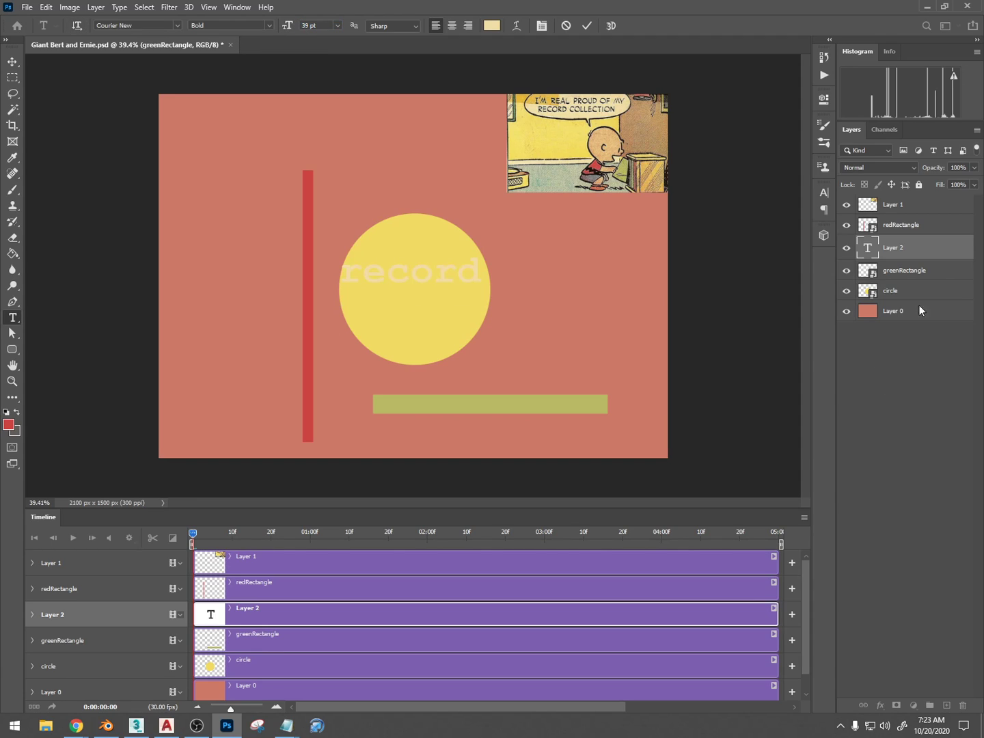
pyautogui.click(943, 253)
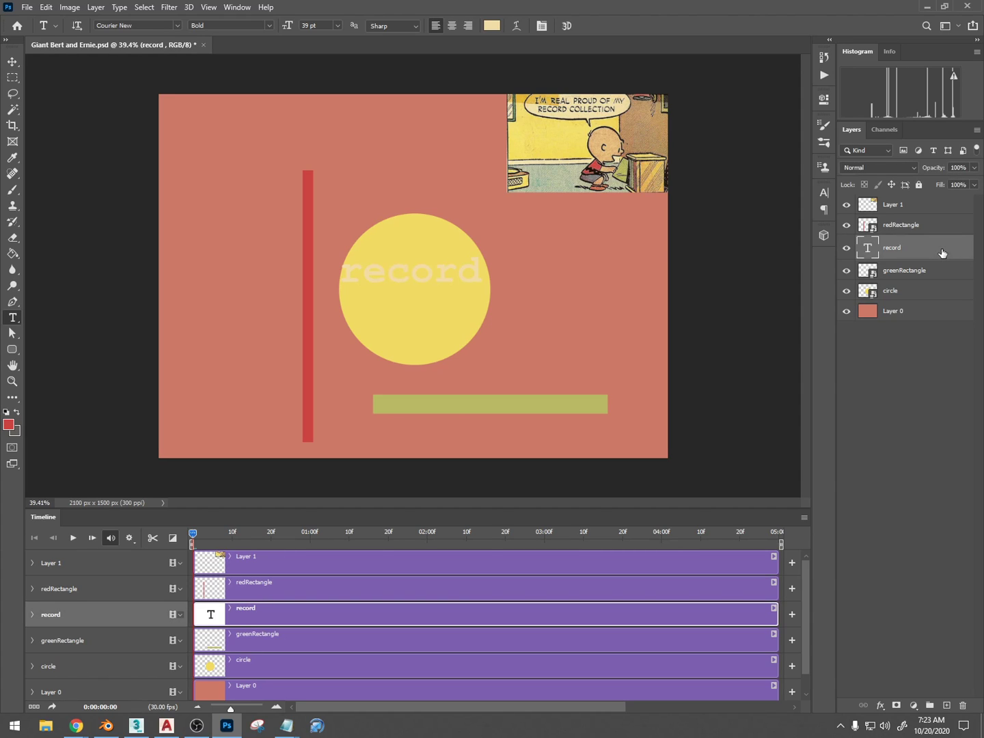
# Add an 18 px outside Stroke layer style to the "record" text layer.
pyautogui.doubleClick(942, 253)
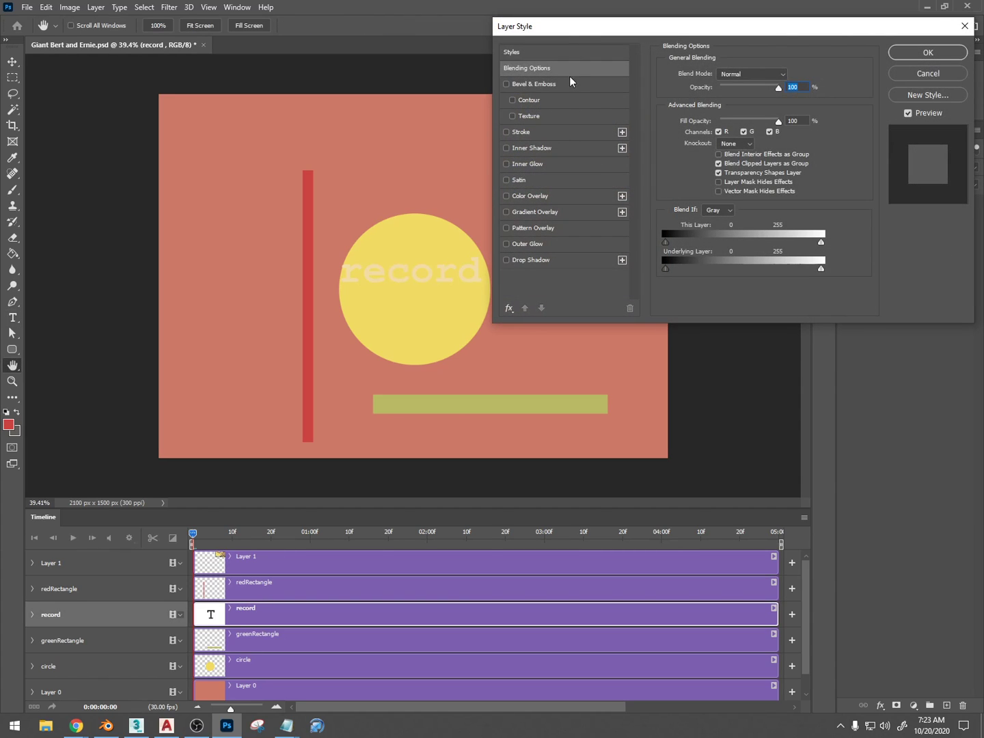
pyautogui.moveTo(575, 35); pyautogui.dragTo(649, 214)
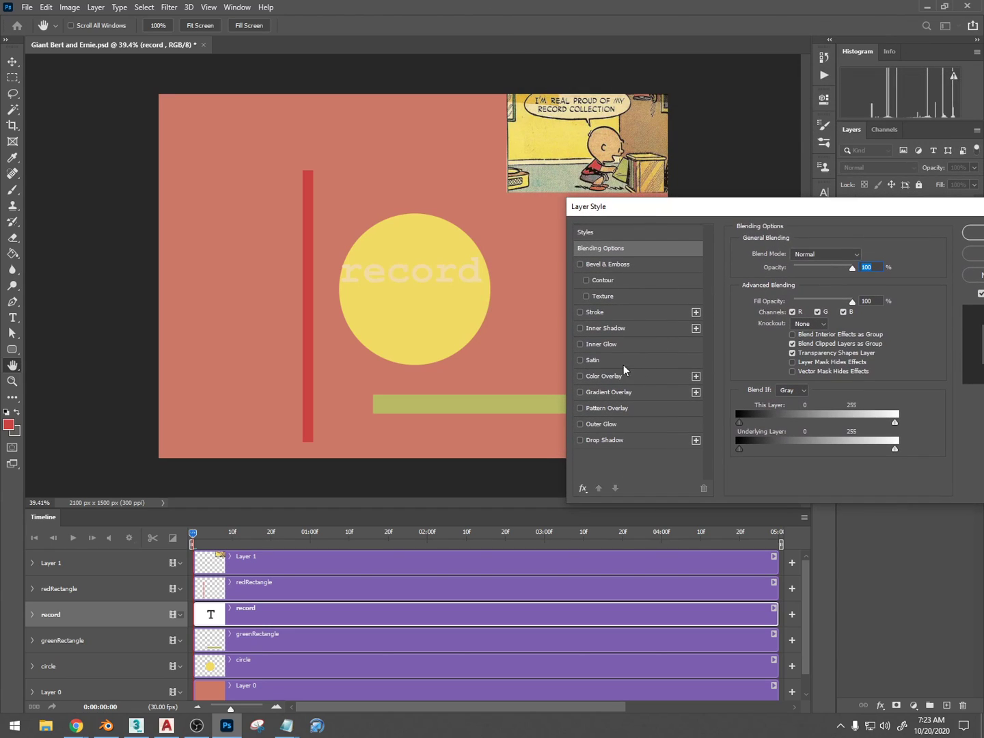
pyautogui.click(625, 315)
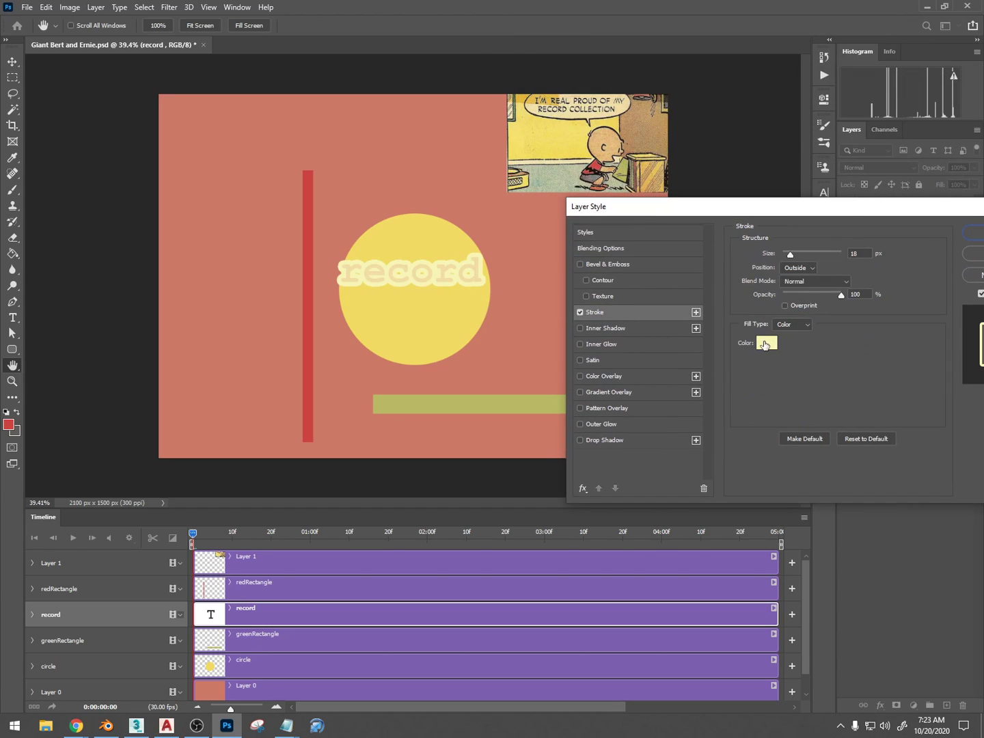
# Try several stroke colours sampled from the comic and accept the dark brown 745422 from its wooden crate.
pyautogui.click(767, 344)
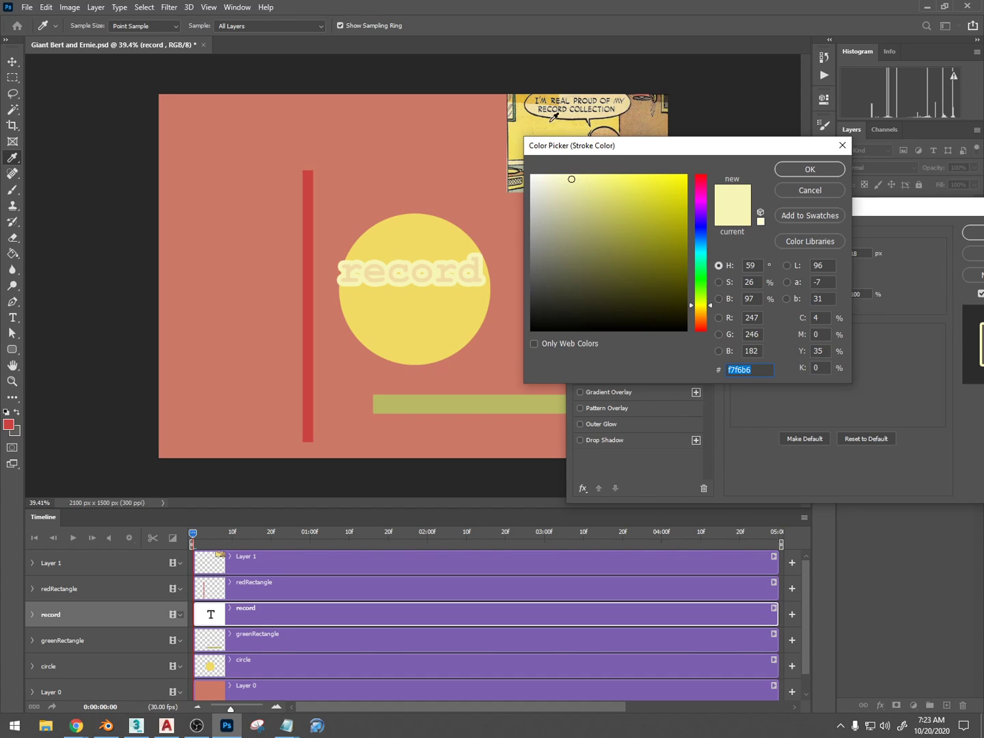
pyautogui.click(517, 111)
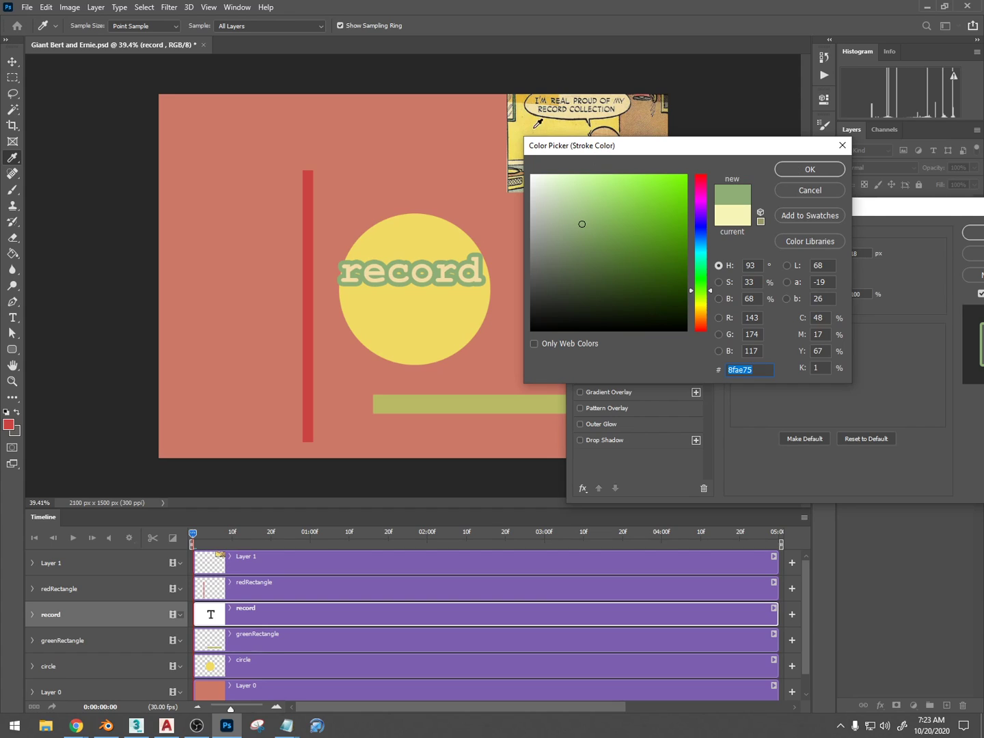
pyautogui.moveTo(636, 149); pyautogui.dragTo(644, 279)
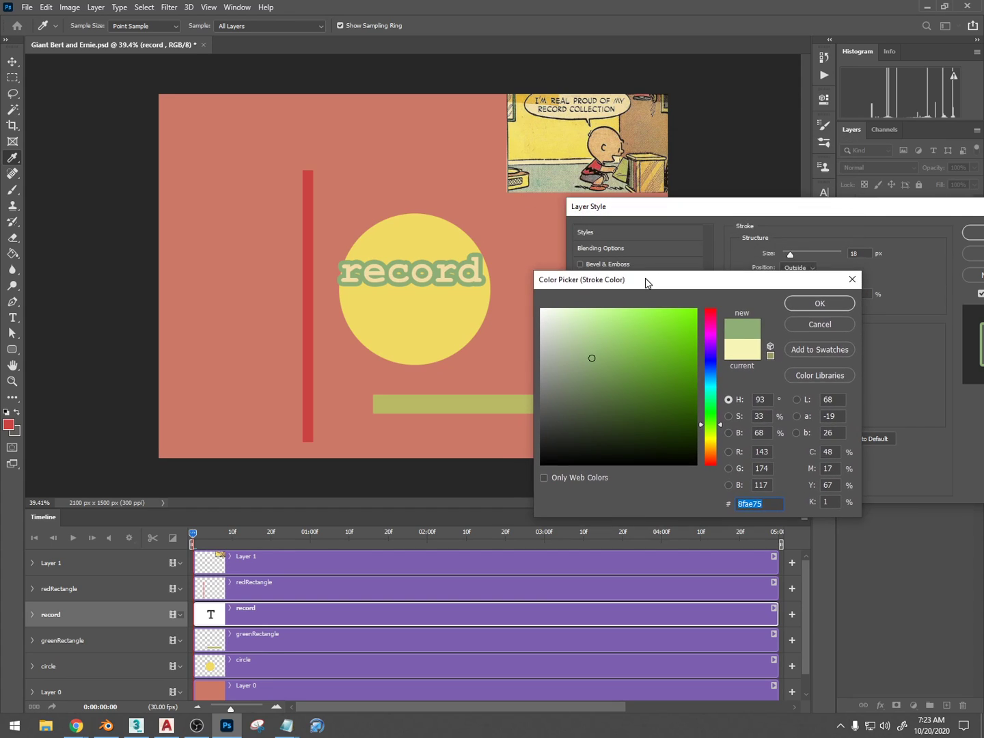
pyautogui.click(596, 177)
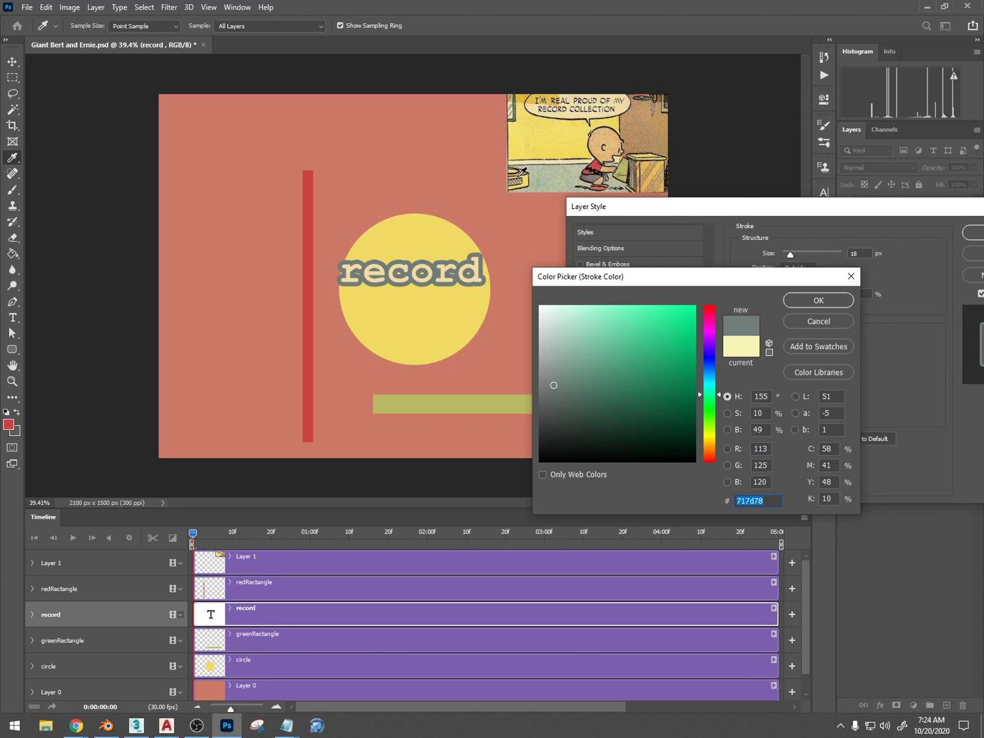
pyautogui.click(647, 154)
pyautogui.click(653, 170)
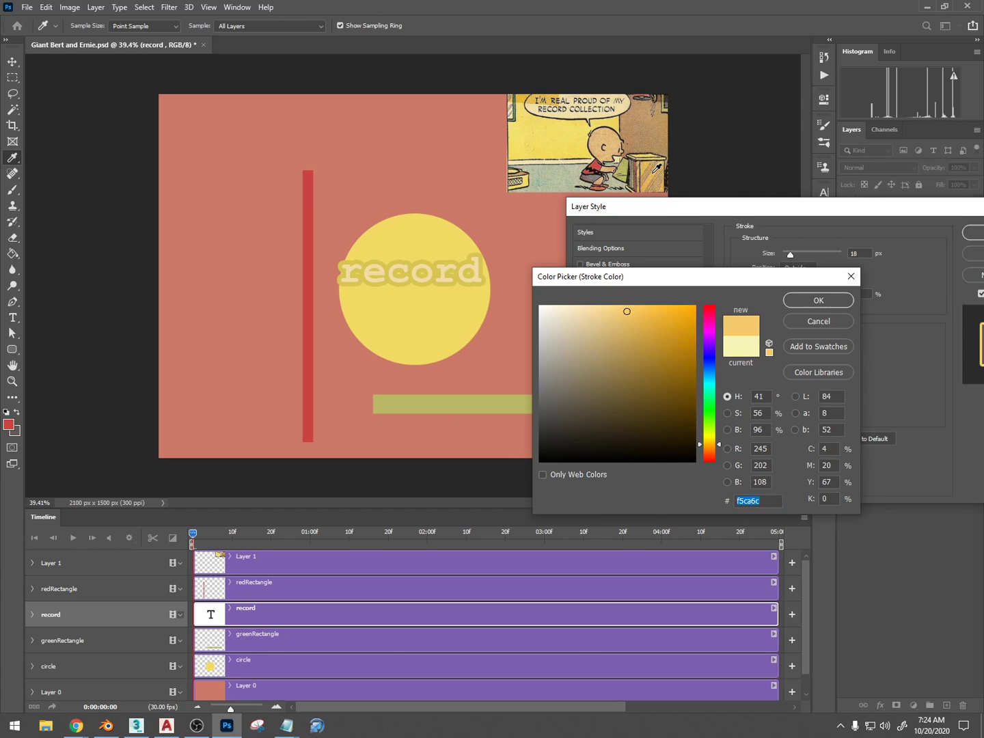
pyautogui.click(653, 137)
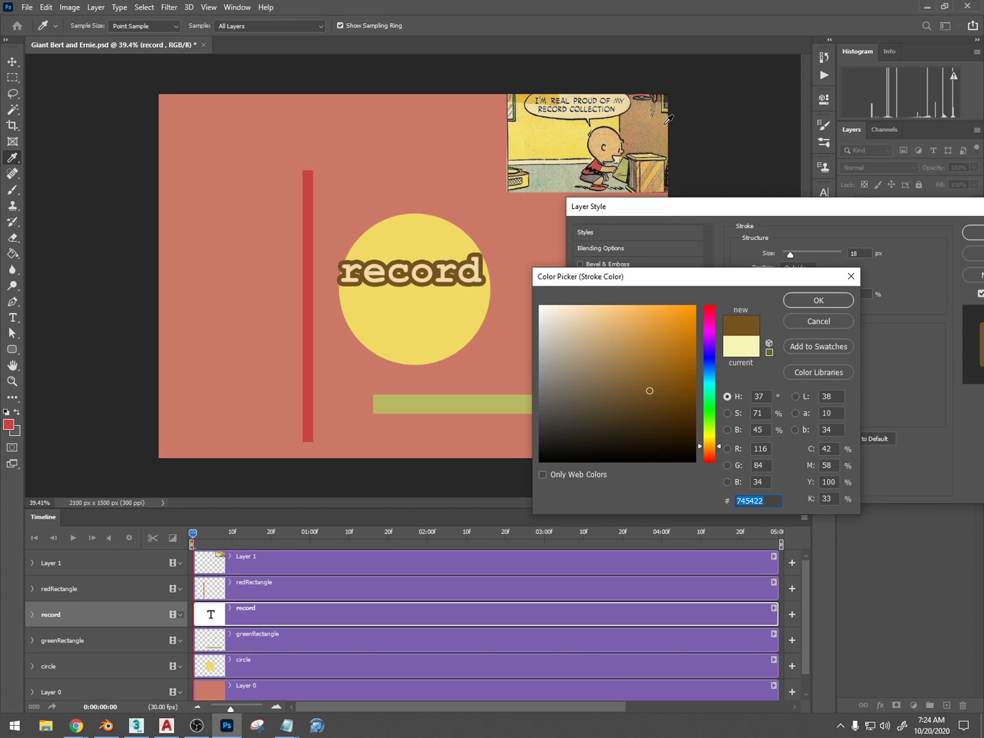
pyautogui.click(810, 298)
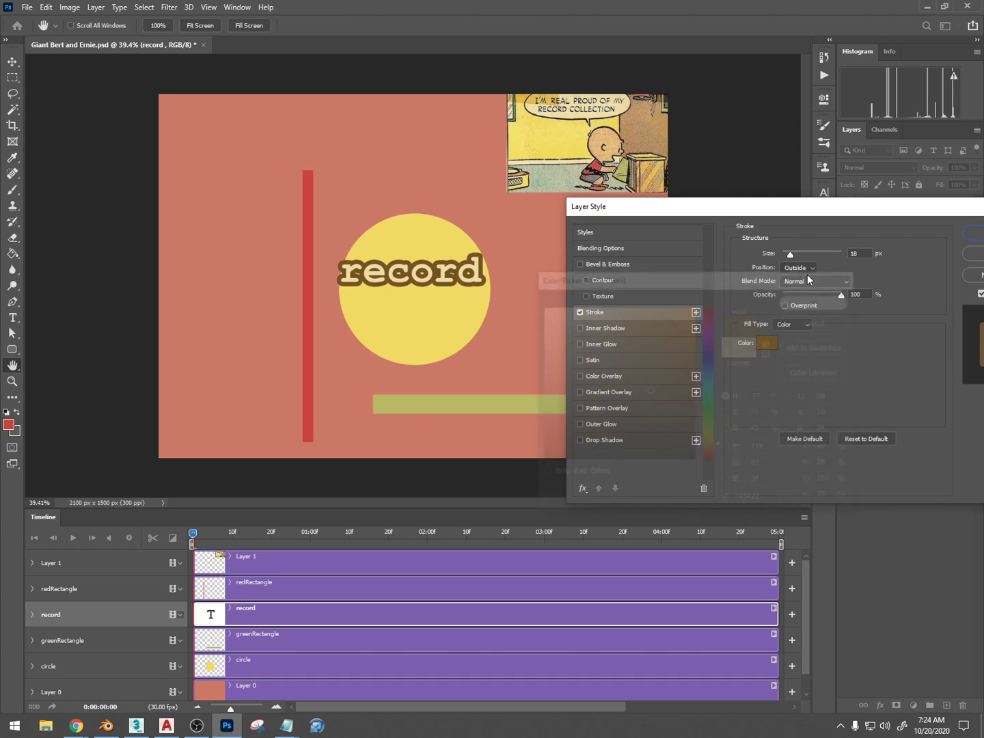
# Set the "record" stroke to 9 px and near-black 1f1b0e sampled from the comic's lettering, and apply the layer style.
pyautogui.moveTo(791, 255); pyautogui.dragTo(790, 256)
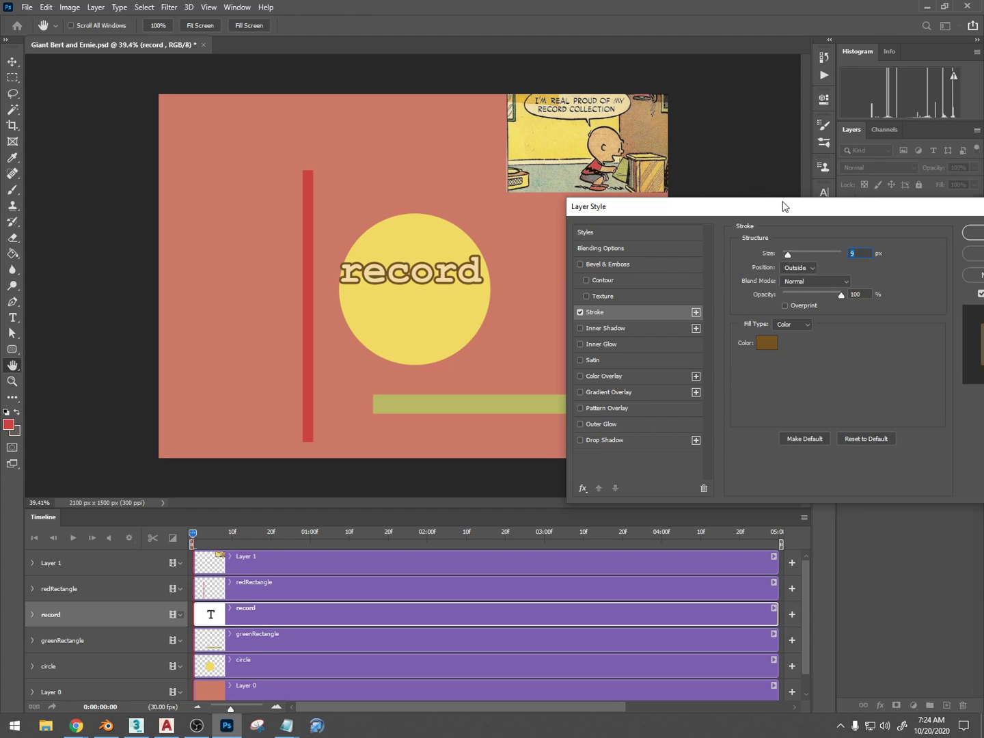
pyautogui.moveTo(784, 207); pyautogui.dragTo(712, 217)
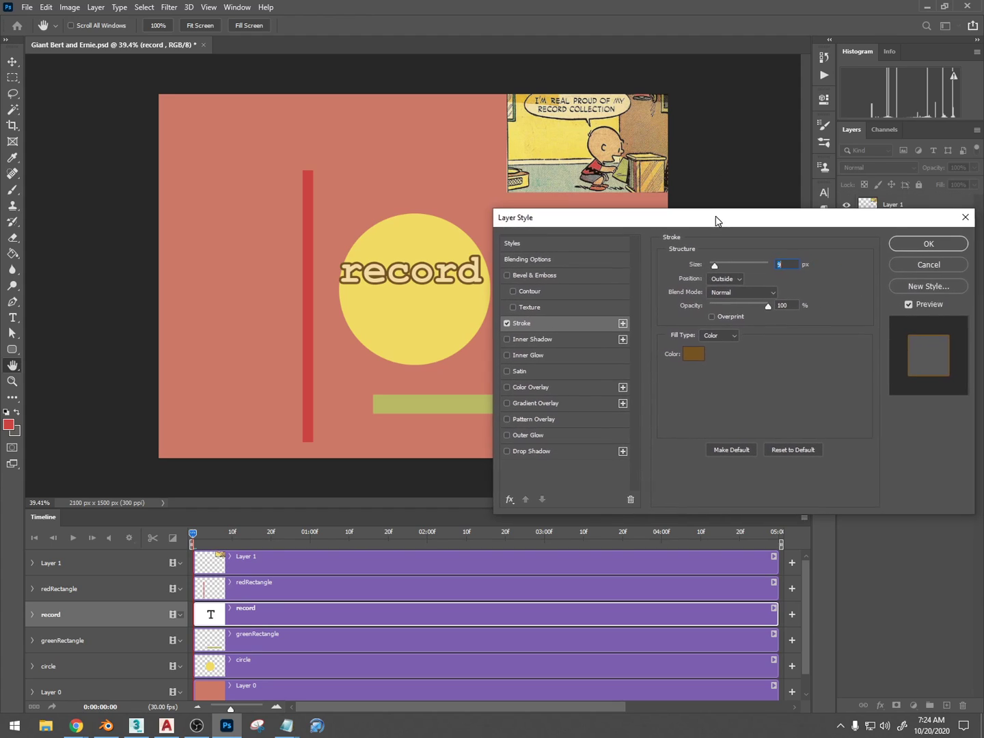
pyautogui.click(692, 354)
pyautogui.click(581, 114)
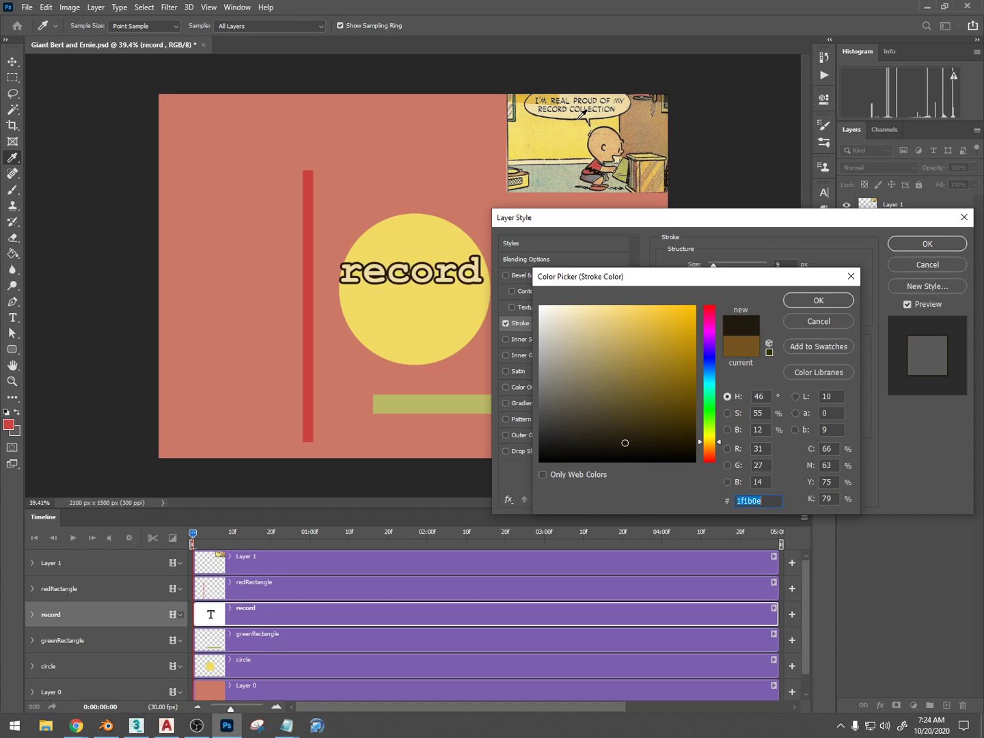
pyautogui.click(813, 299)
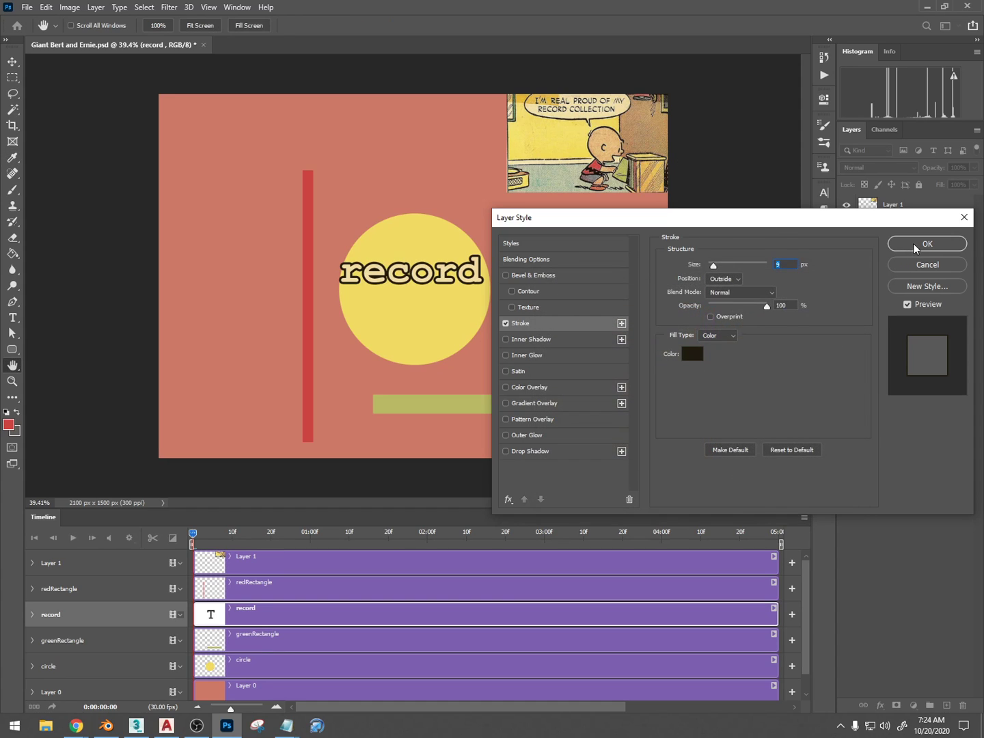
pyautogui.click(913, 244)
pyautogui.click(970, 249)
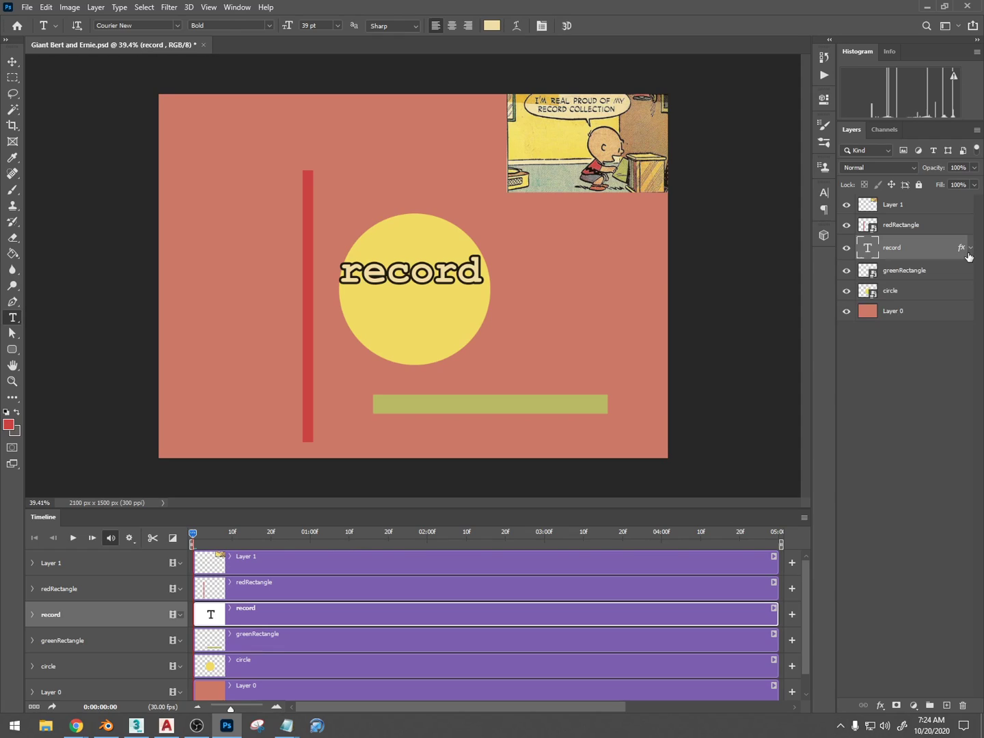
# Duplicate the "record" text layer and move the copy straight down until it sits just below the original word.
pyautogui.hotkey('ctrl', 'j')
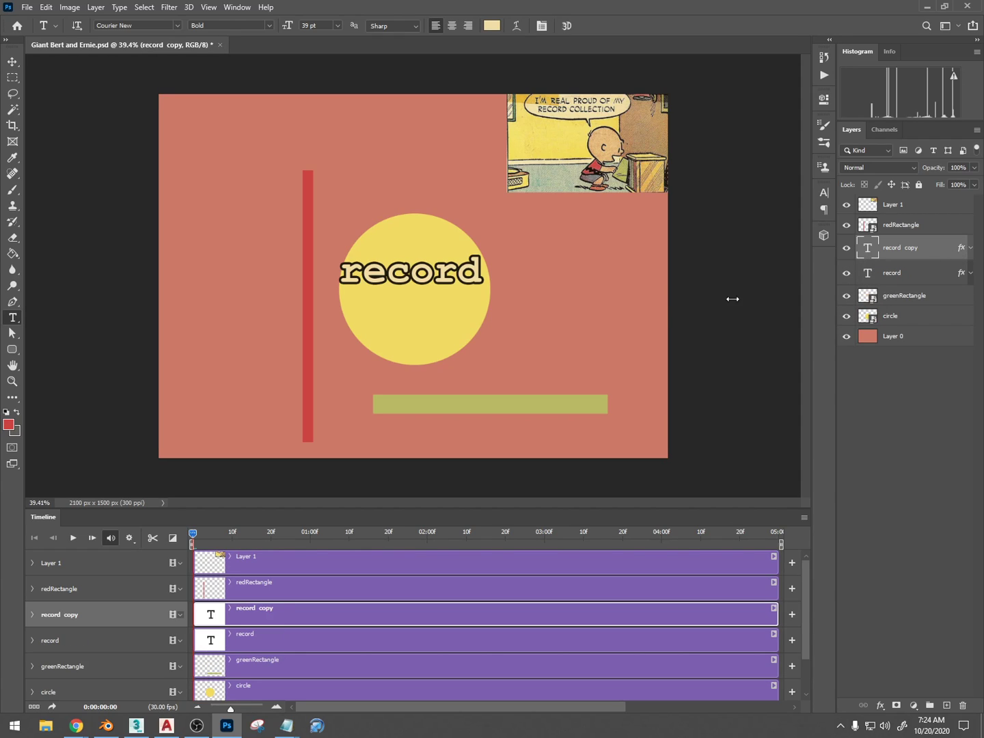
pyautogui.press('v')
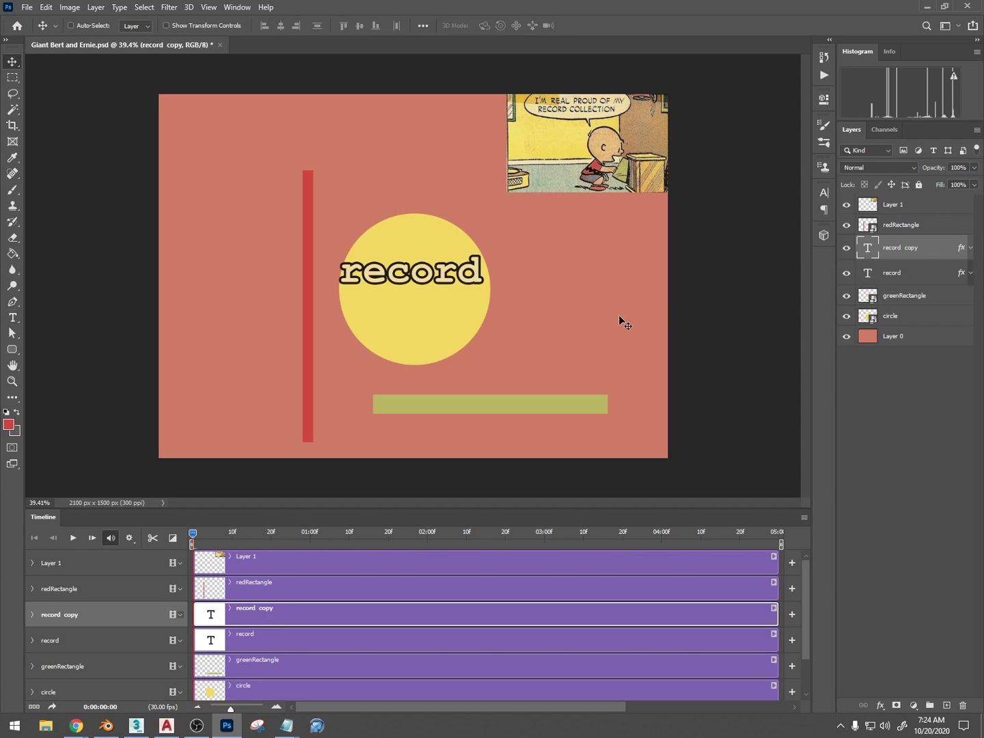
pyautogui.hotkey('shift', 'Down')
pyautogui.hotkey('shift', 'Down')
pyautogui.hotkey('shift', 'Down')
pyautogui.hotkey('shift', 'Down')
pyautogui.hotkey('shift', 'Down')
pyautogui.hotkey('shift', 'Down')
pyautogui.hotkey('shift', 'Down')
pyautogui.hotkey('shift', 'Down')
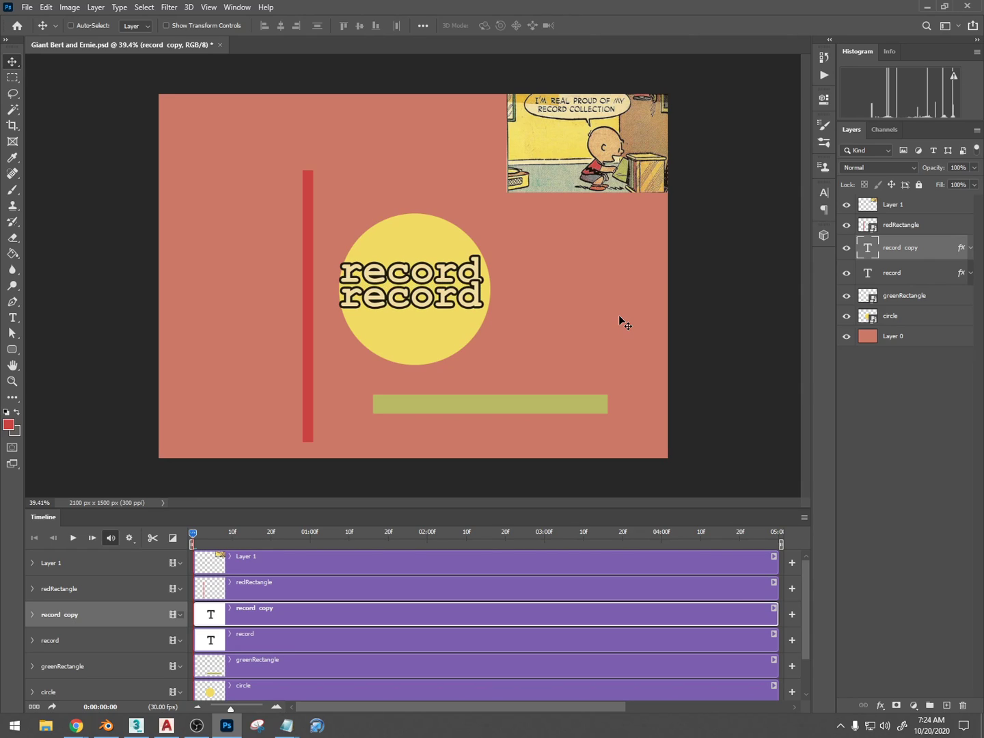
pyautogui.hotkey('shift', 'Down')
pyautogui.hotkey('shift', 'Down')
pyautogui.hotkey('shift', 'Down')
pyautogui.hotkey('shift', 'Down')
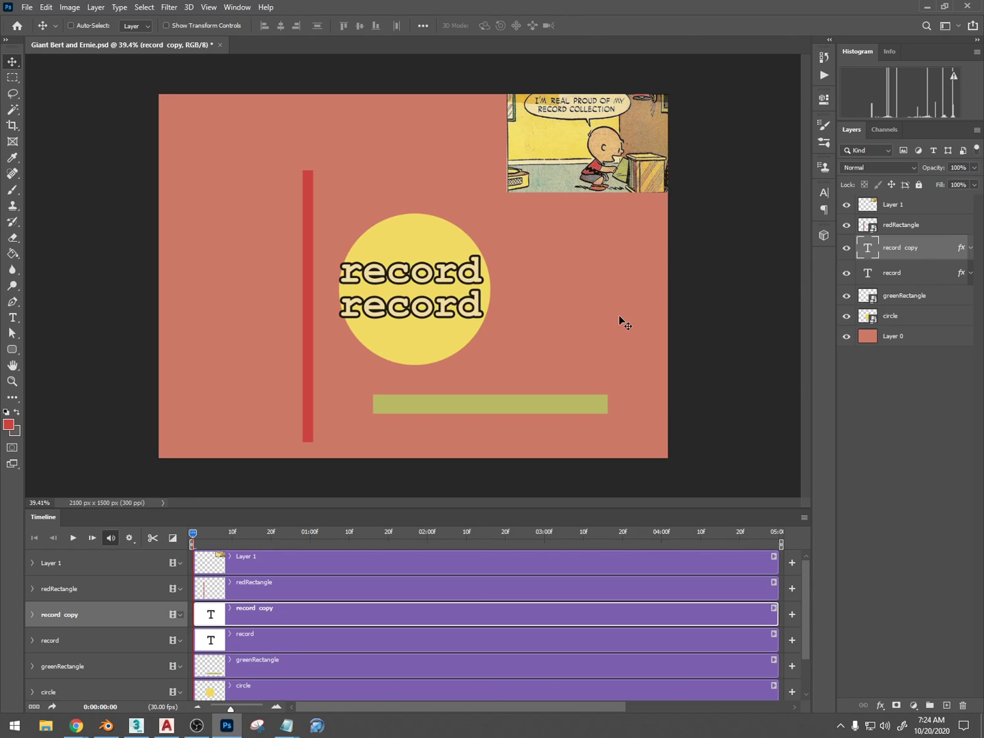
# Replace the text of the lower "record" copy with "collection" and commit it.
pyautogui.press('t')
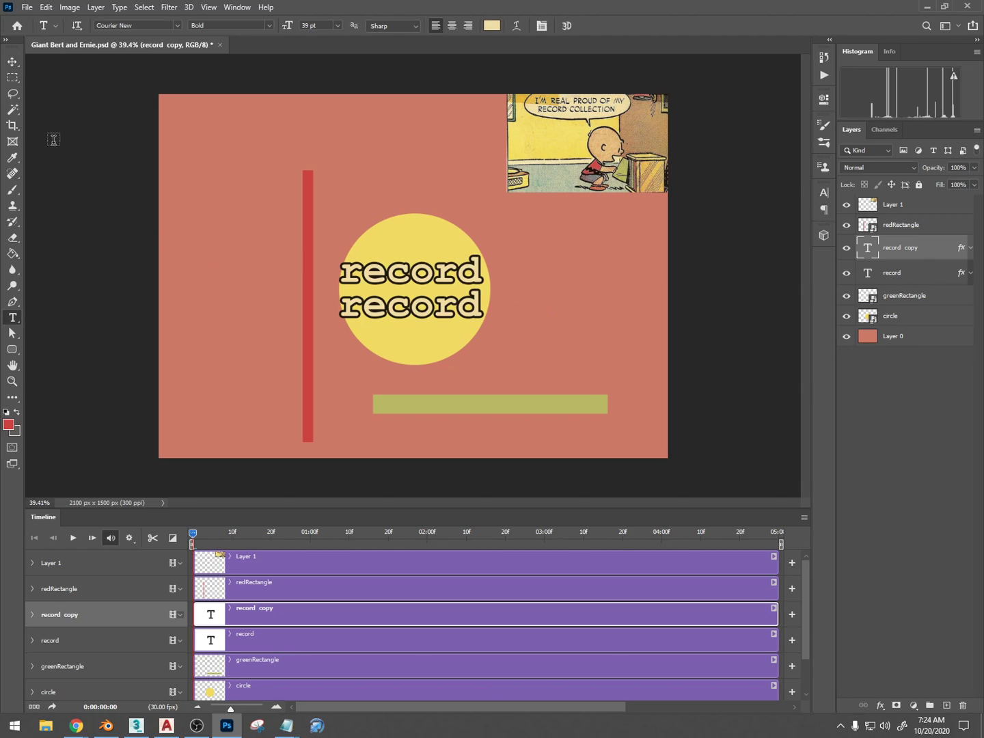
pyautogui.click(419, 301)
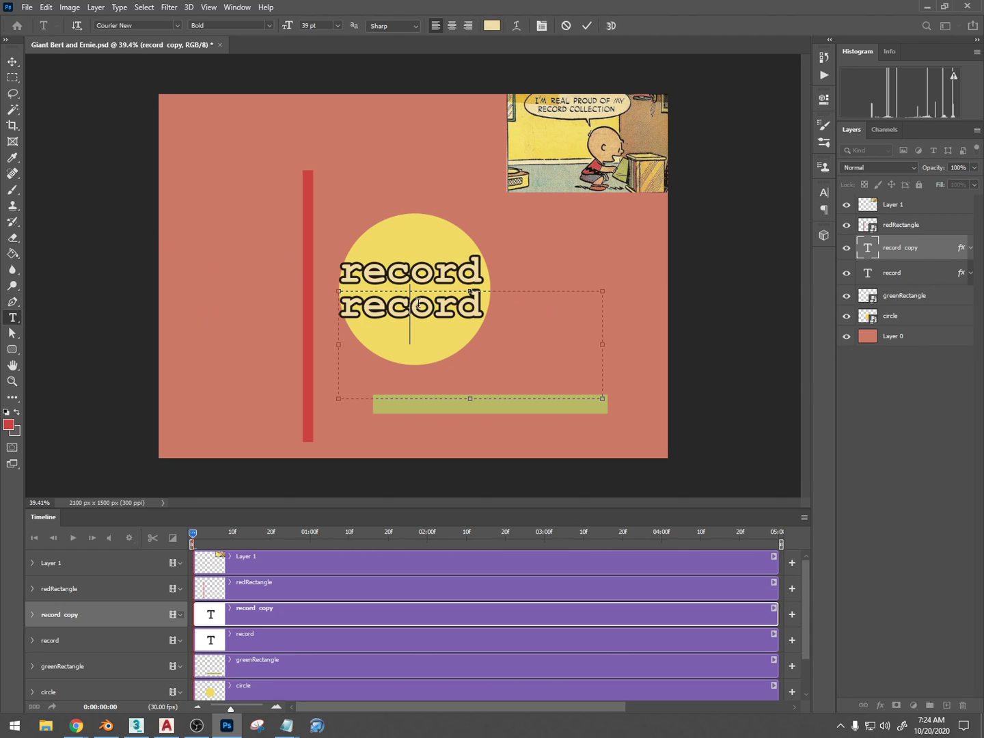
pyautogui.hotkey('ctrl', 'a')
pyautogui.write('collection')
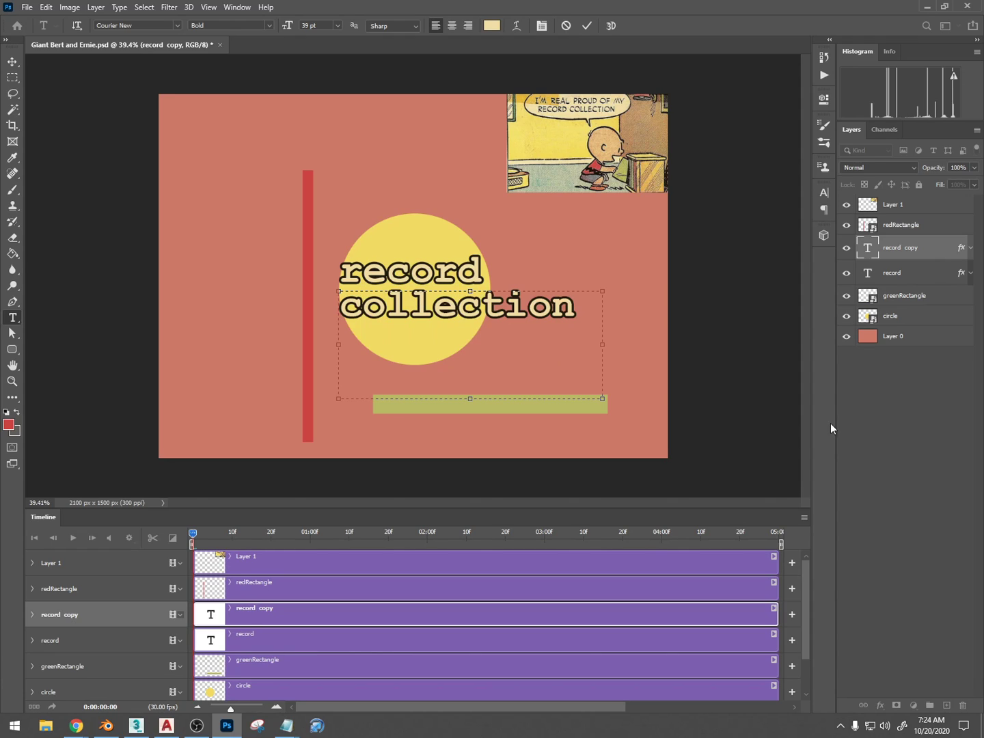
pyautogui.click(918, 380)
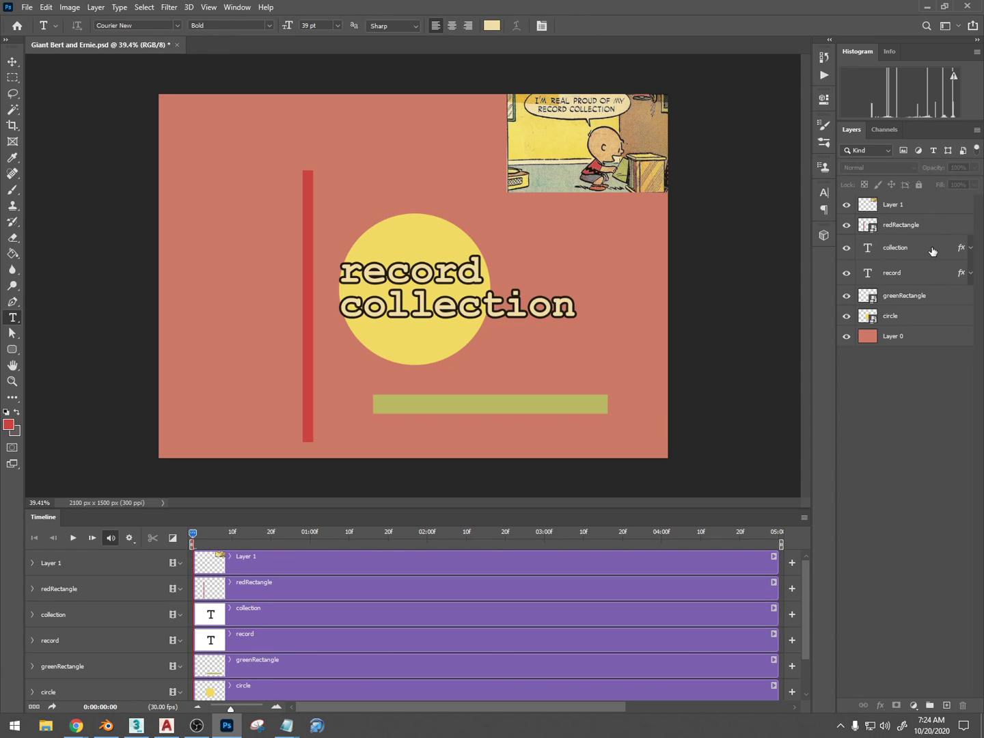
# Convert the "collection" and "record" text layers into two separate smart objects.
pyautogui.click(932, 251)
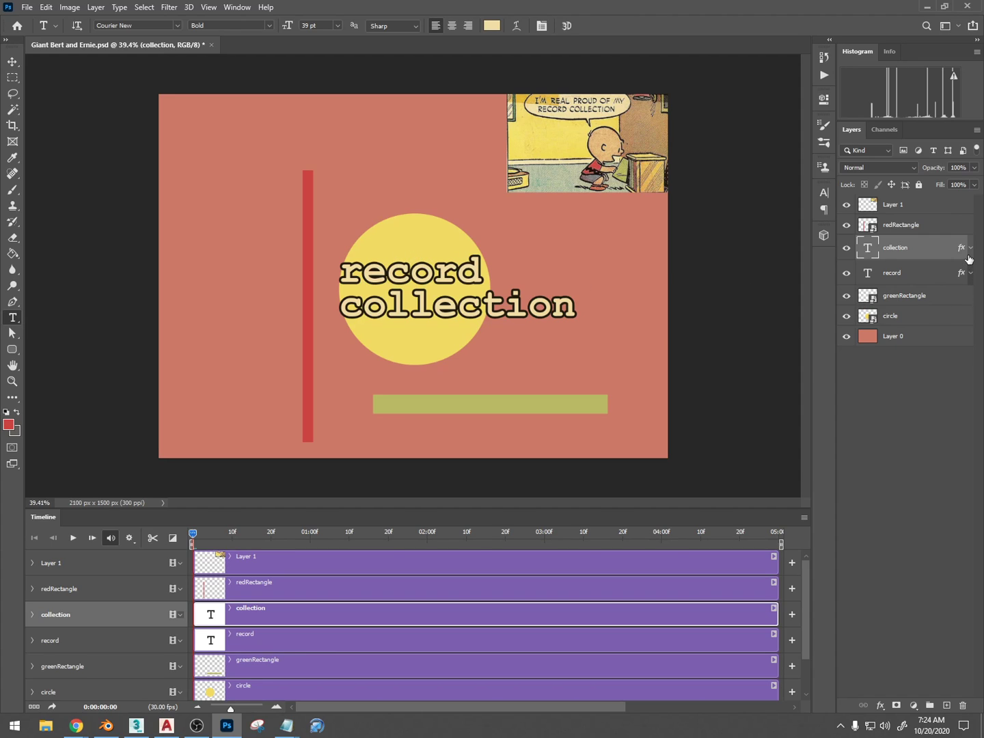
pyautogui.click(970, 248)
pyautogui.rightClick(932, 259)
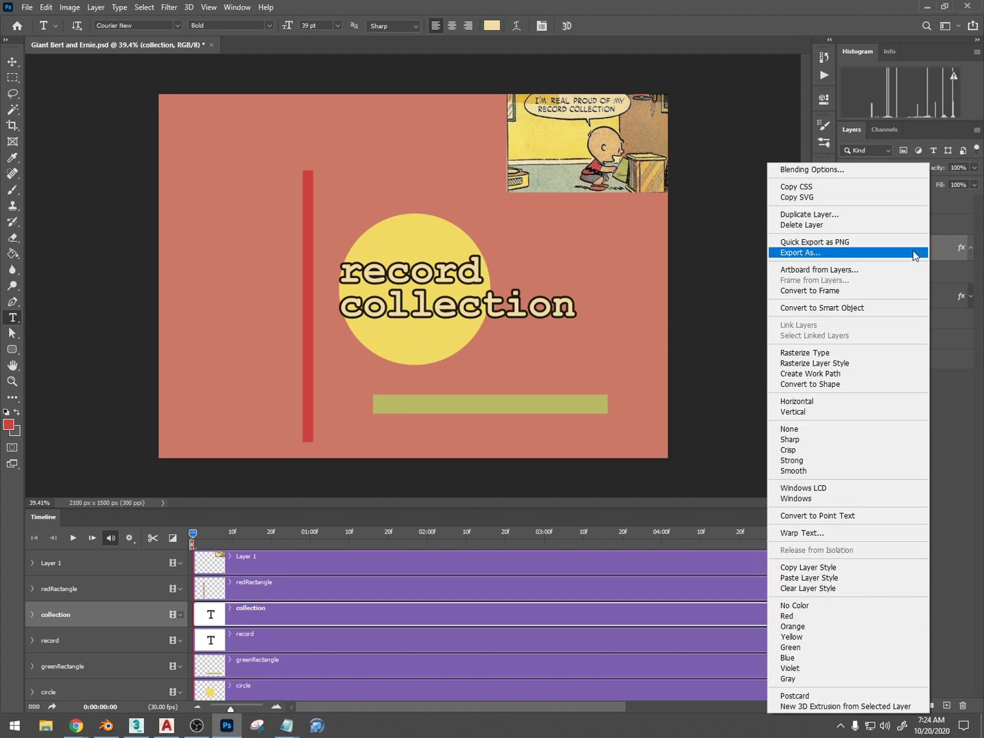
pyautogui.click(904, 305)
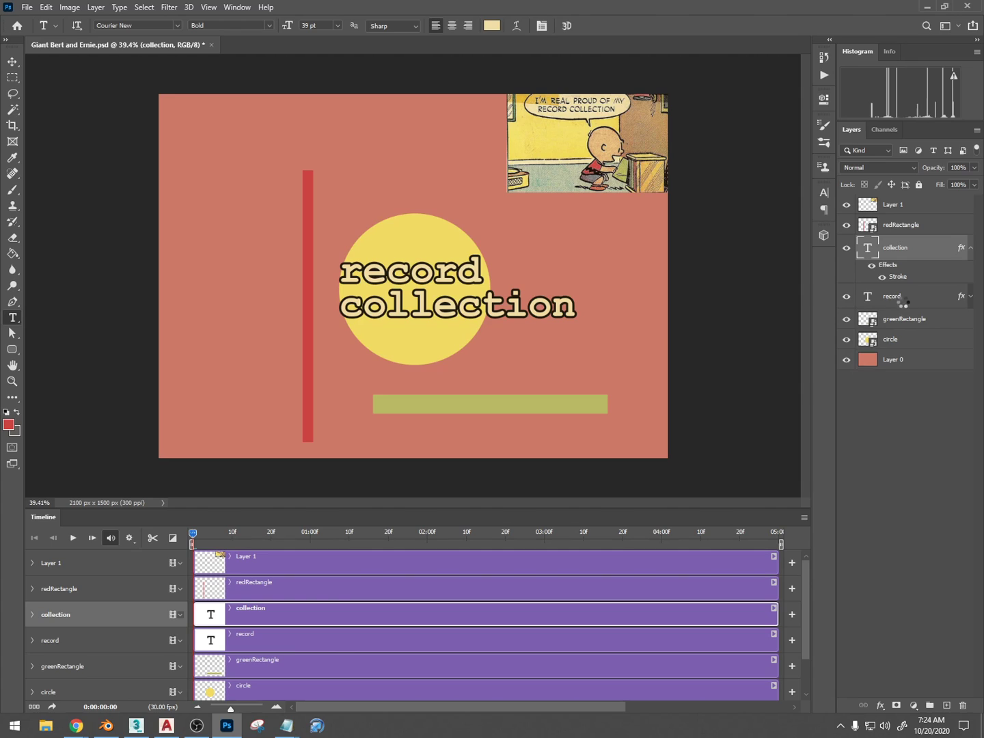
pyautogui.rightClick(930, 270)
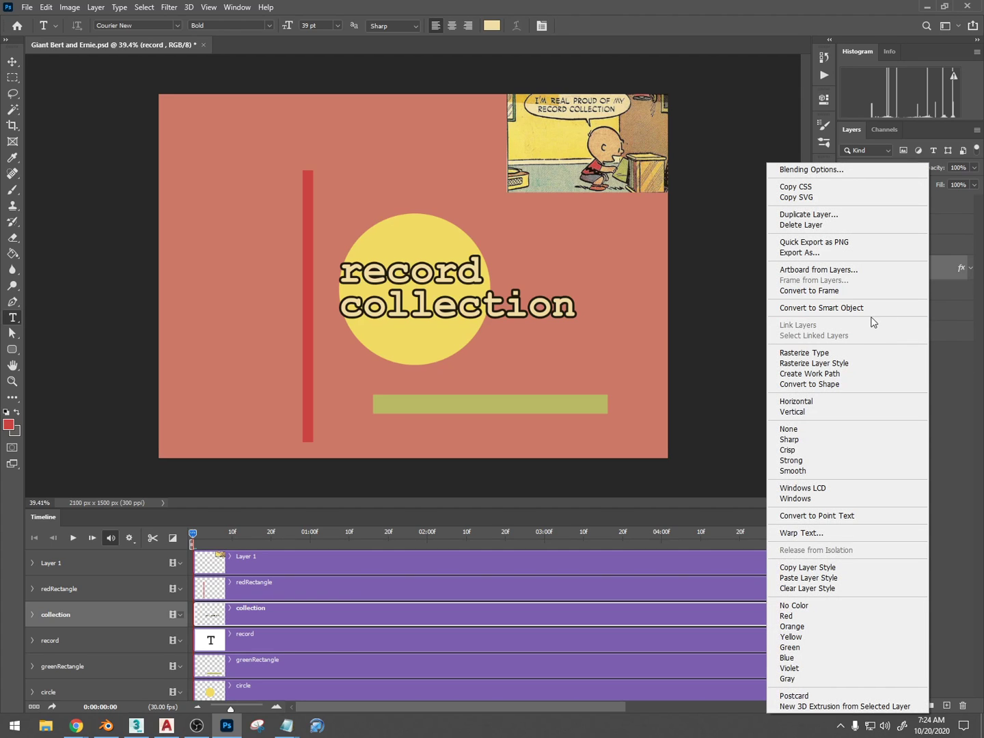
pyautogui.click(869, 309)
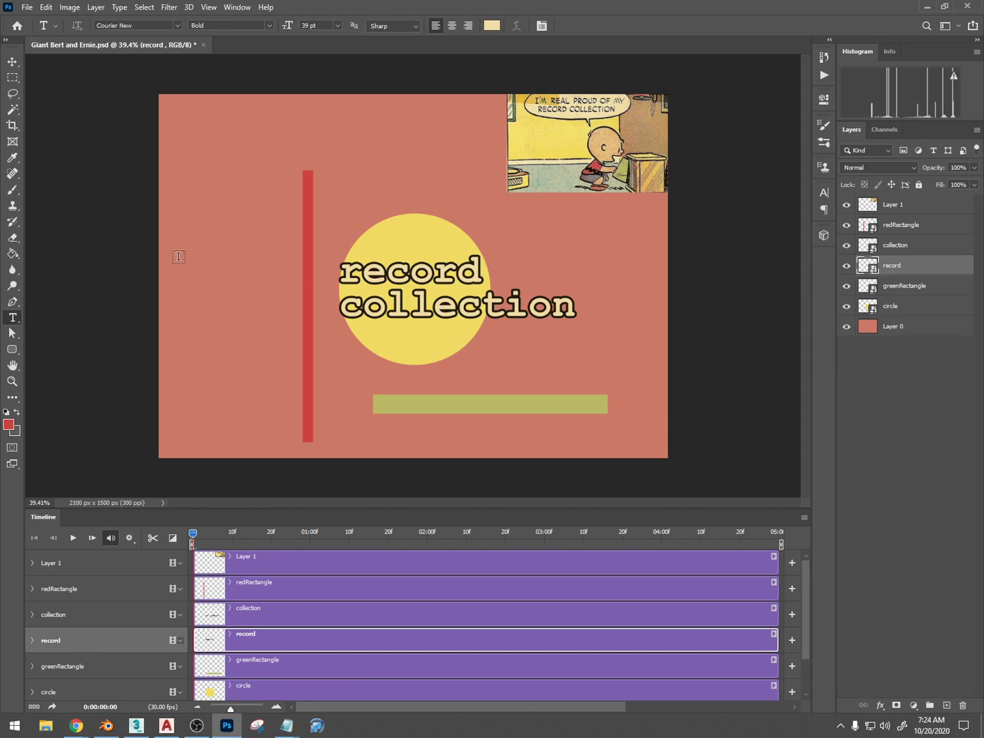
# Move the "record" word slightly up to widen the gap above "collection".
pyautogui.click(16, 65)
pyautogui.moveTo(428, 274)
pyautogui.mouseDown()
pyautogui.moveTo(423, 244)
pyautogui.moveTo(424, 269)
pyautogui.mouseUp()
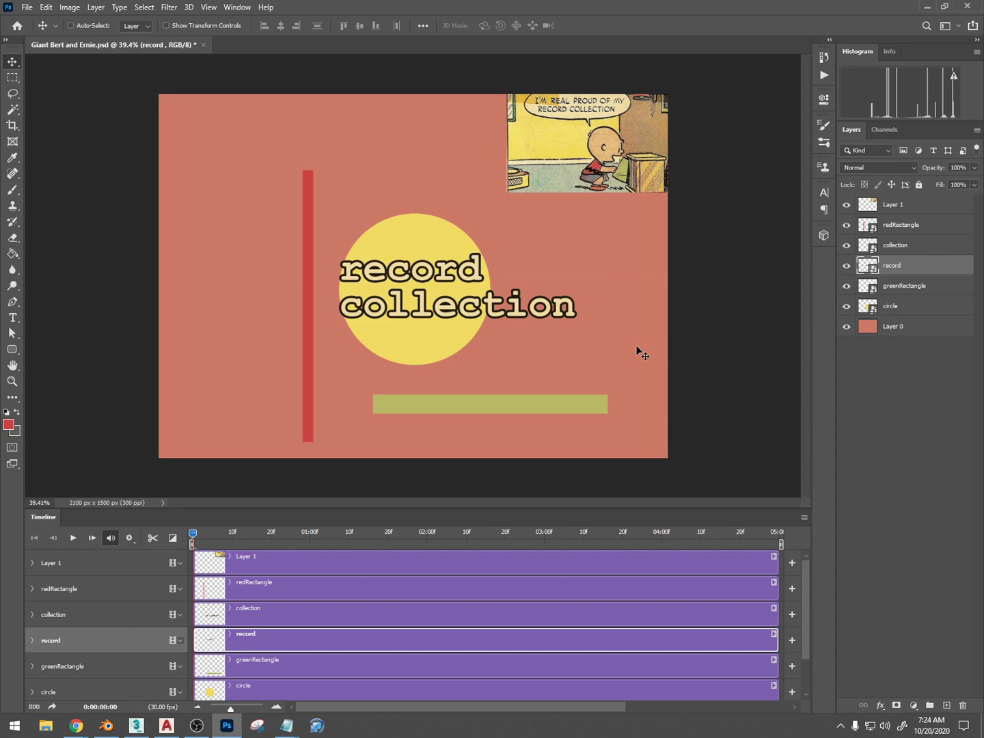
pyautogui.scroll(-2, 636, 348)
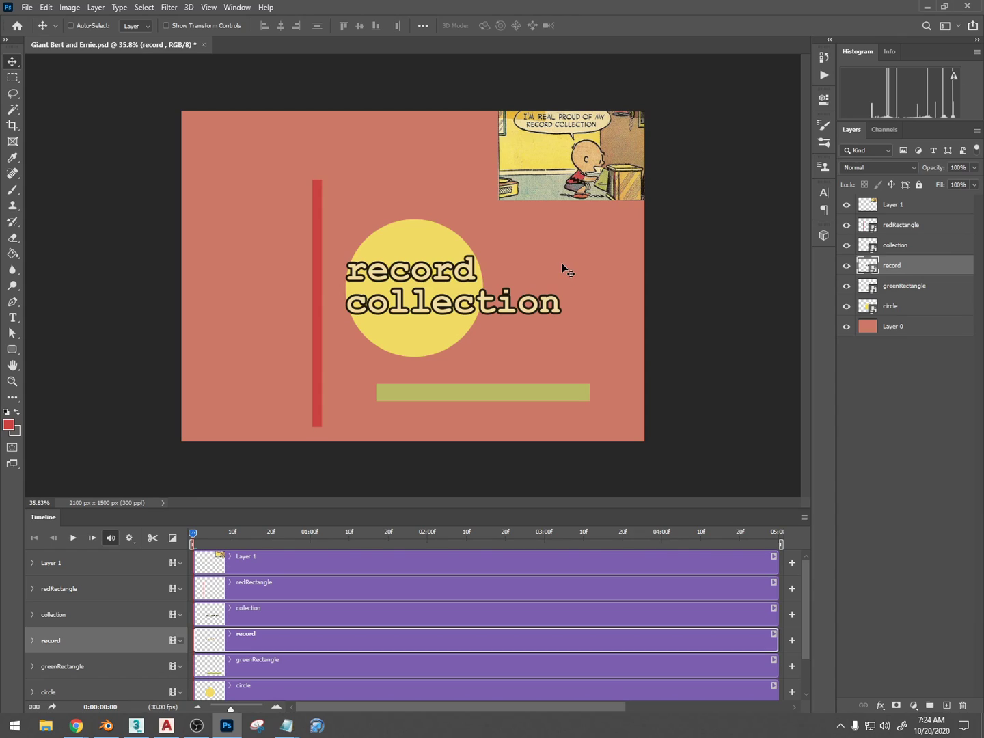
# Reorder the layers so that "collection" and "record" both lie above redRectangle, with "collection" on top.
pyautogui.click(931, 293)
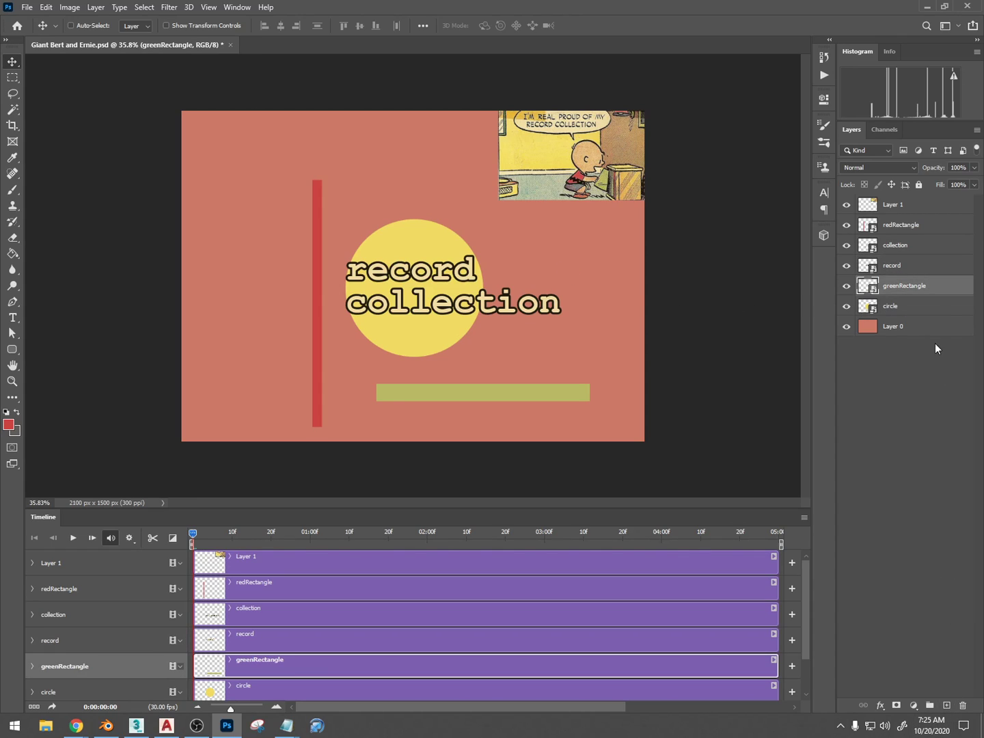
pyautogui.click(933, 246)
pyautogui.click(935, 224)
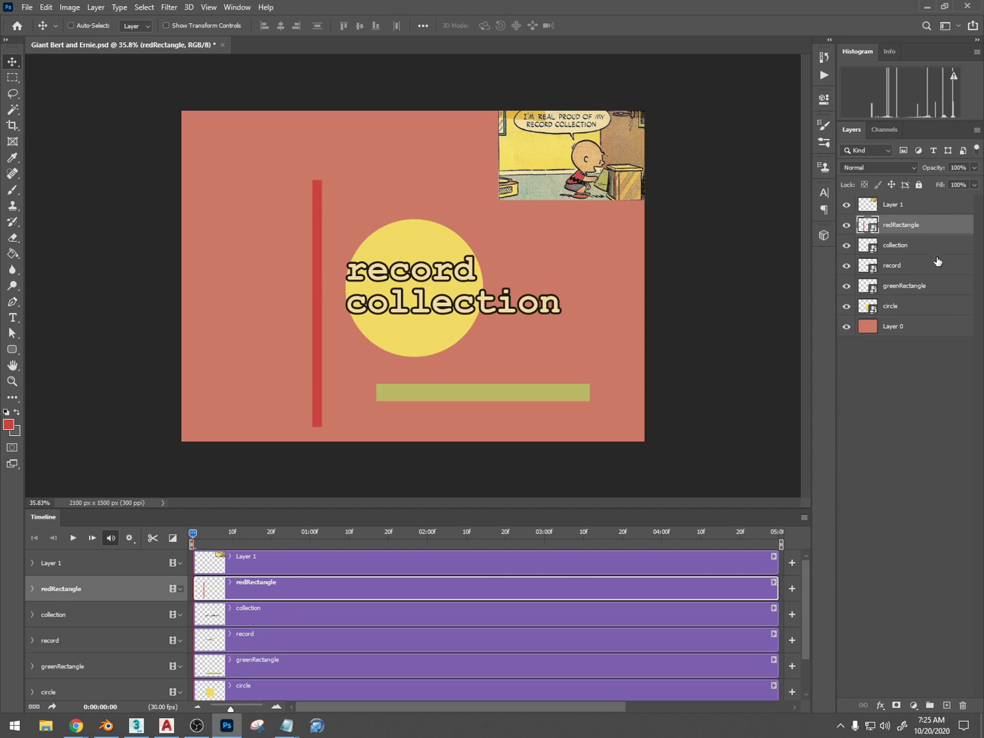
pyautogui.click(936, 269)
pyautogui.keyDown('shift'); pyautogui.click(931, 237); pyautogui.keyUp('shift')
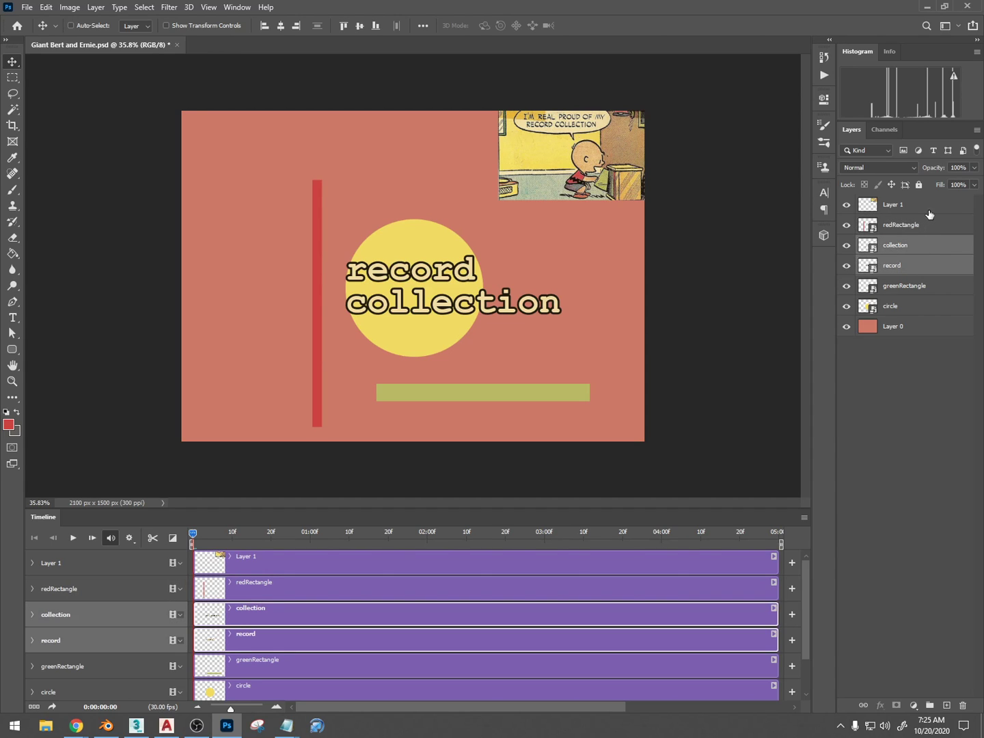
pyautogui.doubleClick(927, 246)
pyautogui.click(935, 244)
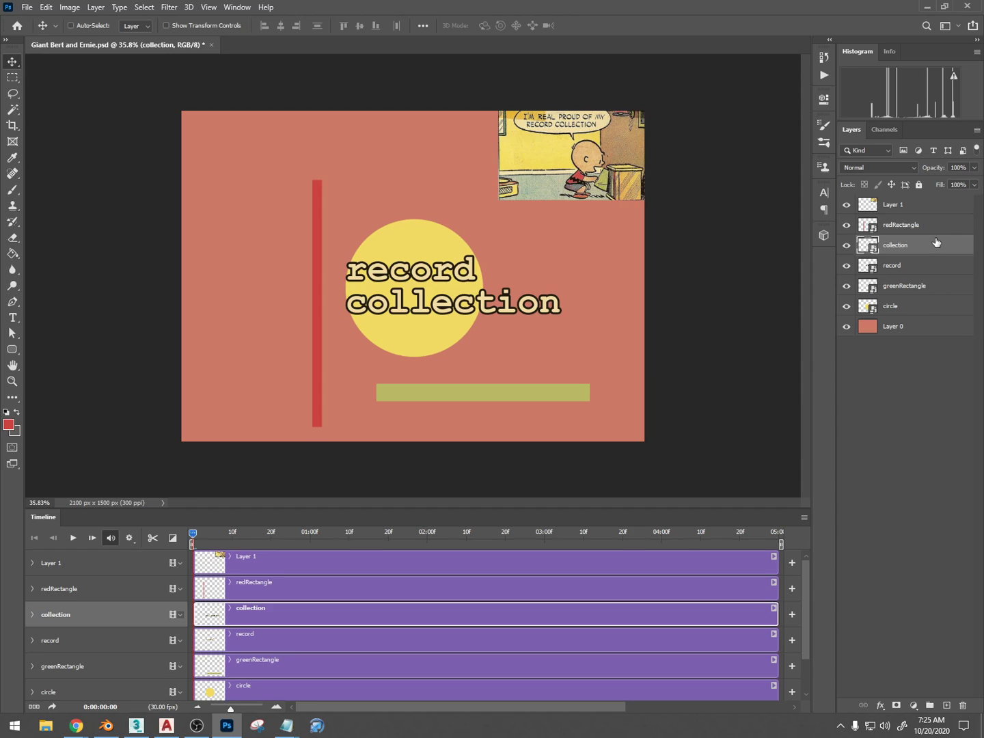
pyautogui.moveTo(933, 245)
pyautogui.mouseDown()
pyautogui.moveTo(934, 224)
pyautogui.moveTo(928, 235)
pyautogui.mouseUp()
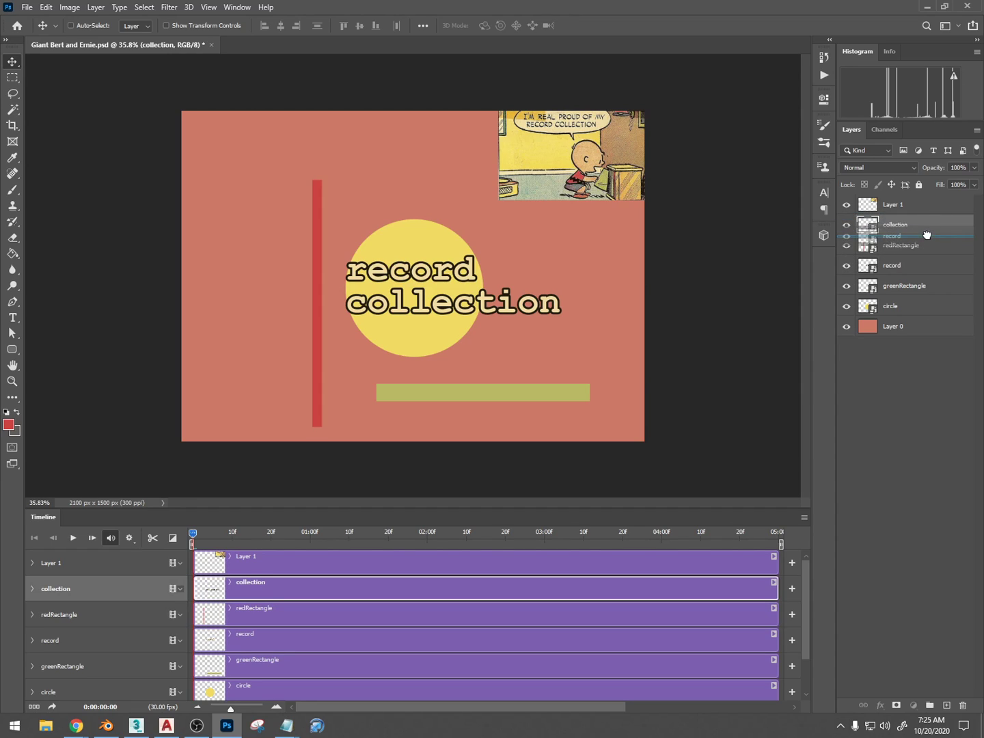
# Create a new layer named "blueRectangle" directly above redRectangle and activate the Rectangular Marquee tool.
pyautogui.click(932, 268)
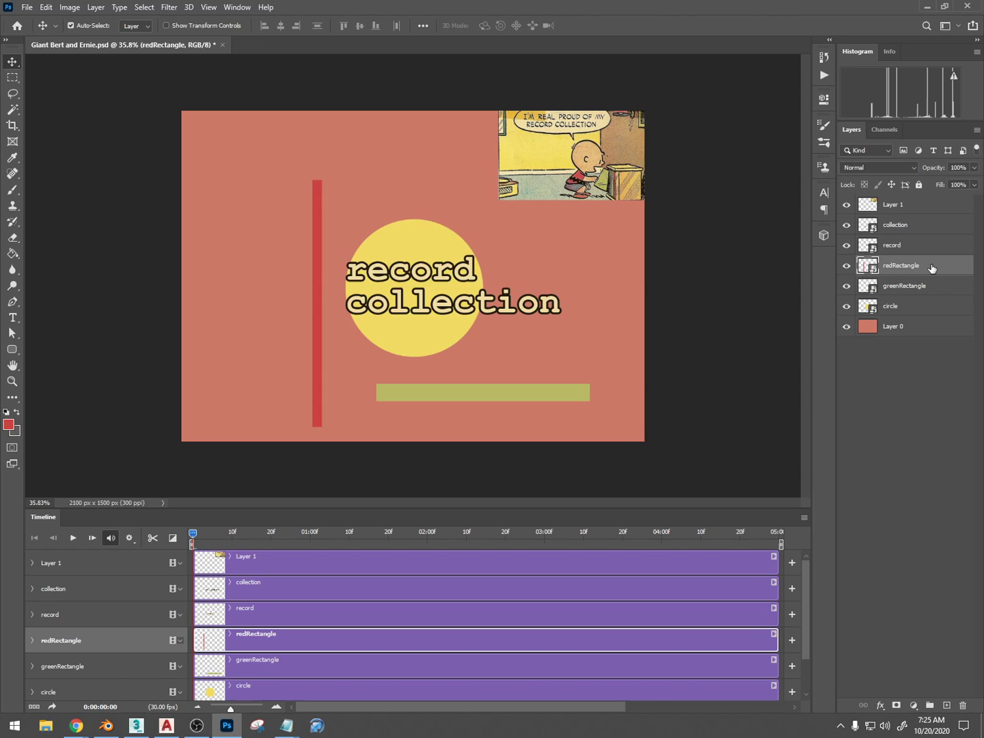
pyautogui.hotkey('ctrl', 'shift', 'n')
pyautogui.write('blueRect')
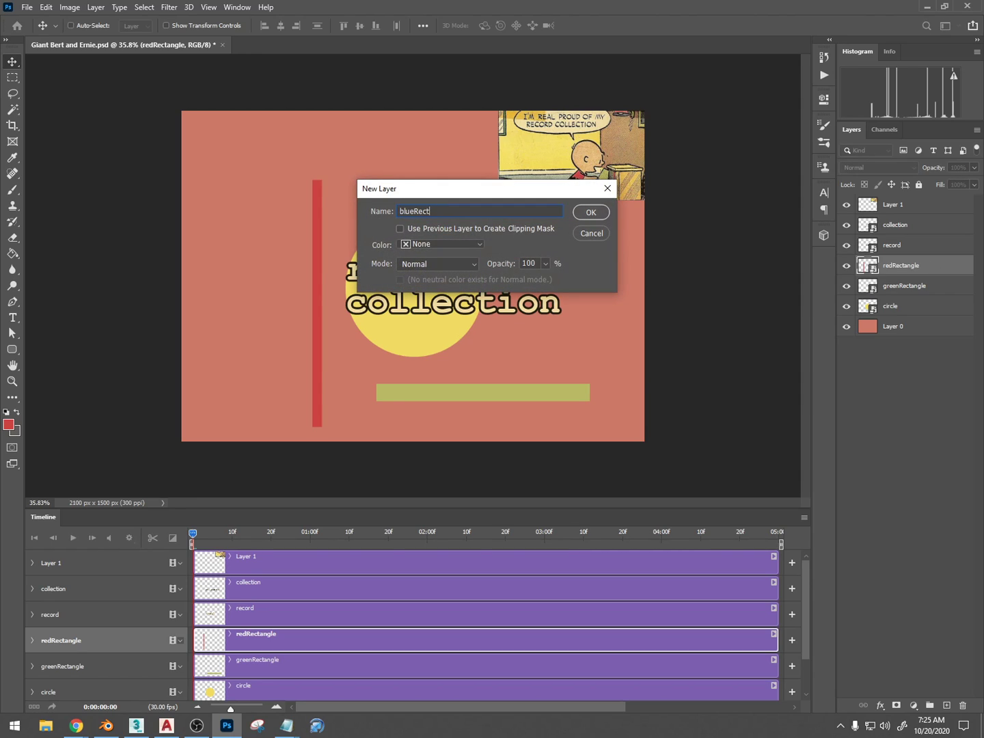
pyautogui.write('angle')
pyautogui.press('Return')
pyautogui.press('m')
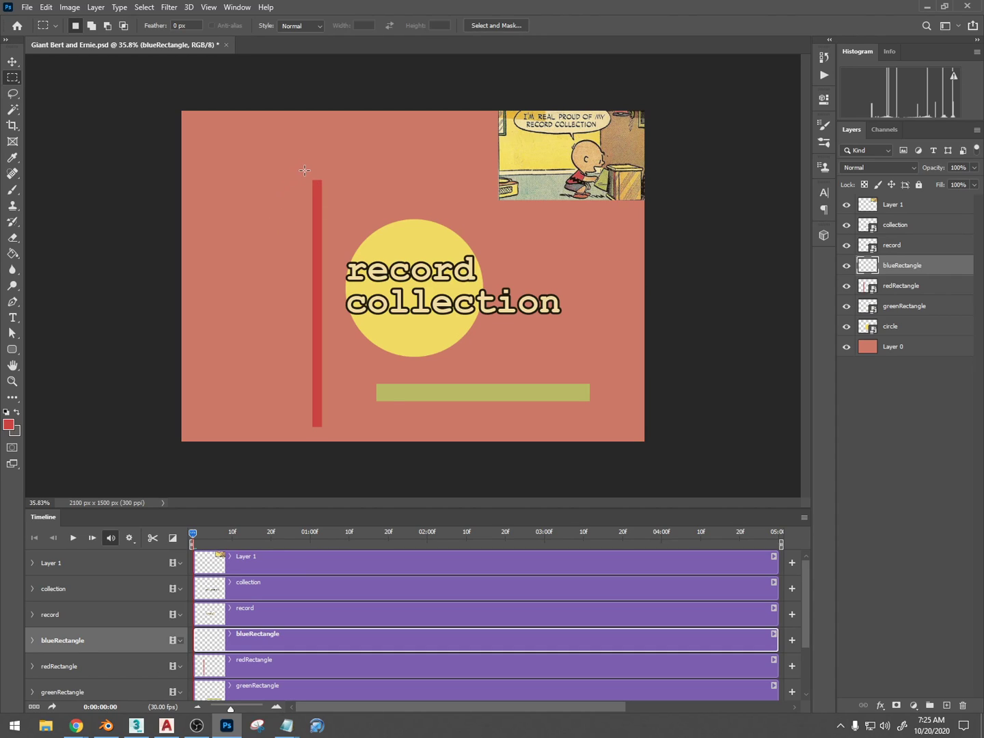
# Select a tall rectangle beside the red bar on blueRectangle and fill it with the grey-green sampled from the comic's floor.
pyautogui.moveTo(308, 181)
pyautogui.mouseDown()
pyautogui.moveTo(260, 343)
pyautogui.moveTo(258, 426)
pyautogui.mouseUp()
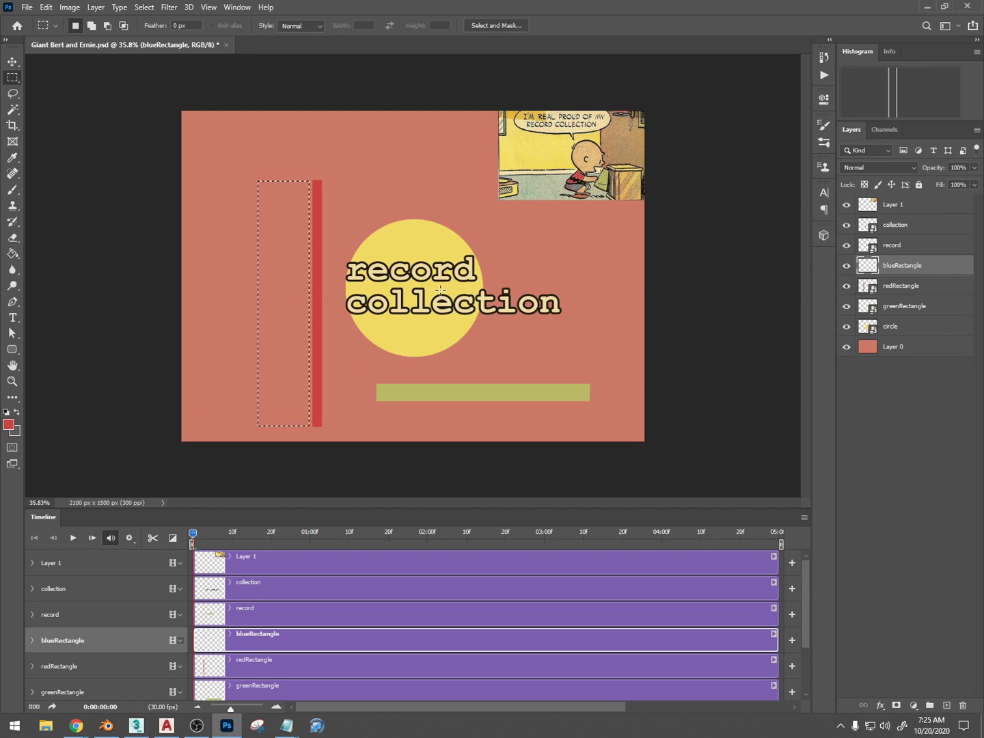
pyautogui.press('g')
pyautogui.hotkey('shift', 'g')
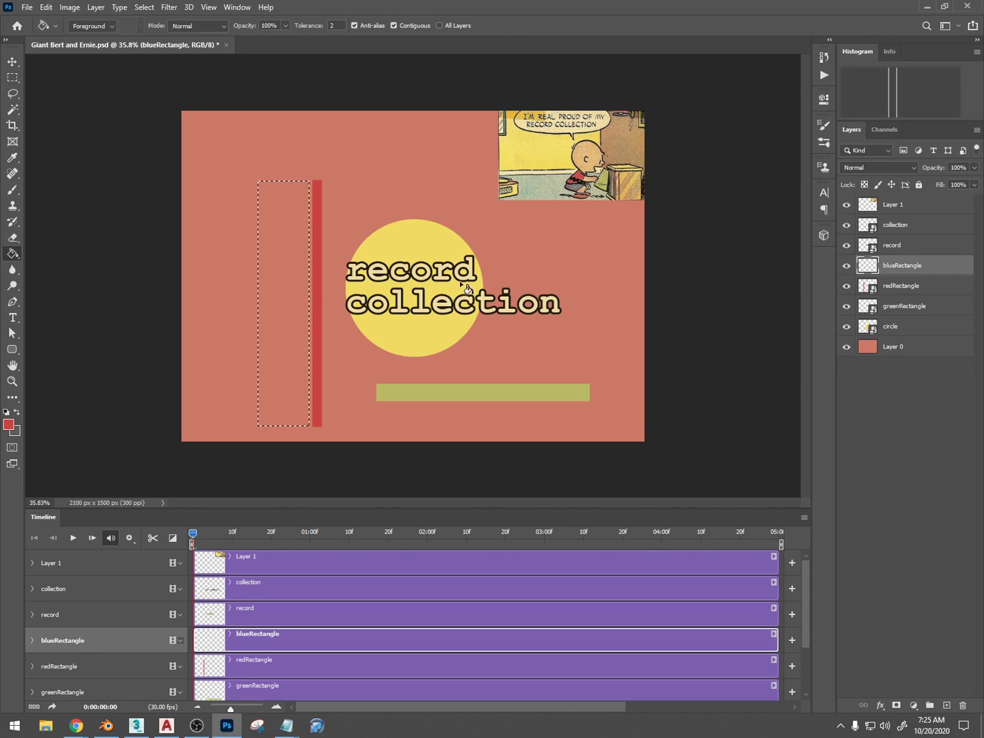
pyautogui.rightClick(11, 253)
pyautogui.click(78, 263)
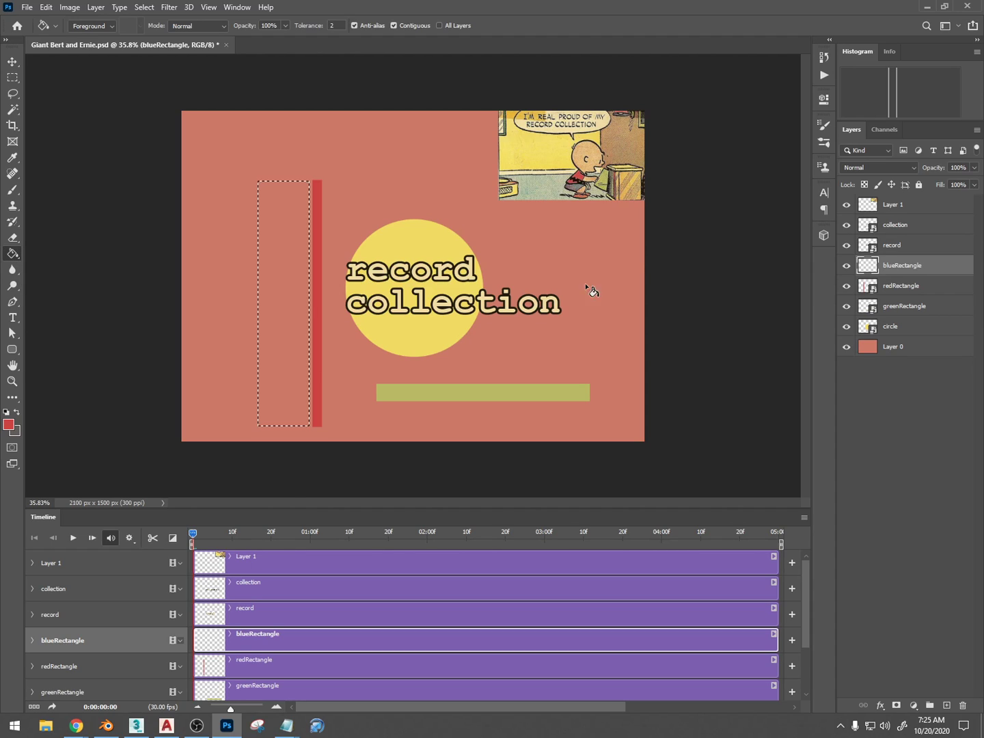
pyautogui.keyDown('alt'); pyautogui.click(545, 179); pyautogui.keyUp('alt')
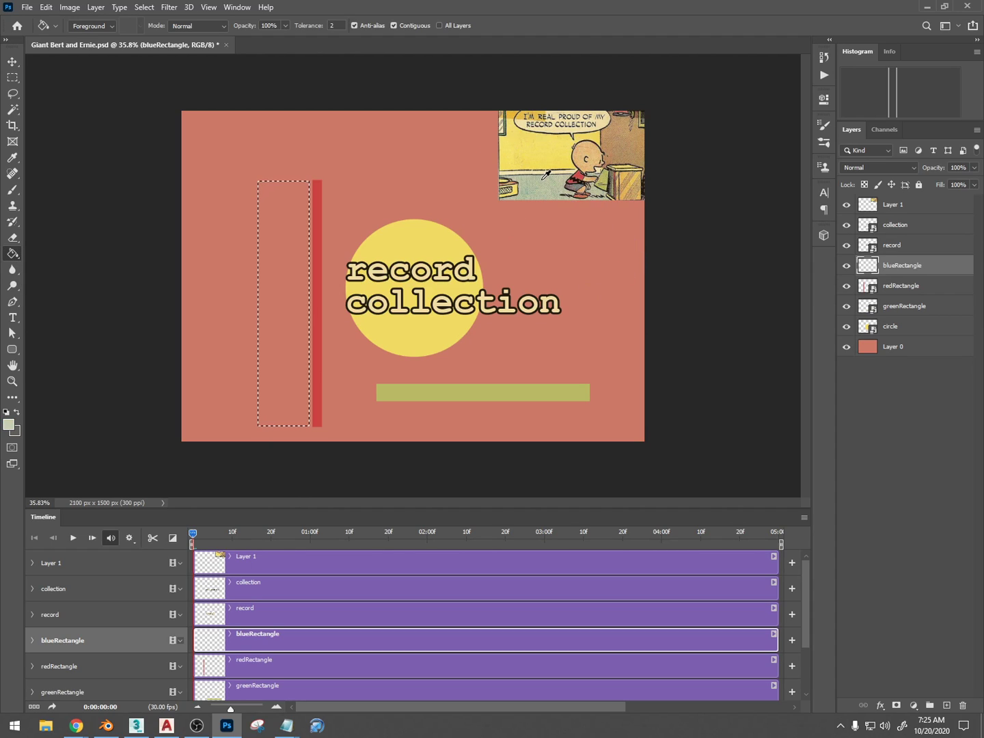
pyautogui.click(404, 258)
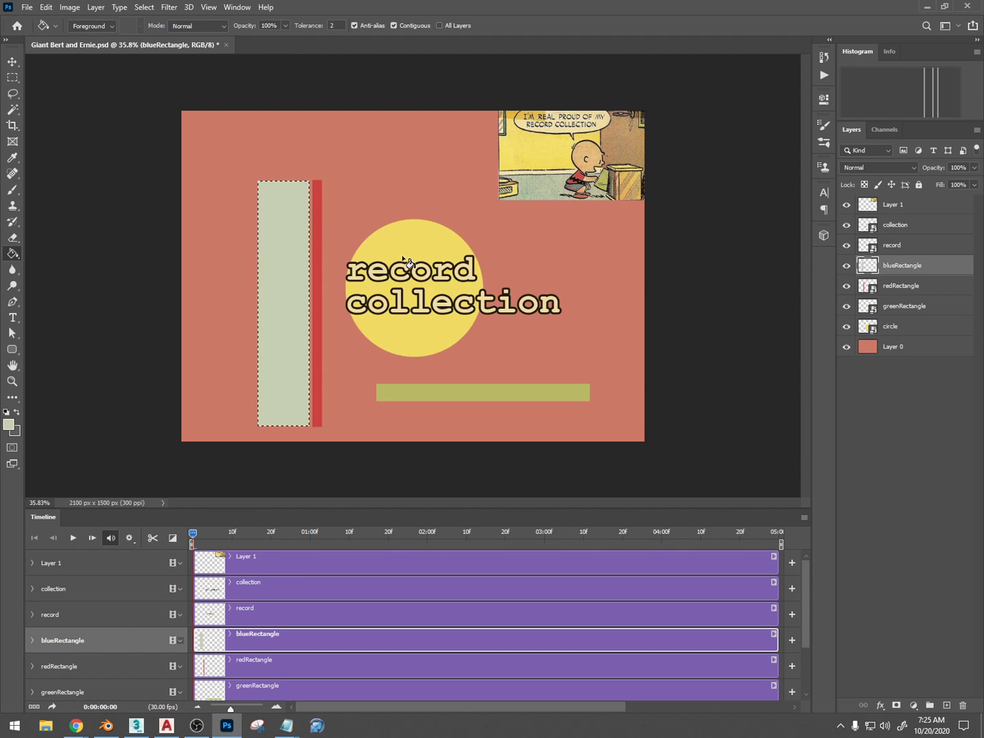
# Change the foreground colour to the pale blue b3d0cc, refill the selected tall rectangle with it, and deselect.
pyautogui.click(9, 422)
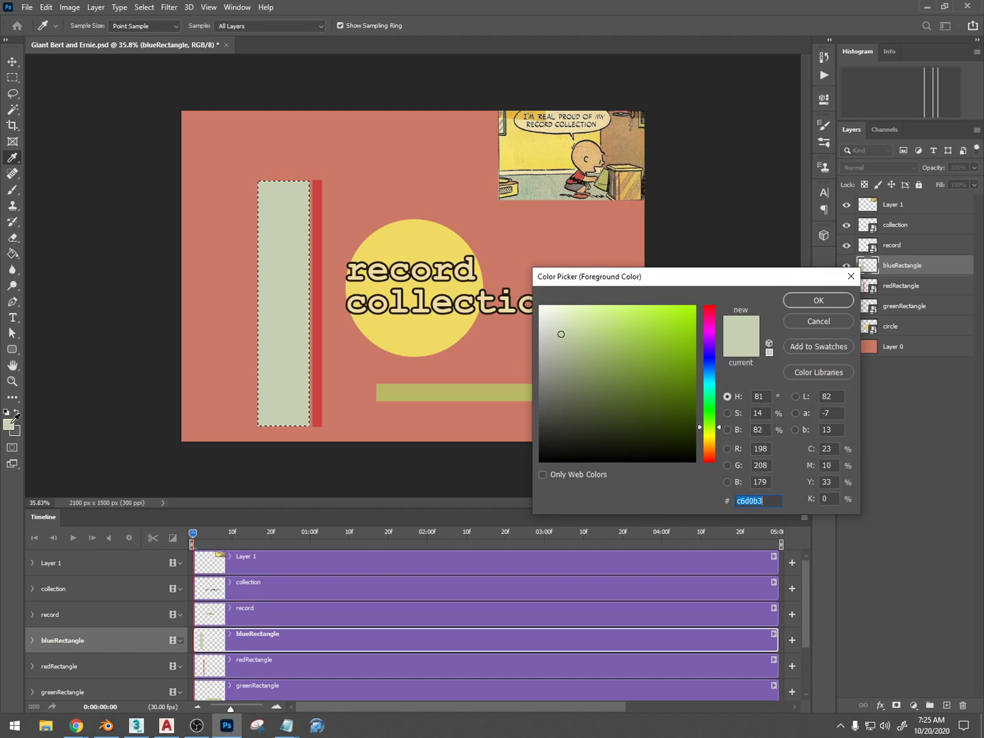
pyautogui.click(710, 395)
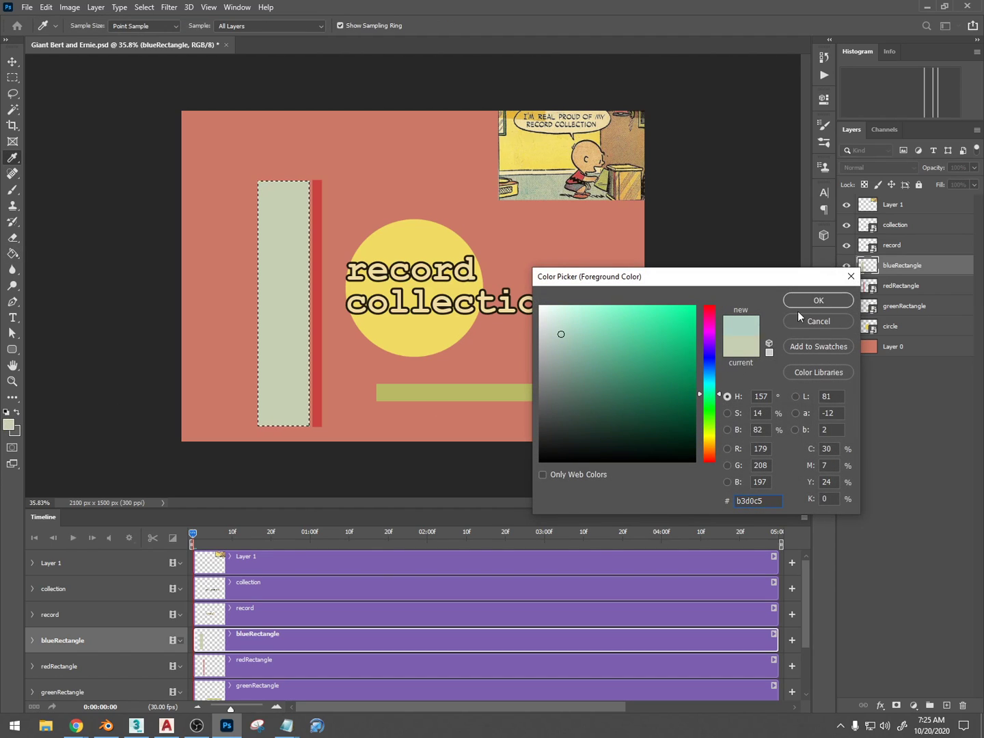
pyautogui.click(711, 387)
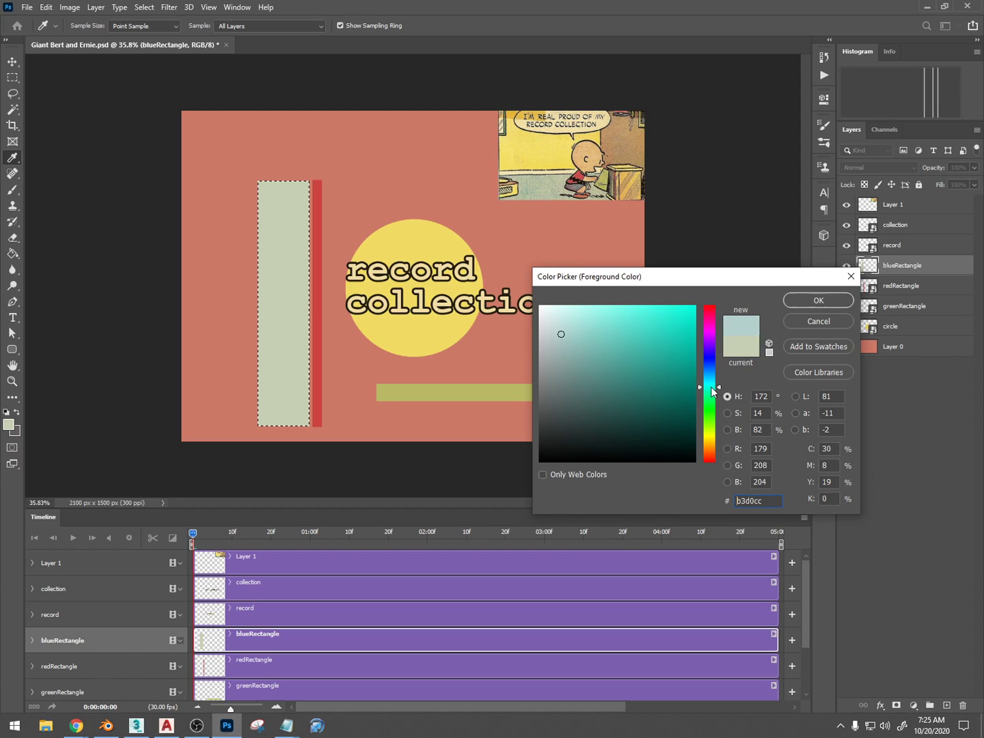
pyautogui.click(818, 301)
pyautogui.press('g')
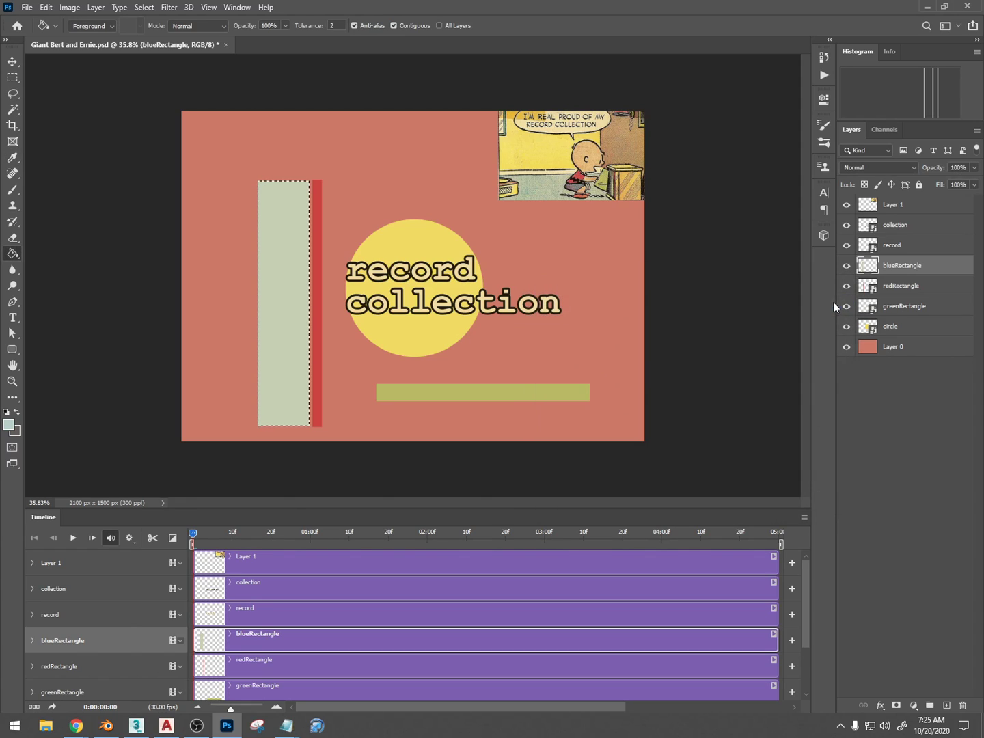
pyautogui.click(275, 291)
pyautogui.hotkey('ctrl', 'd')
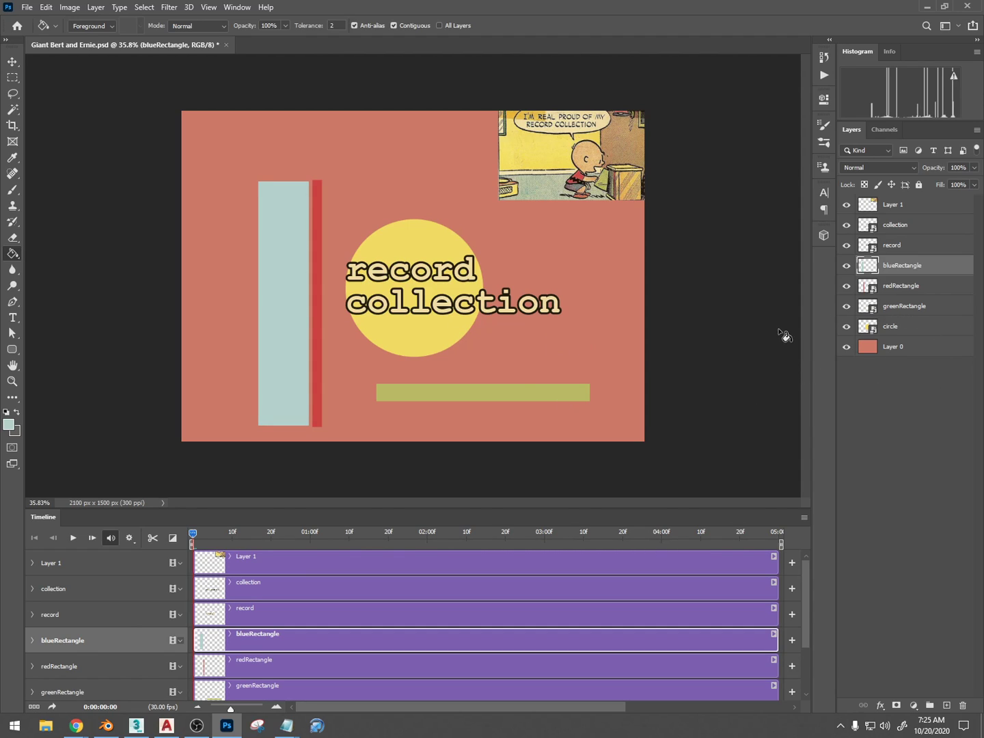
# Select a narrow tall strip between the red bar and the circle and fill it with off-white sampled from the "record" text.
pyautogui.press('m')
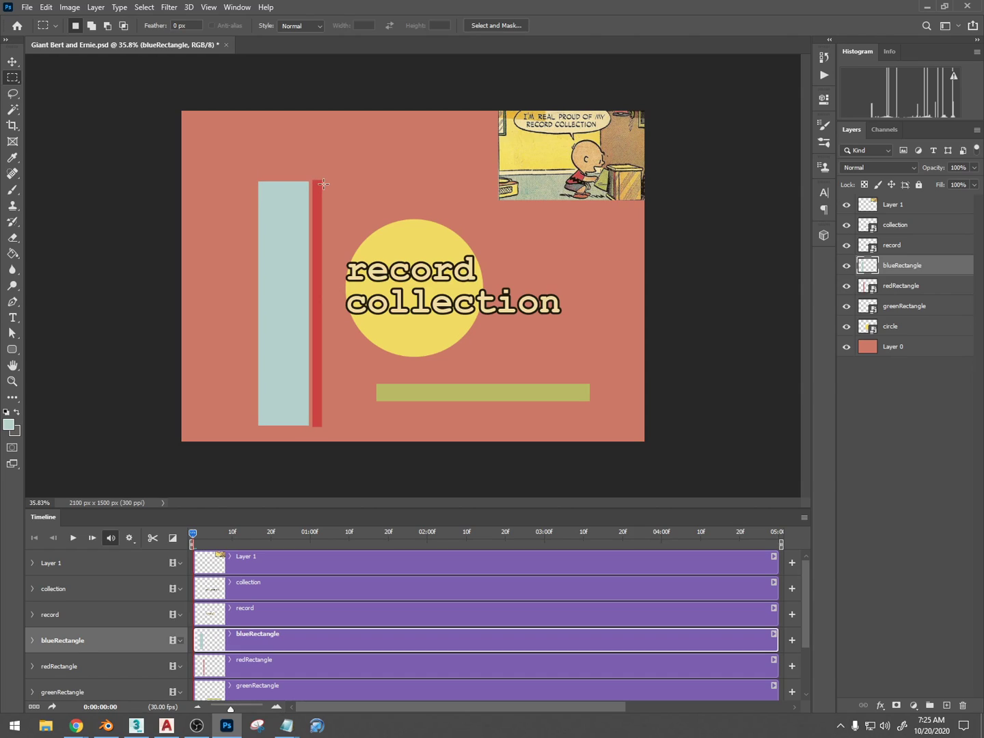
pyautogui.moveTo(327, 180); pyautogui.dragTo(343, 423)
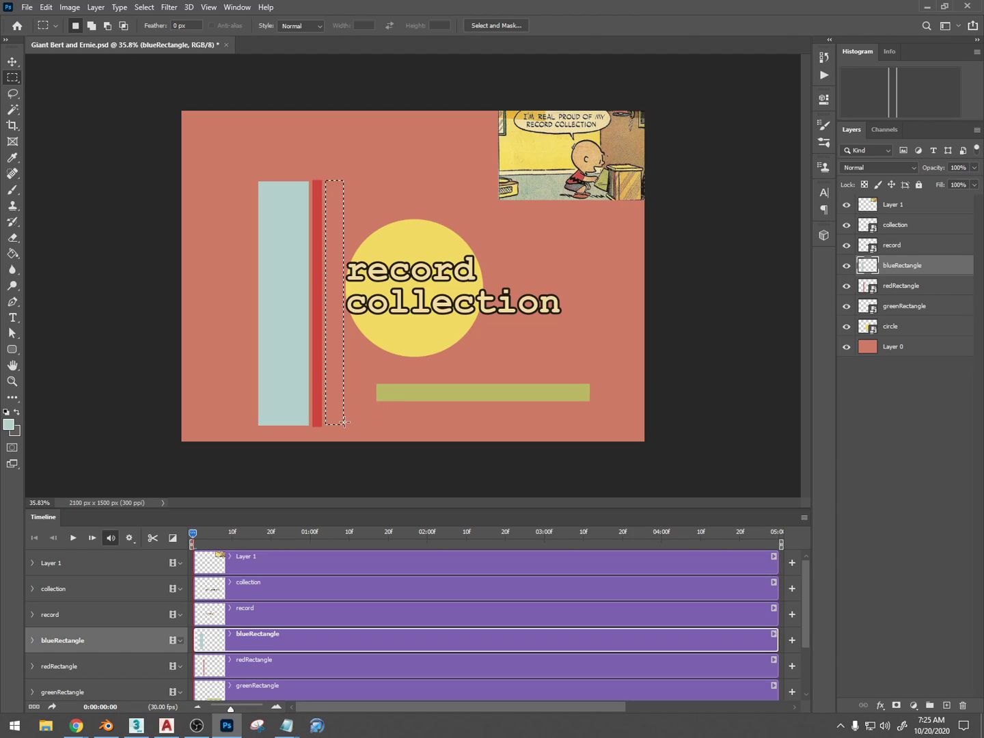
pyautogui.press('g')
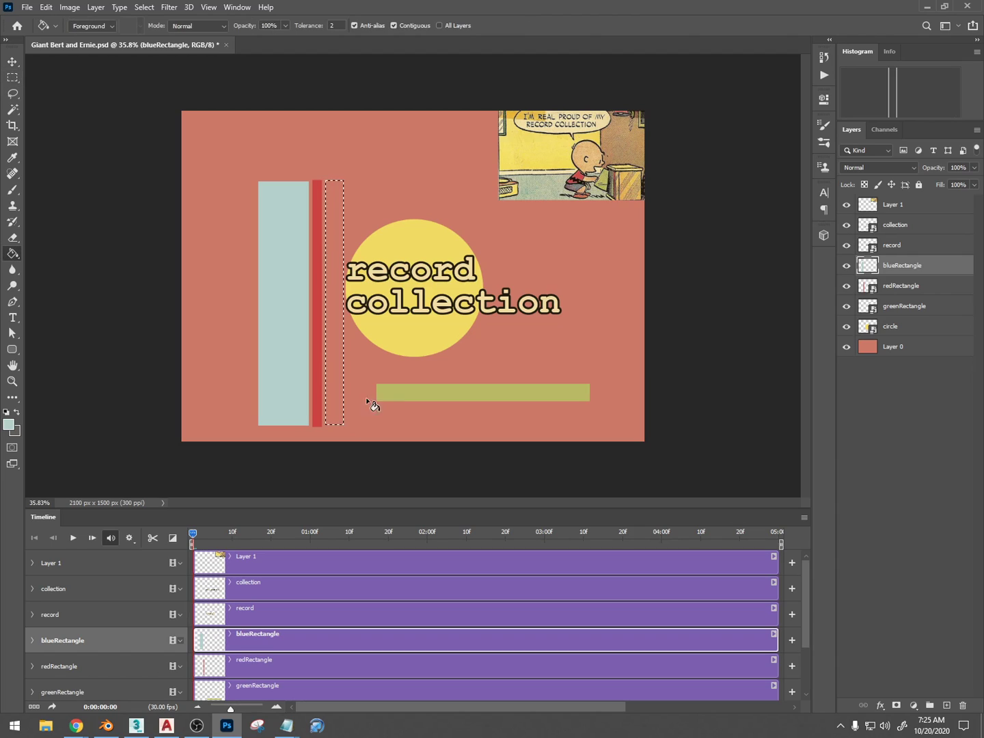
pyautogui.keyDown('alt'); pyautogui.click(468, 267); pyautogui.keyUp('alt')
pyautogui.click(338, 246)
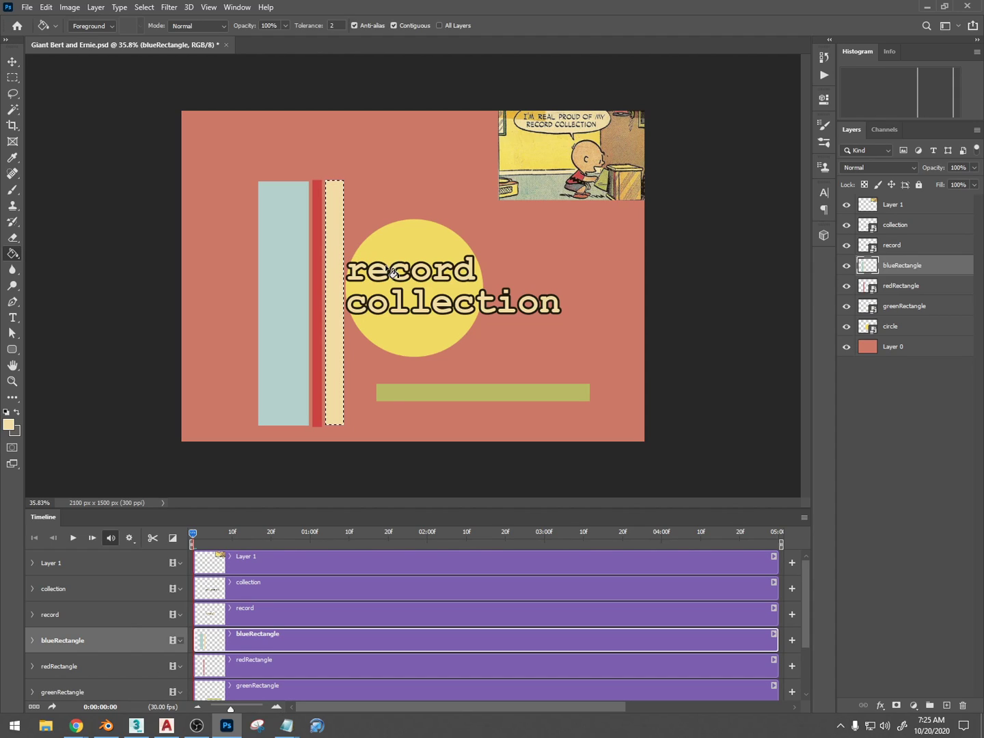
# Copy the selected off-white strip to a new layer and name it "offWhiteRectangle".
pyautogui.hotkey('ctrl', 'j')
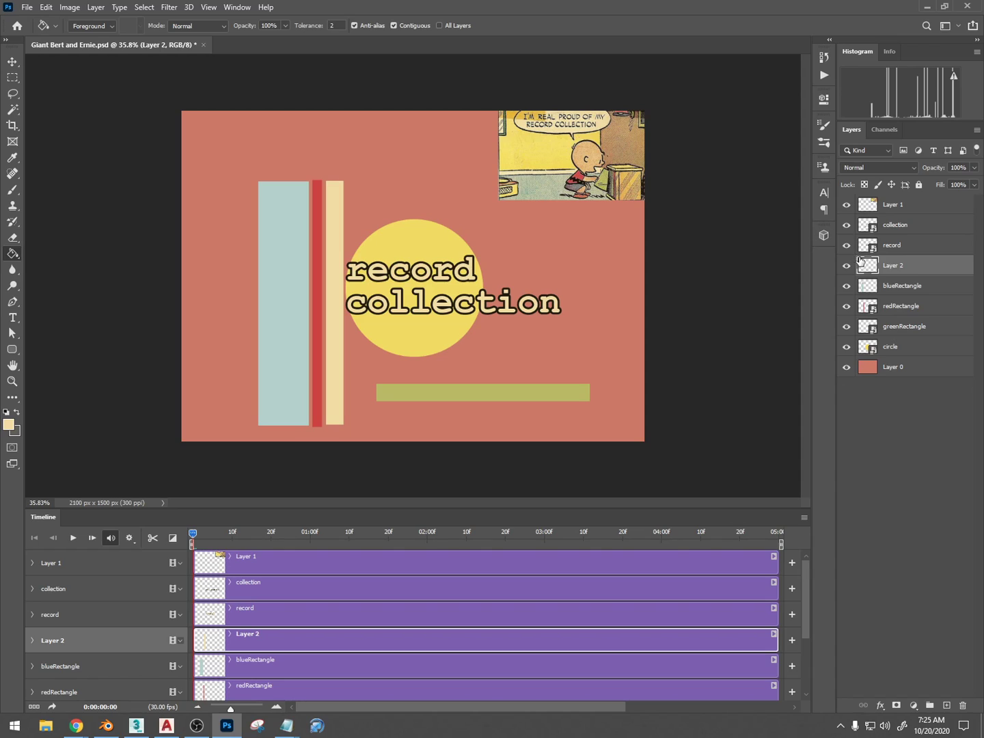
pyautogui.doubleClick(897, 267)
pyautogui.write('offWhiteRectangle')
pyautogui.press('Return')
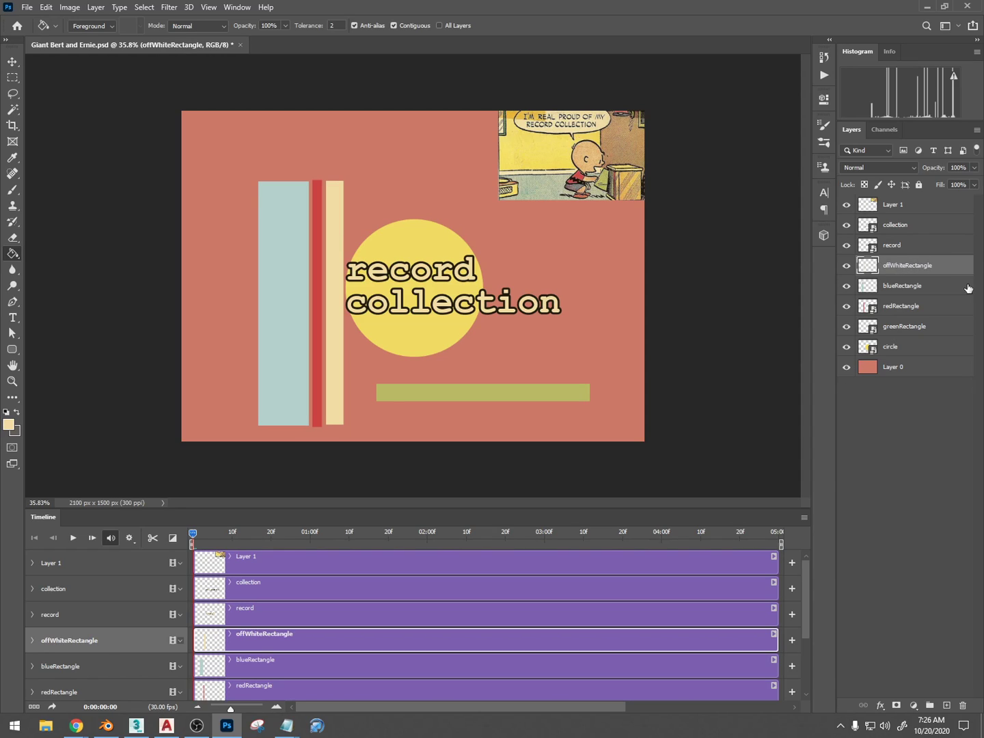
# Convert the offWhiteRectangle, blueRectangle and Layer 1 comic layers into three separate smart objects.
pyautogui.rightClick(945, 266)
pyautogui.click(889, 362)
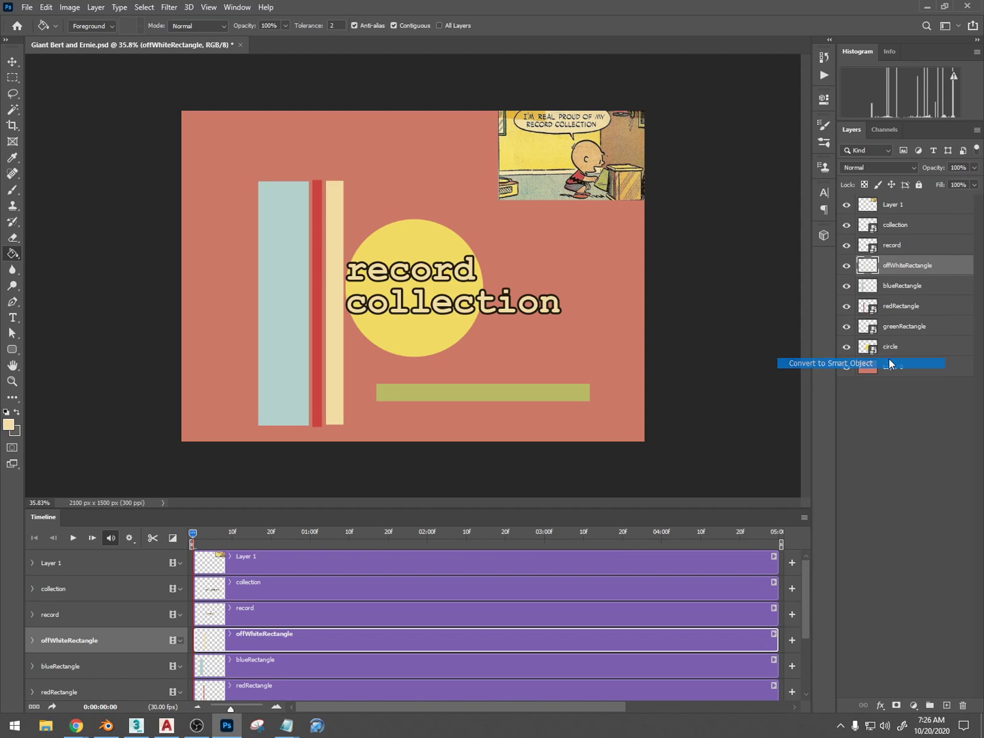
pyautogui.rightClick(940, 286)
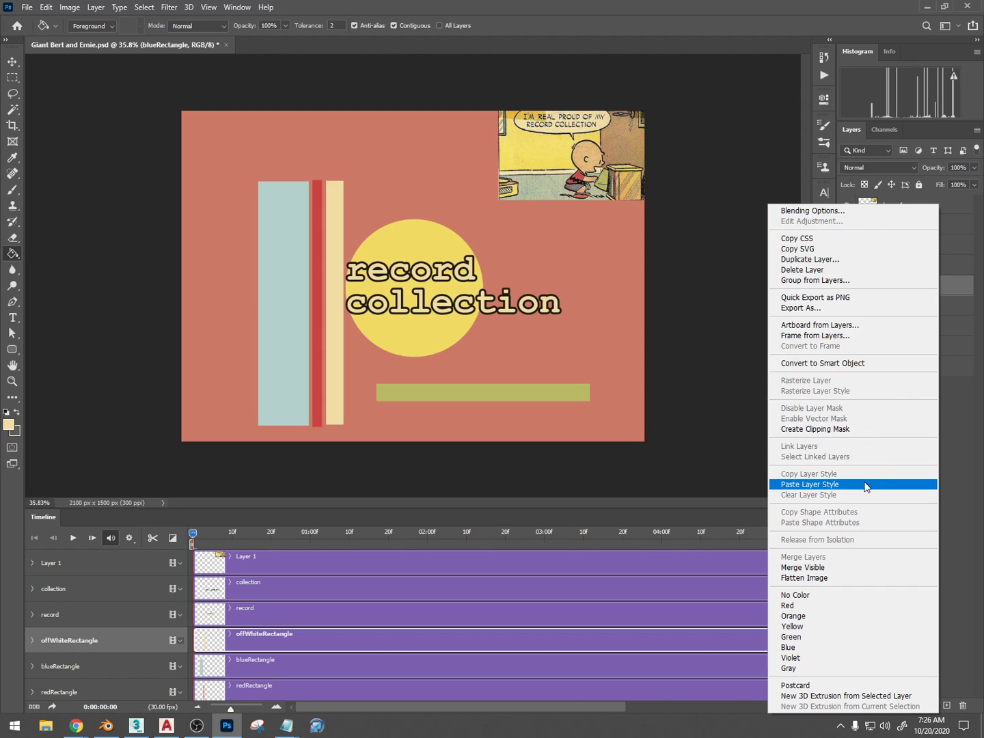
pyautogui.click(881, 365)
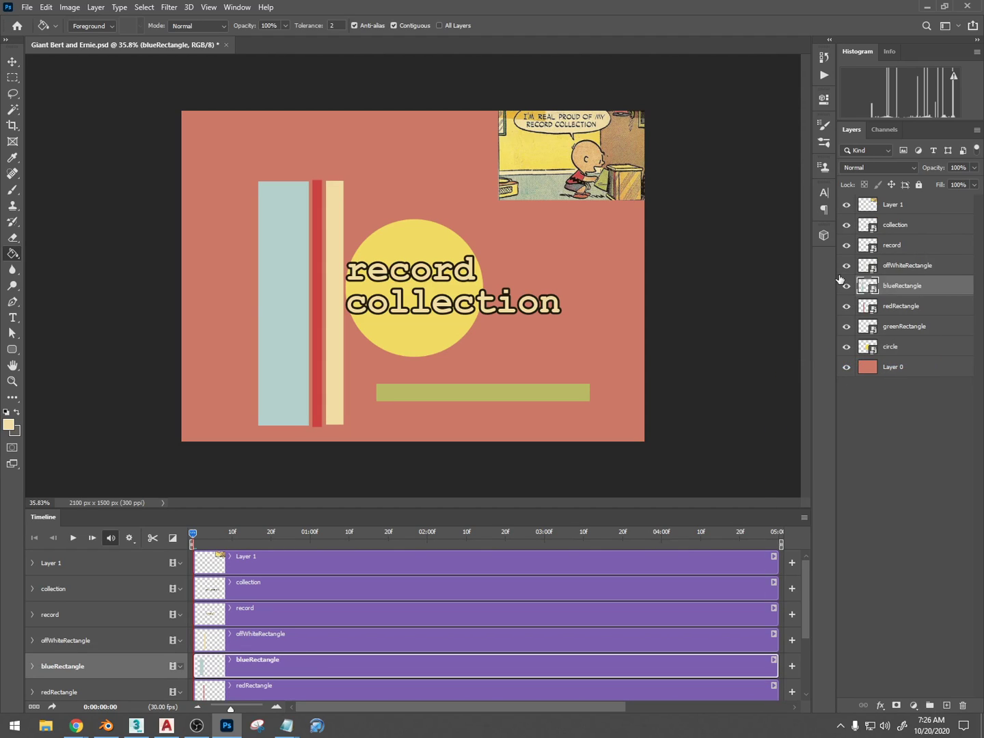
pyautogui.click(936, 211)
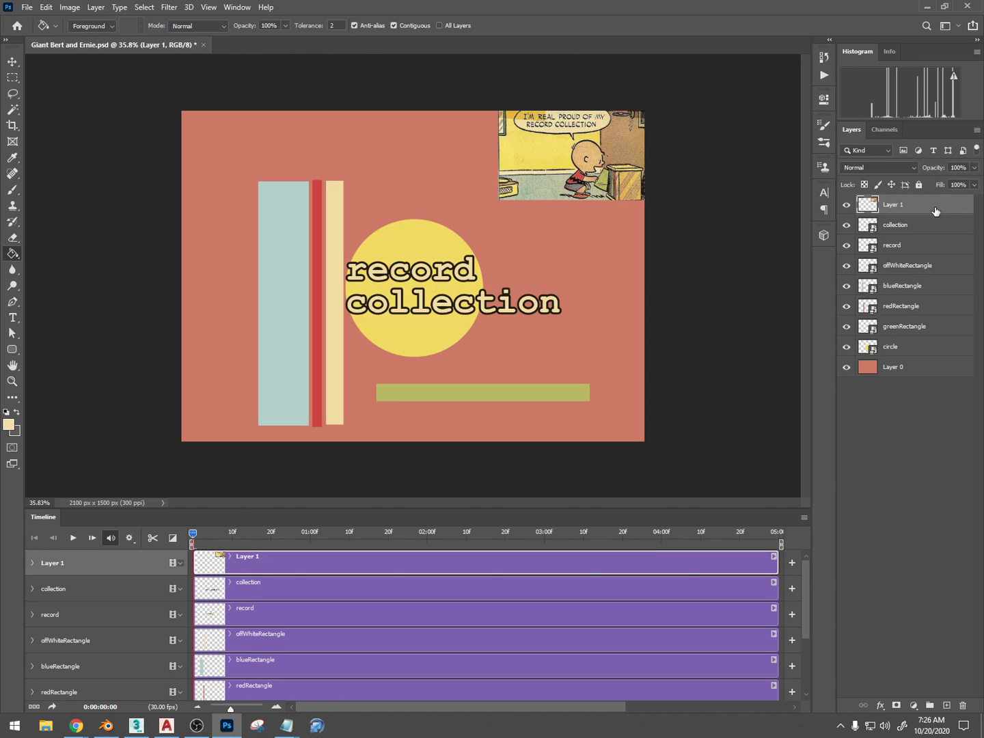
pyautogui.rightClick(922, 203)
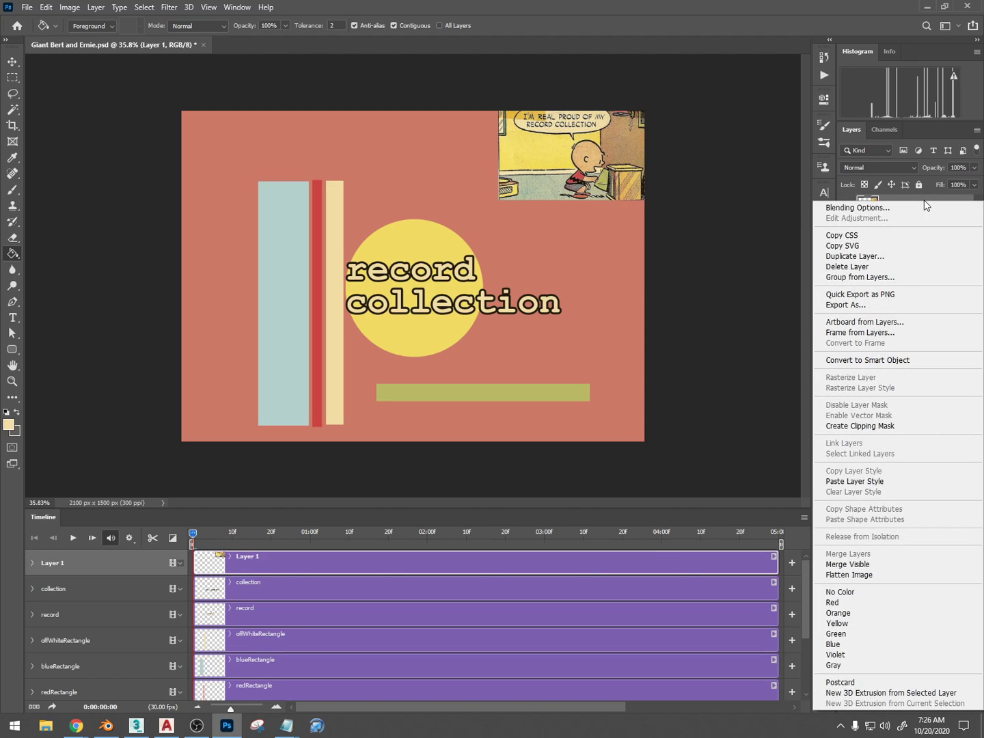
pyautogui.click(924, 366)
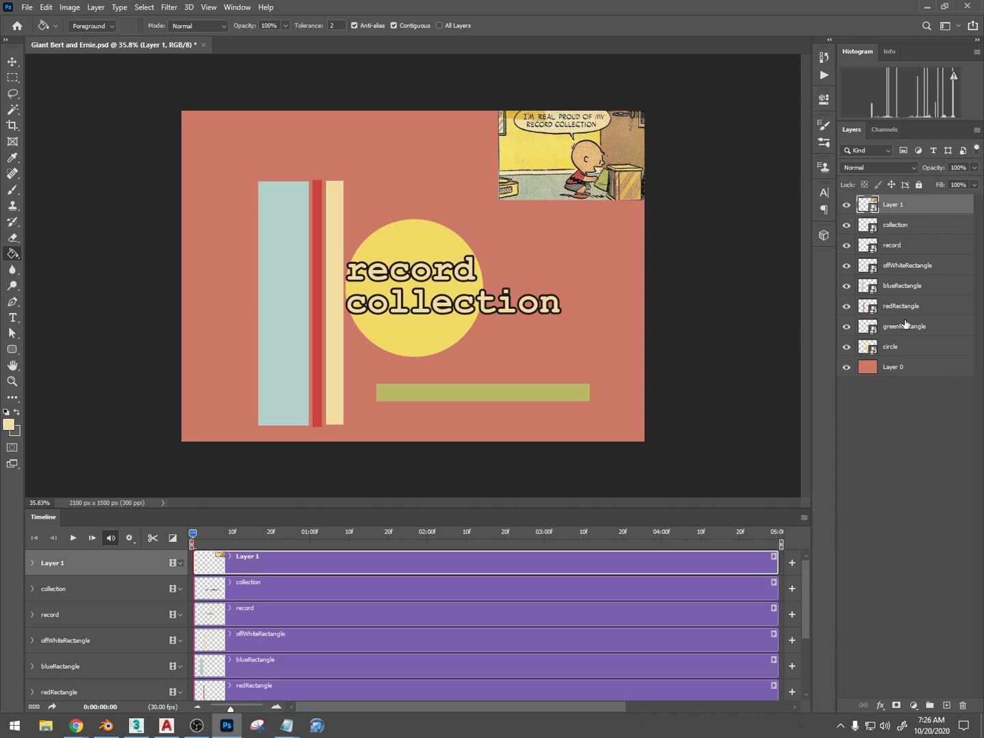
# Lock all of Layer 0 and move the timeline playhead to 0:00:01:04.
pyautogui.click(914, 367)
pyautogui.click(920, 184)
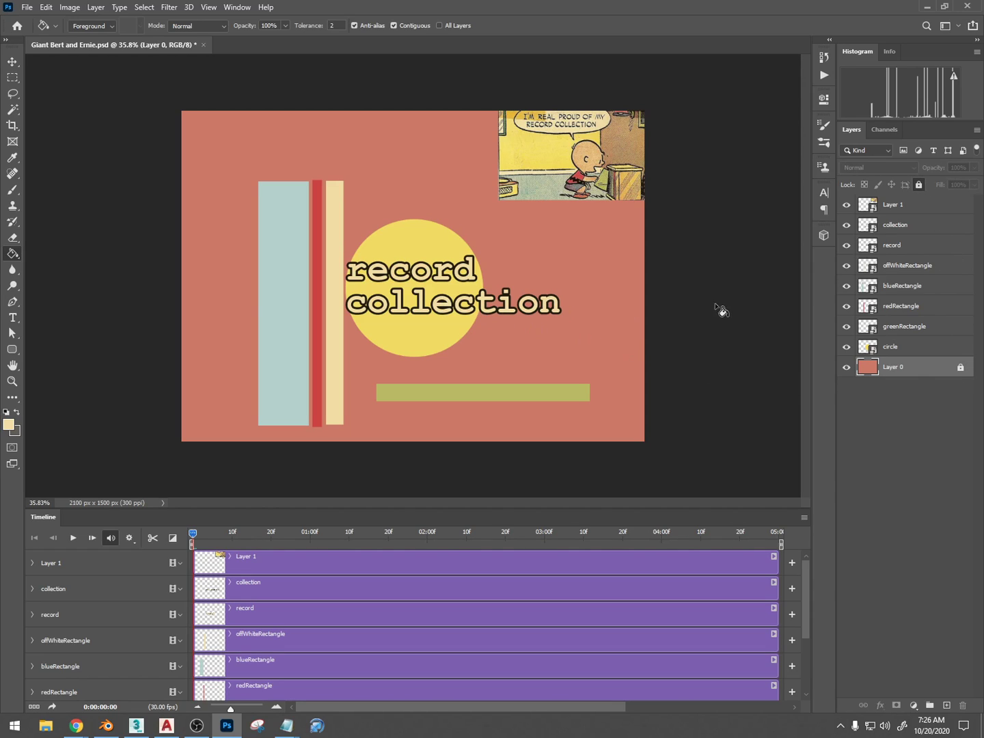
pyautogui.moveTo(226, 535); pyautogui.dragTo(327, 533)
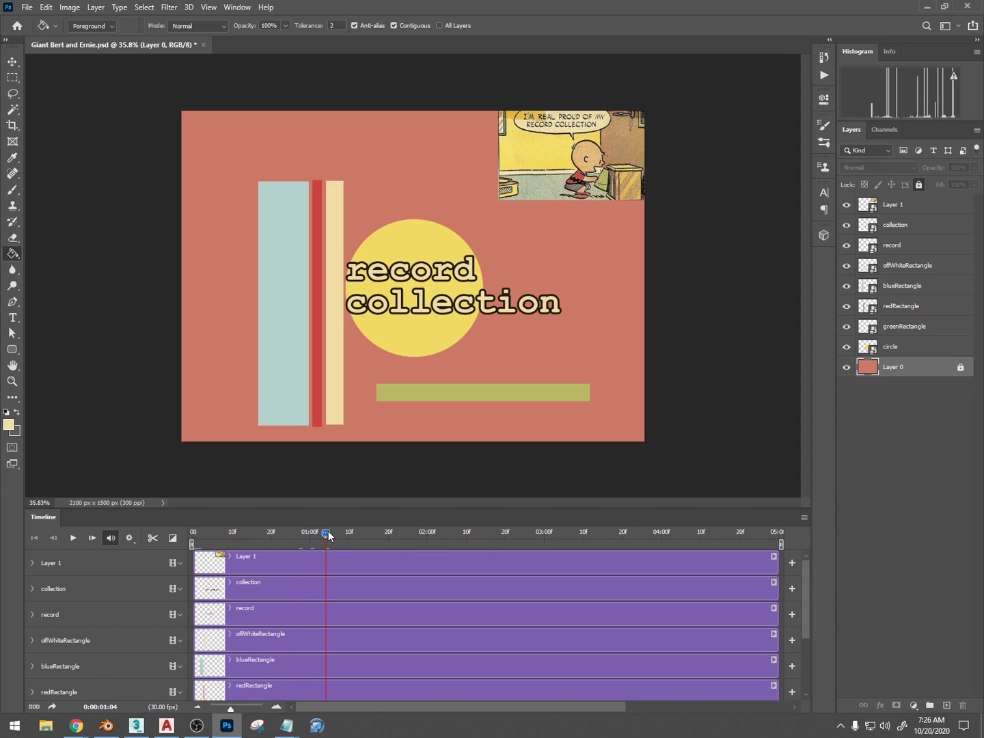
# Move the comic Layer 1 directly above Layer 0 and scale it to 390.53% so that it covers the whole canvas.
pyautogui.moveTo(940, 214); pyautogui.dragTo(926, 350)
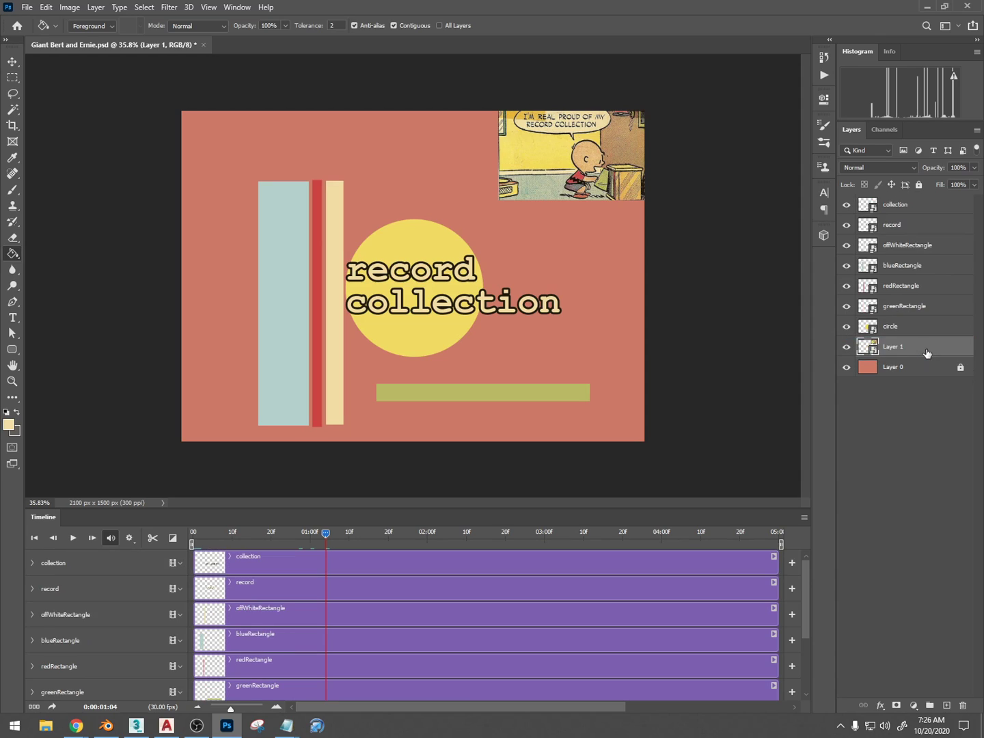
pyautogui.hotkey('ctrl', 't')
pyautogui.moveTo(598, 169); pyautogui.dragTo(575, 371)
pyautogui.moveTo(484, 318); pyautogui.dragTo(180, 161)
pyautogui.moveTo(557, 225); pyautogui.dragTo(544, 230)
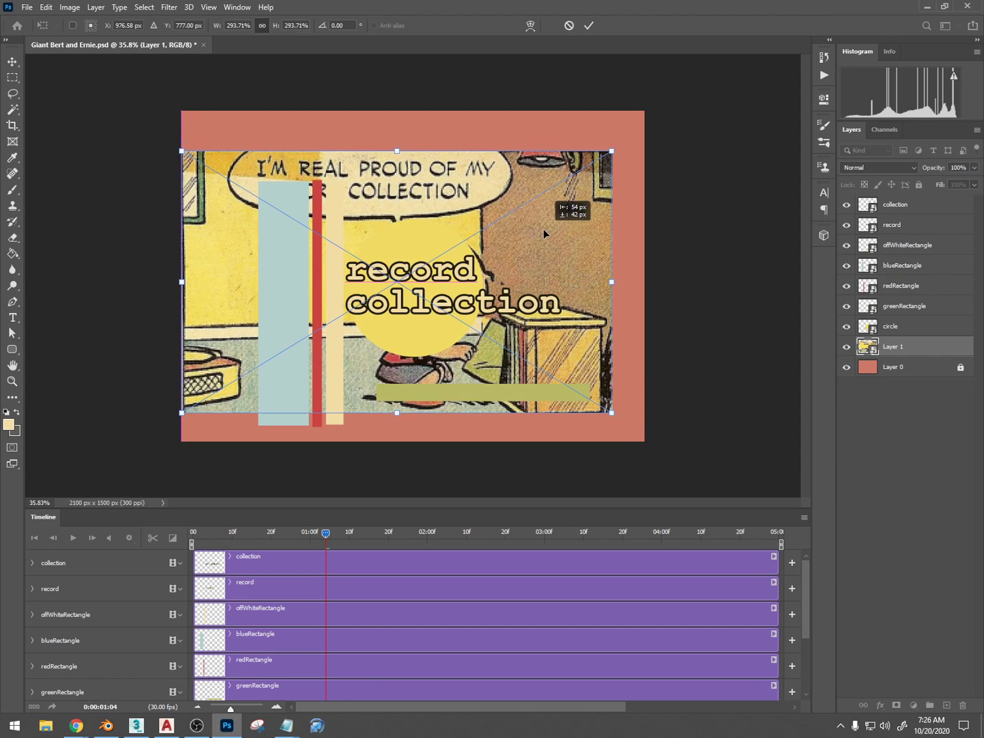
pyautogui.moveTo(612, 145); pyautogui.dragTo(690, 99)
pyautogui.moveTo(651, 417); pyautogui.dragTo(711, 451)
pyautogui.moveTo(414, 443); pyautogui.dragTo(171, 449)
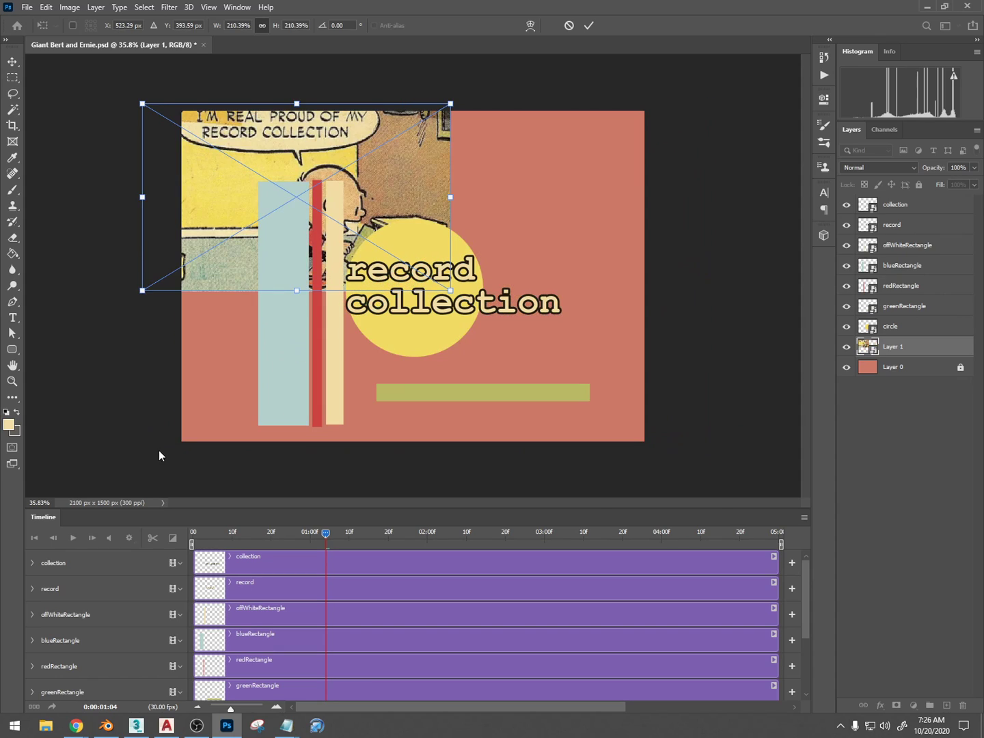
pyautogui.moveTo(451, 291); pyautogui.dragTo(702, 475)
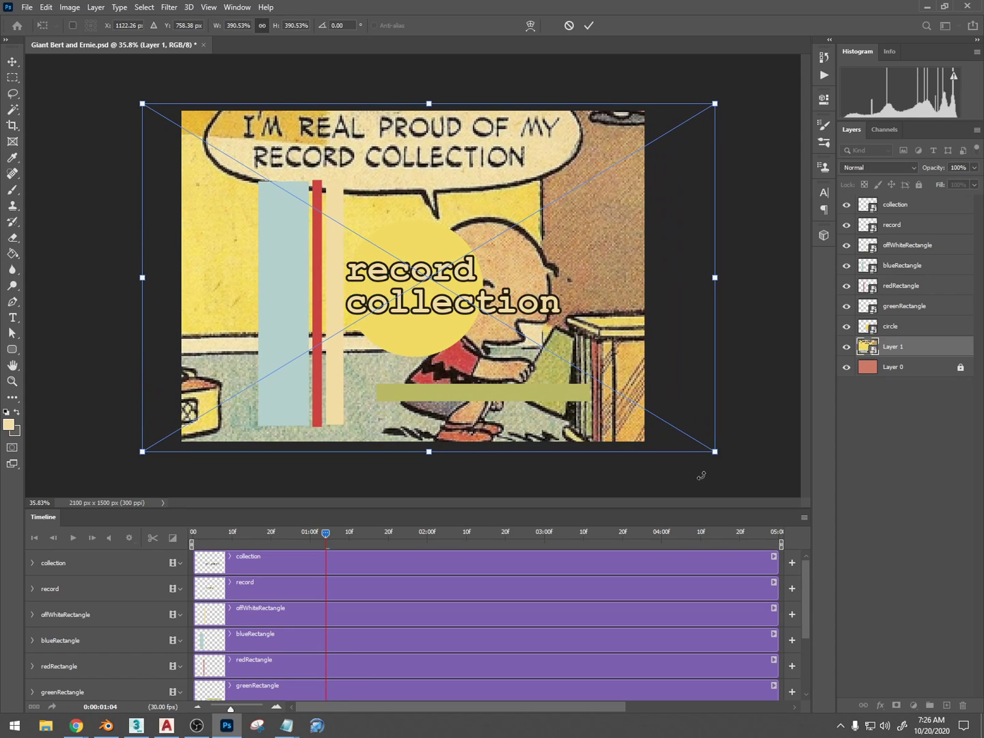
pyautogui.press('Return')
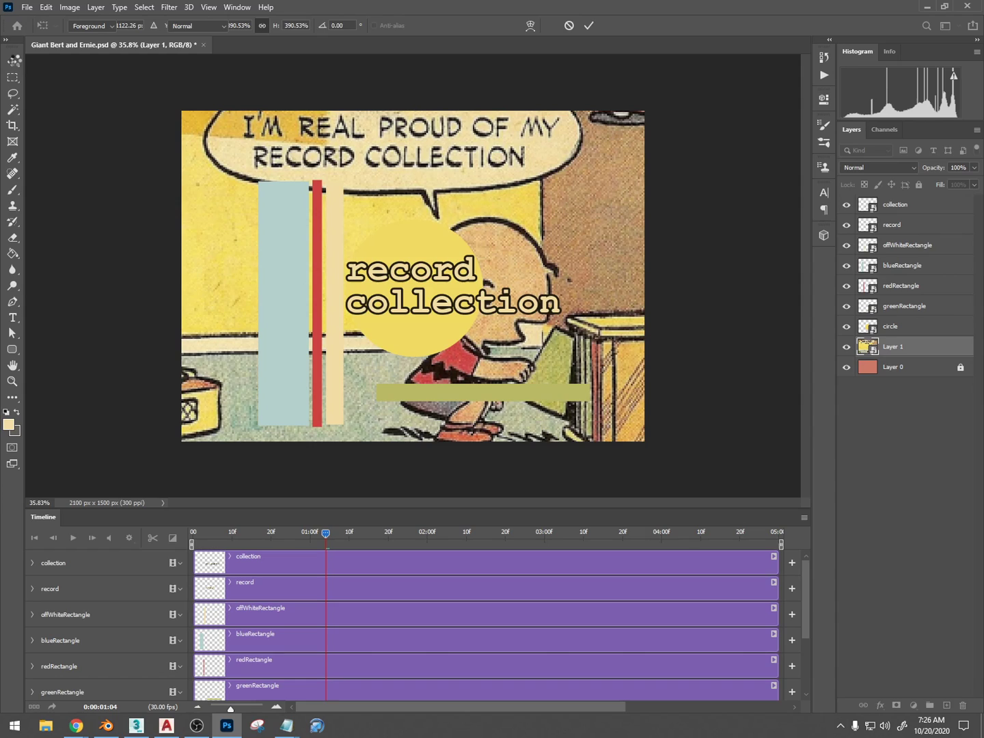
# Centre the comic Layer 1 horizontally and vertically on the canvas and set its opacity to 40%.
pyautogui.click(13, 61)
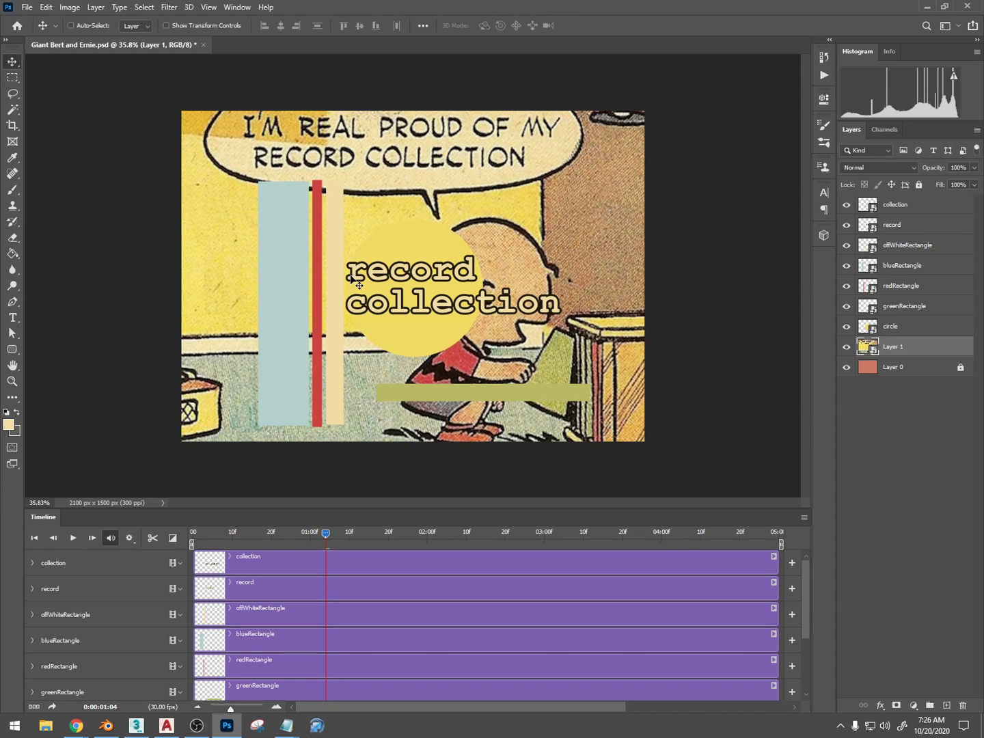
pyautogui.hotkey('ctrl', 'a')
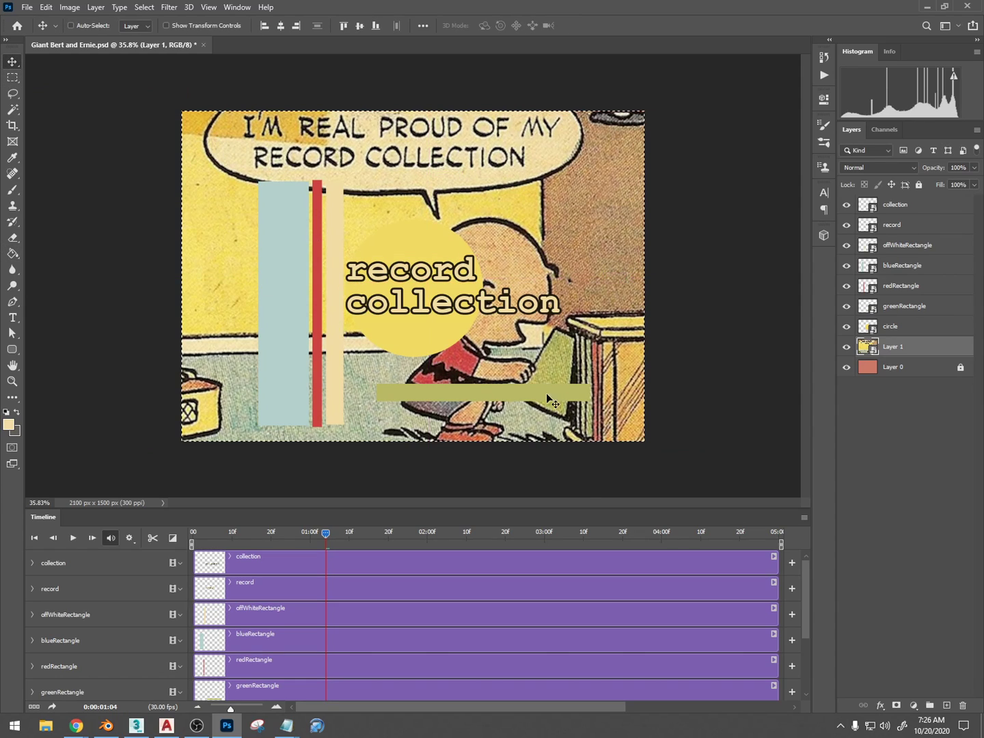
pyautogui.click(280, 25)
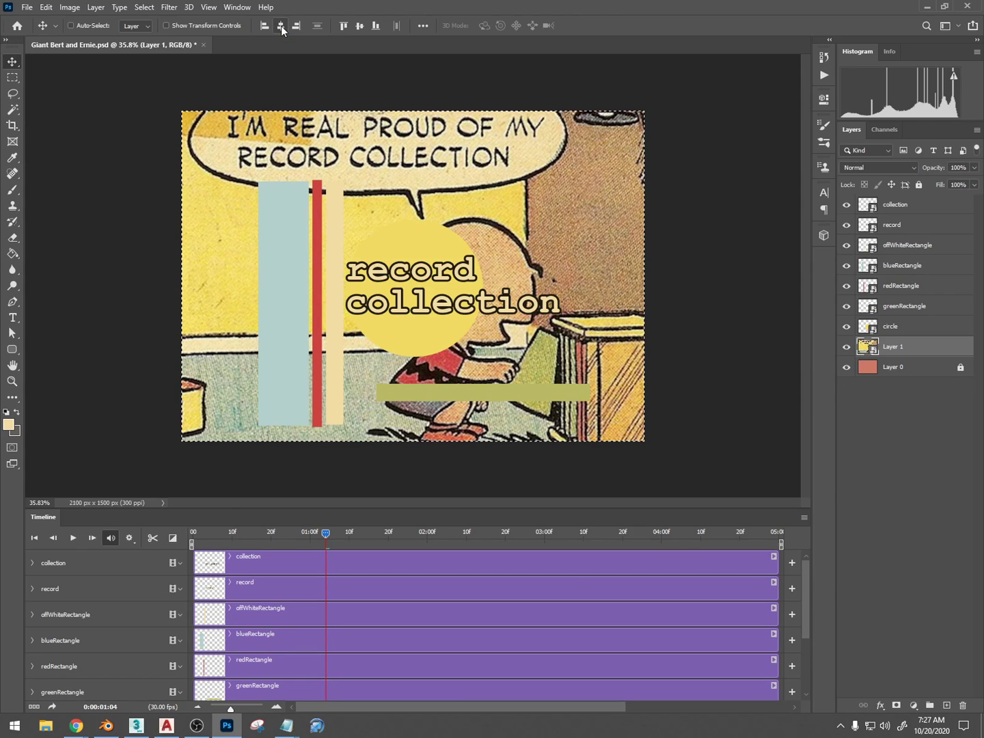
pyautogui.click(361, 26)
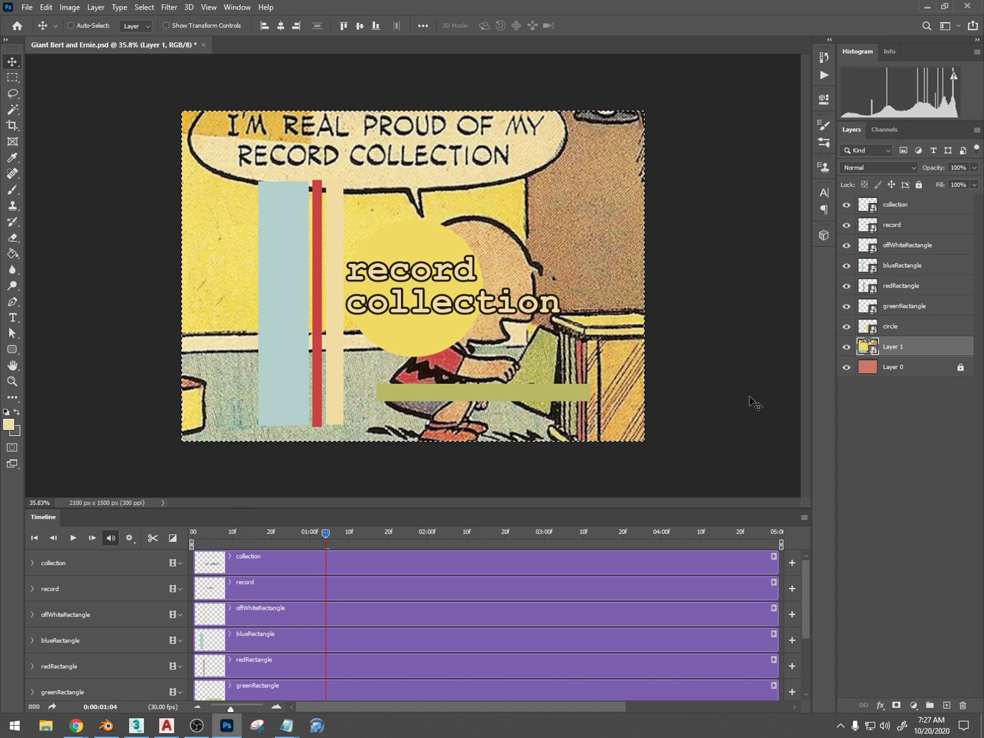
pyautogui.hotkey('ctrl', 'd')
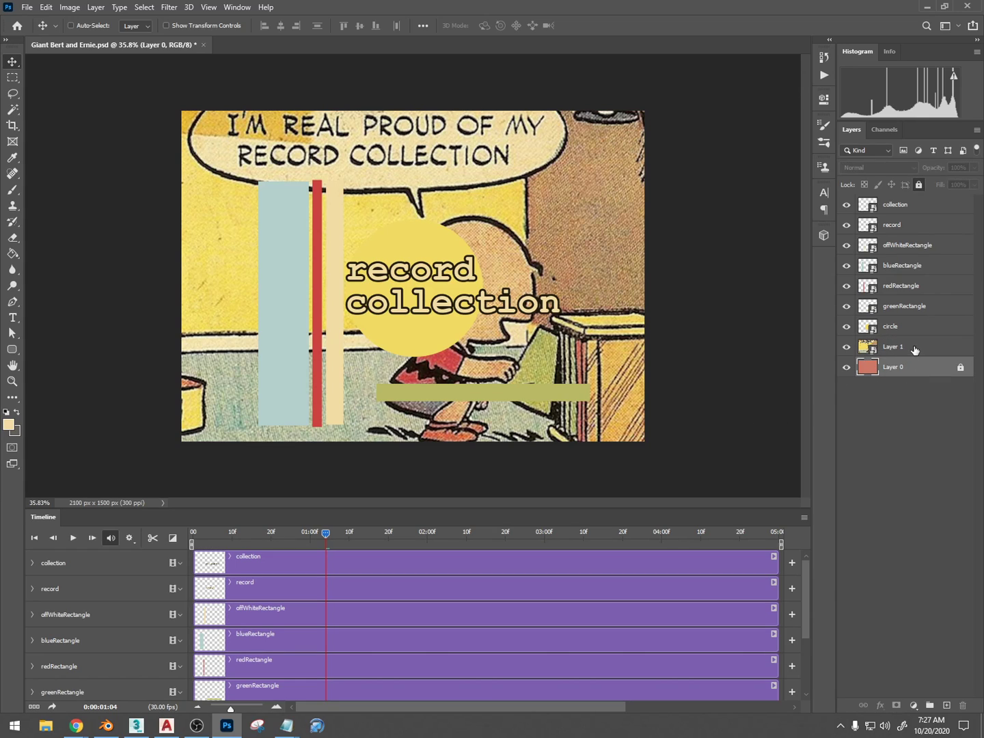
pyautogui.moveTo(937, 172); pyautogui.dragTo(897, 175)
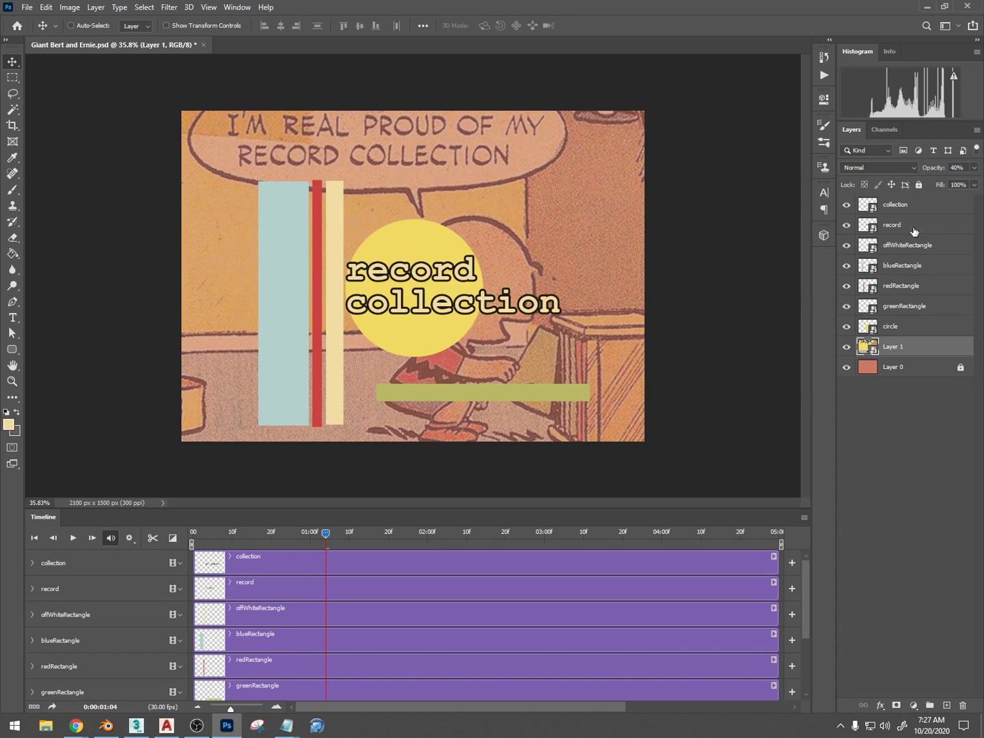
# Place the circle layer directly below record, and move the off-white, blue and red rectangles together behind it, centred at X 862 px, Y 863.5 px.
pyautogui.click(918, 328)
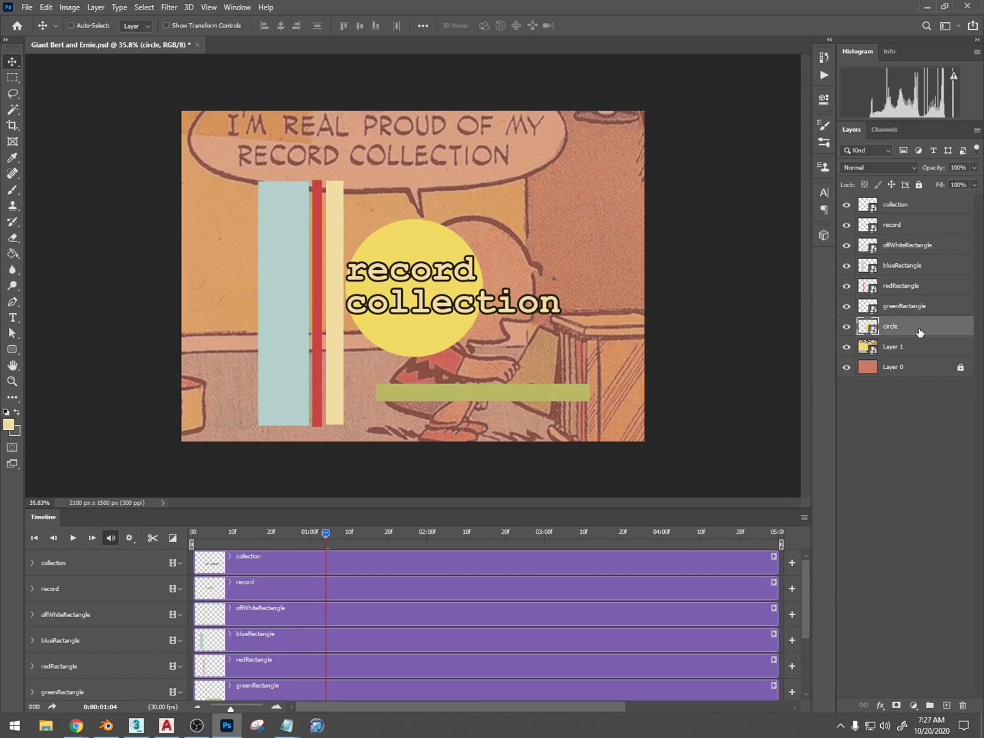
pyautogui.moveTo(920, 333); pyautogui.dragTo(921, 242)
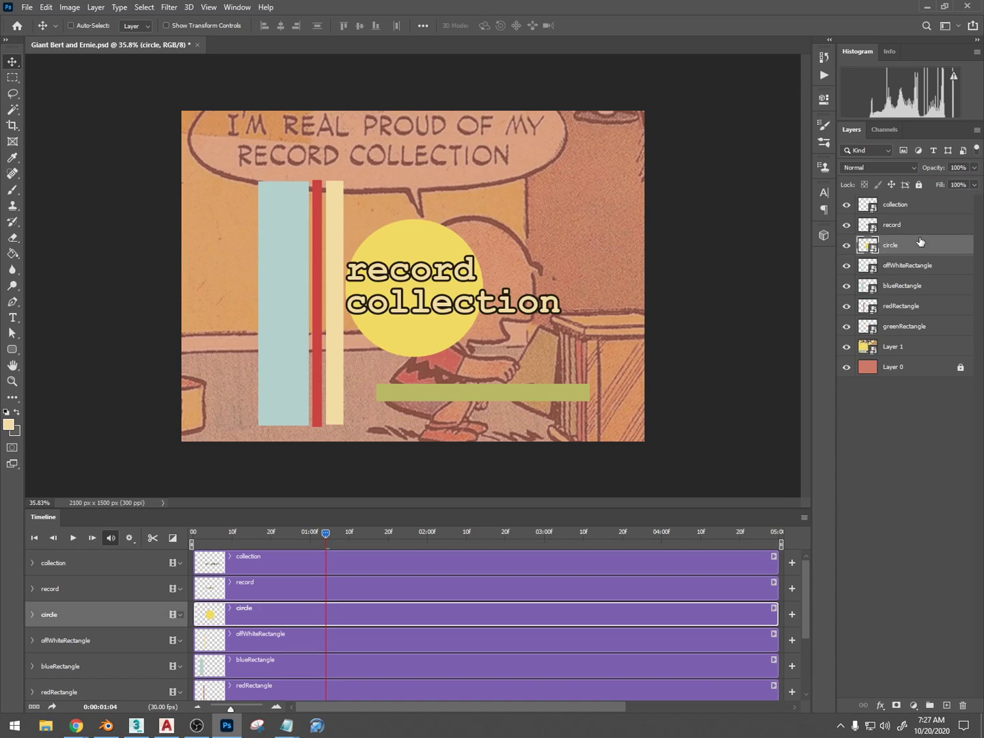
pyautogui.click(938, 268)
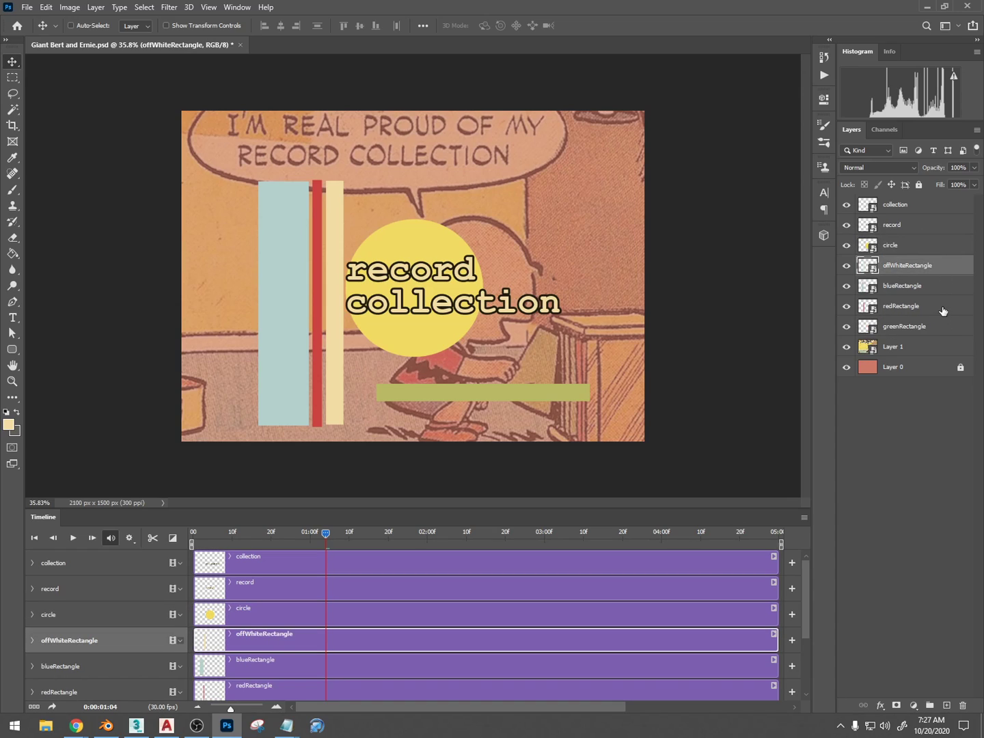
pyautogui.keyDown('shift'); pyautogui.click(943, 307); pyautogui.keyUp('shift')
pyautogui.hotkey('ctrl', 't')
pyautogui.moveTo(314, 268); pyautogui.dragTo(386, 252)
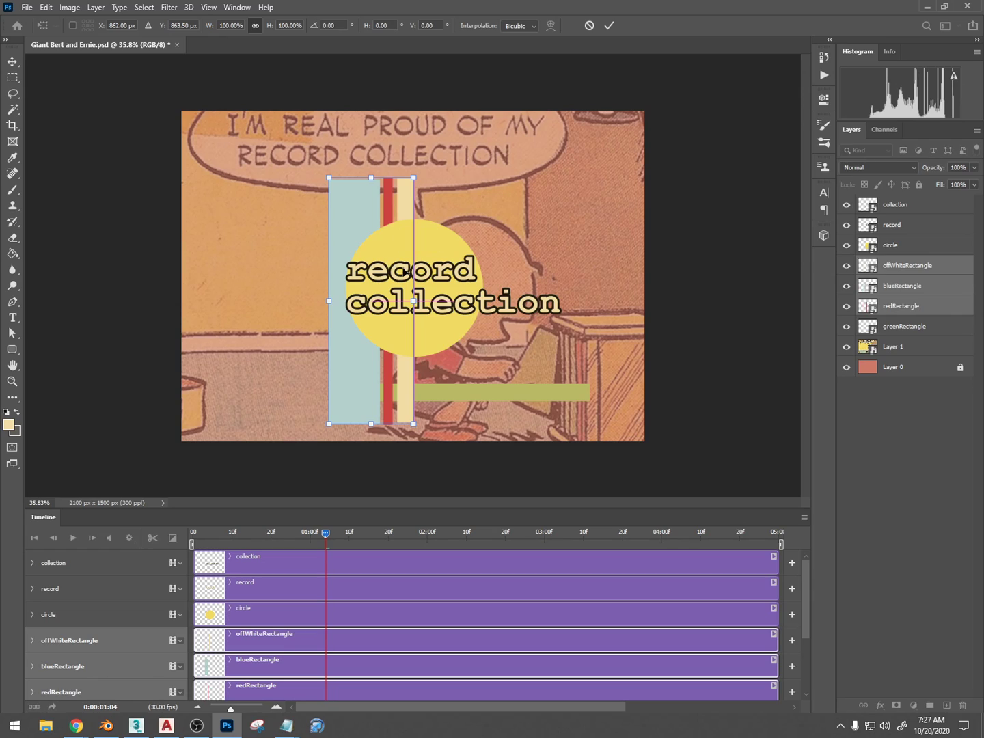
pyautogui.press('Return')
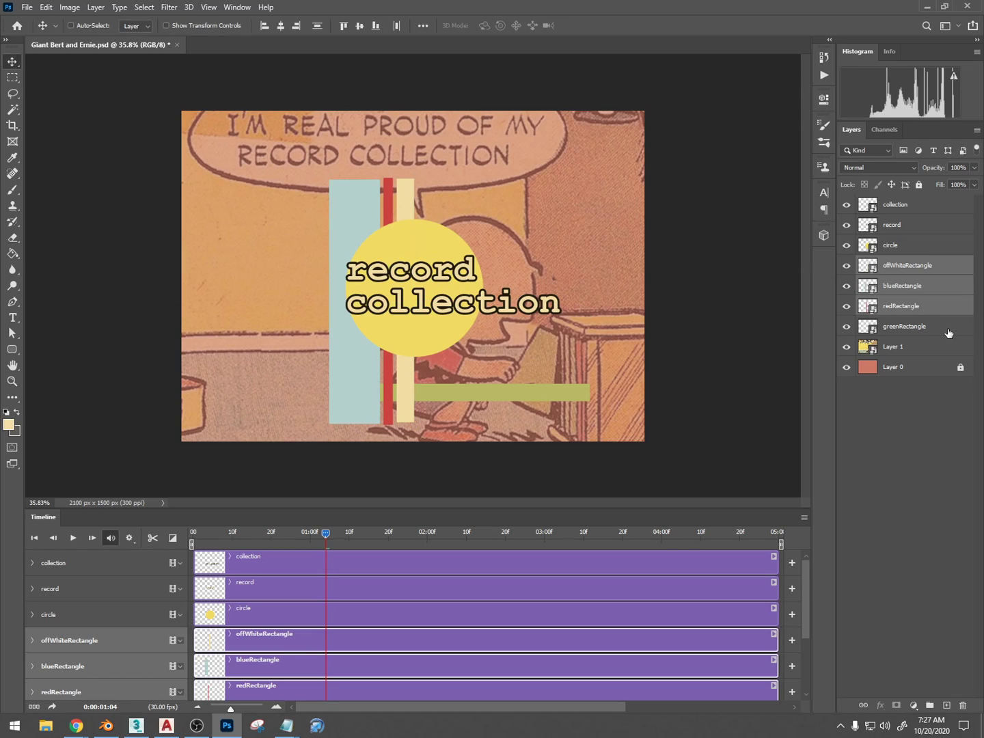
# Move the greenRectangle layer directly above blueRectangle and stretch the green bar leftwards to 141.78% width across the vertical bars.
pyautogui.moveTo(949, 329); pyautogui.dragTo(946, 295)
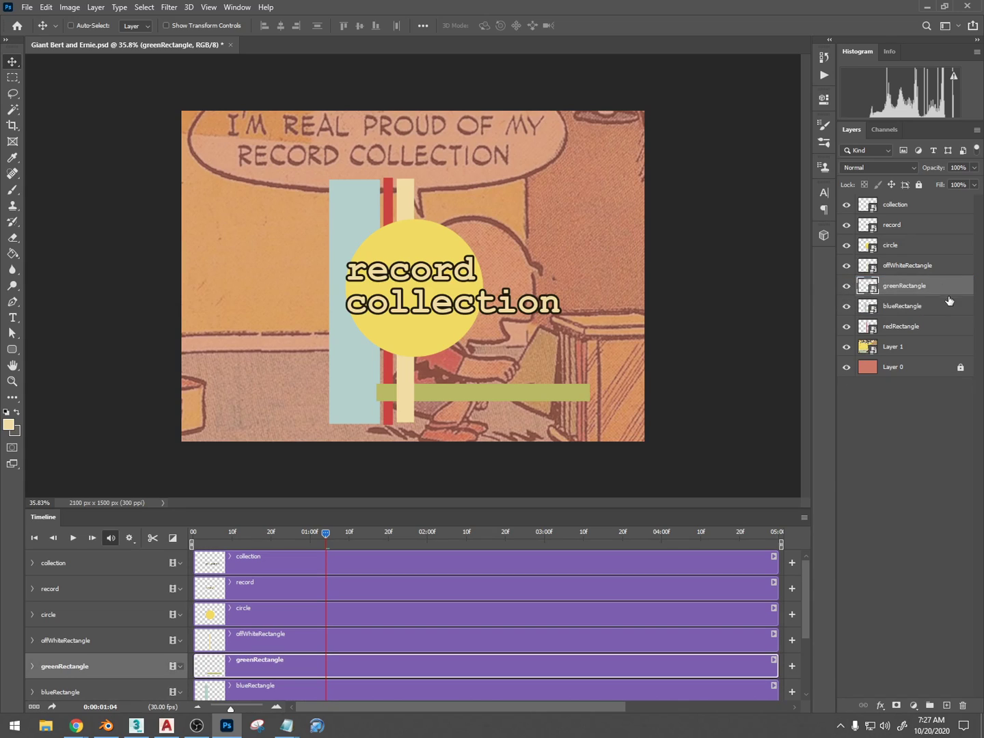
pyautogui.hotkey('ctrl', 't')
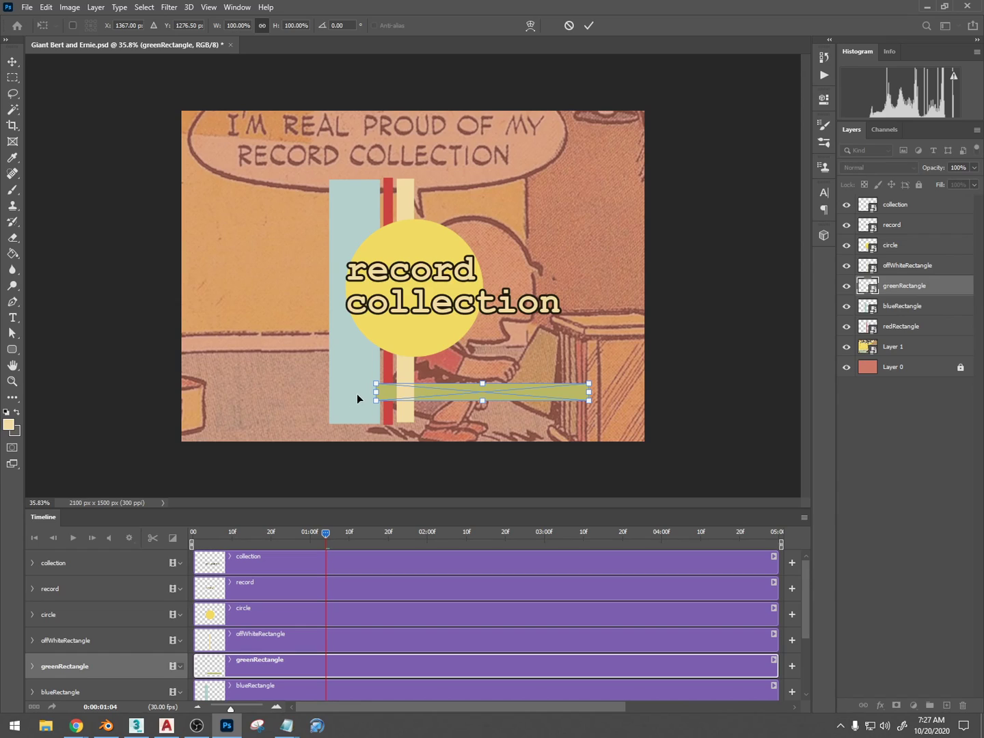
pyautogui.moveTo(376, 391); pyautogui.dragTo(286, 388)
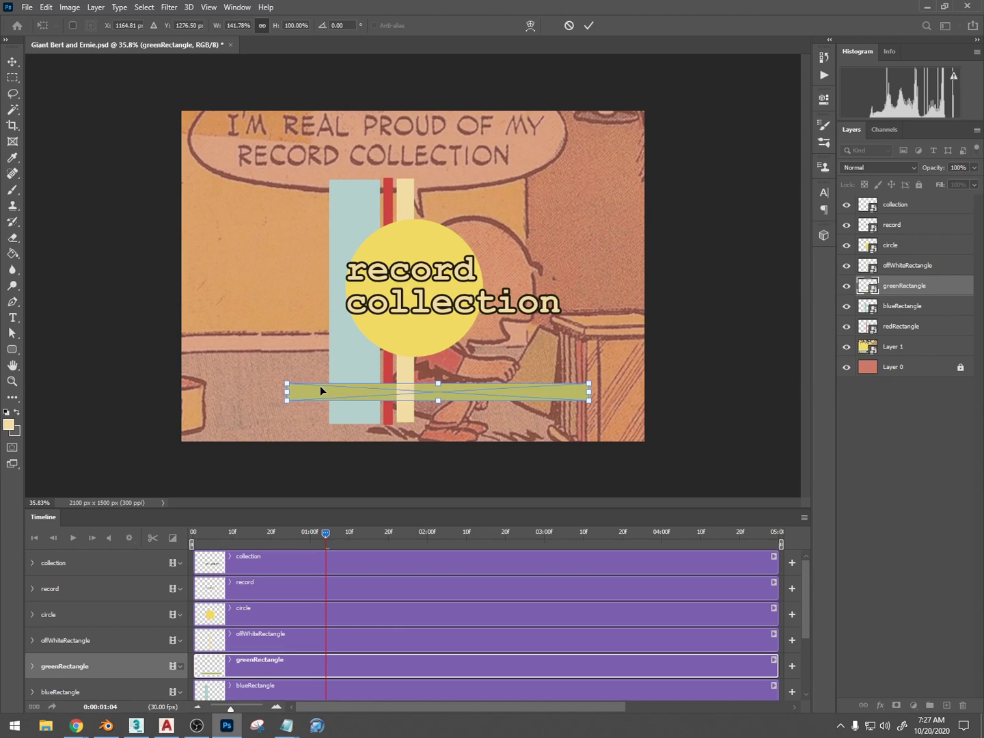
pyautogui.press('Return')
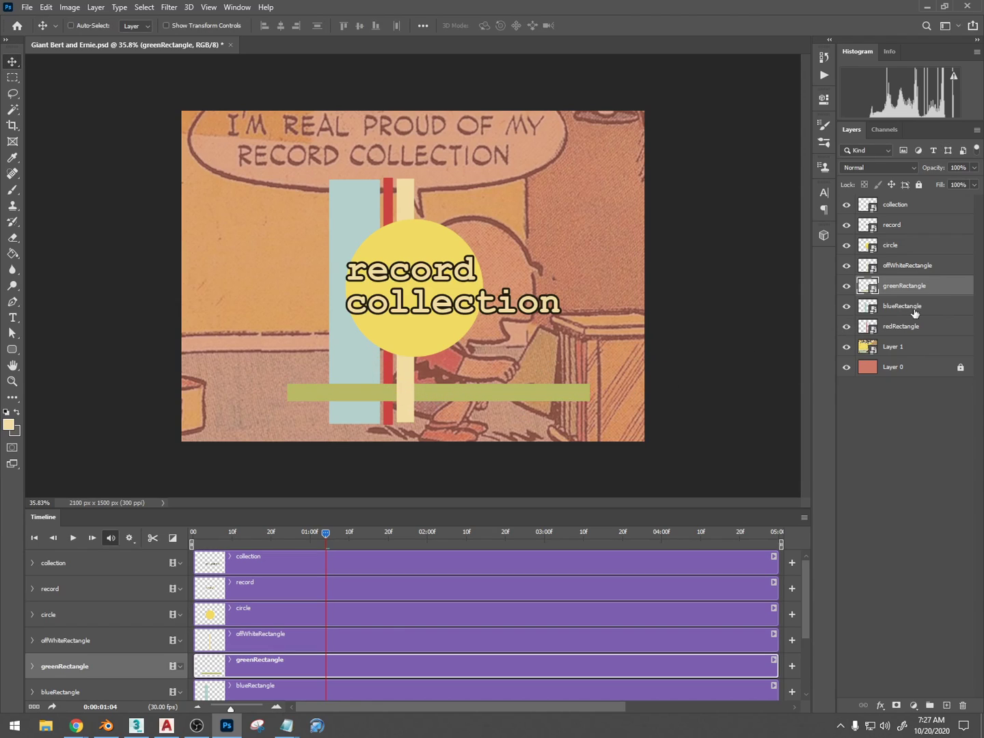
# Order the rectangle layers red, green, off-white and blue below circle, and move the timeline playhead to 0:00:01:00.
pyautogui.moveTo(938, 328)
pyautogui.mouseDown()
pyautogui.moveTo(944, 265)
pyautogui.moveTo(941, 315)
pyautogui.mouseUp()
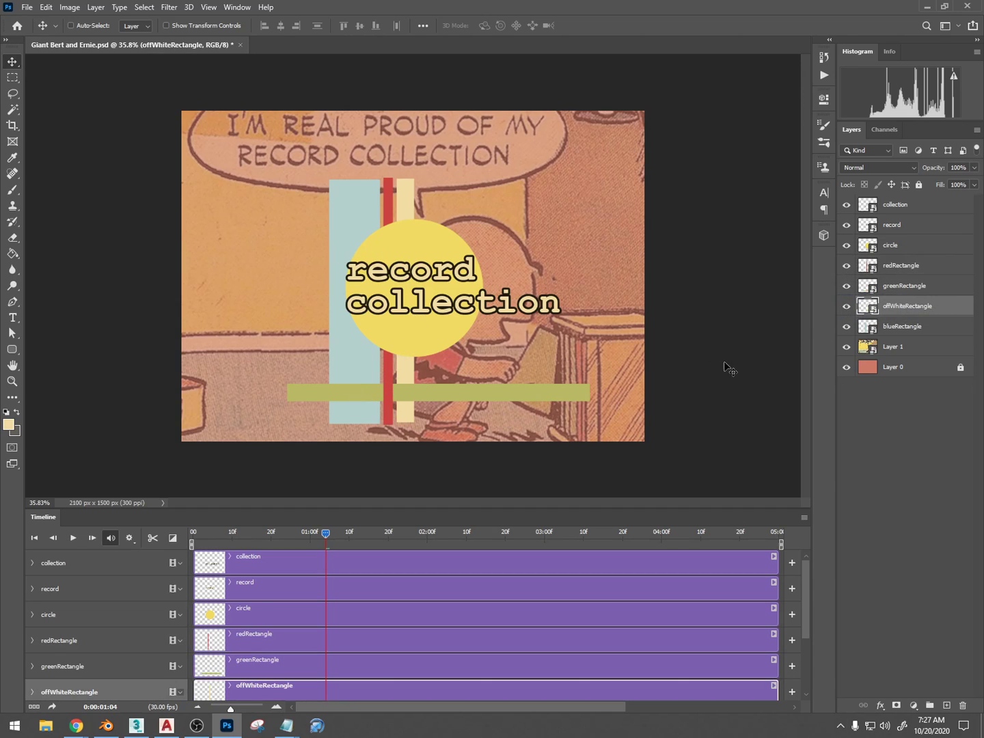
pyautogui.moveTo(325, 537)
pyautogui.mouseDown()
pyautogui.moveTo(210, 540)
pyautogui.moveTo(612, 531)
pyautogui.moveTo(760, 547)
pyautogui.moveTo(630, 568)
pyautogui.moveTo(483, 565)
pyautogui.moveTo(437, 558)
pyautogui.moveTo(560, 541)
pyautogui.moveTo(391, 549)
pyautogui.moveTo(332, 547)
pyautogui.moveTo(420, 539)
pyautogui.moveTo(311, 533)
pyautogui.mouseUp()
pyautogui.moveTo(183, 510); pyautogui.dragTo(195, 405)
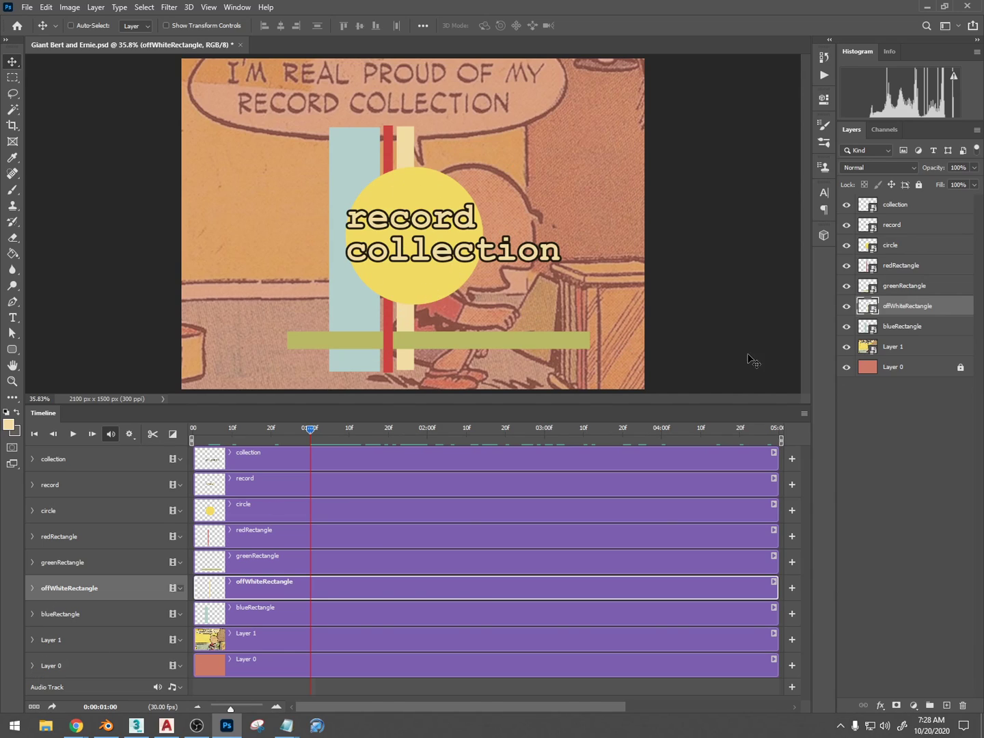
# Scale the yellow circle layer proportionally to 75%.
pyautogui.click(914, 248)
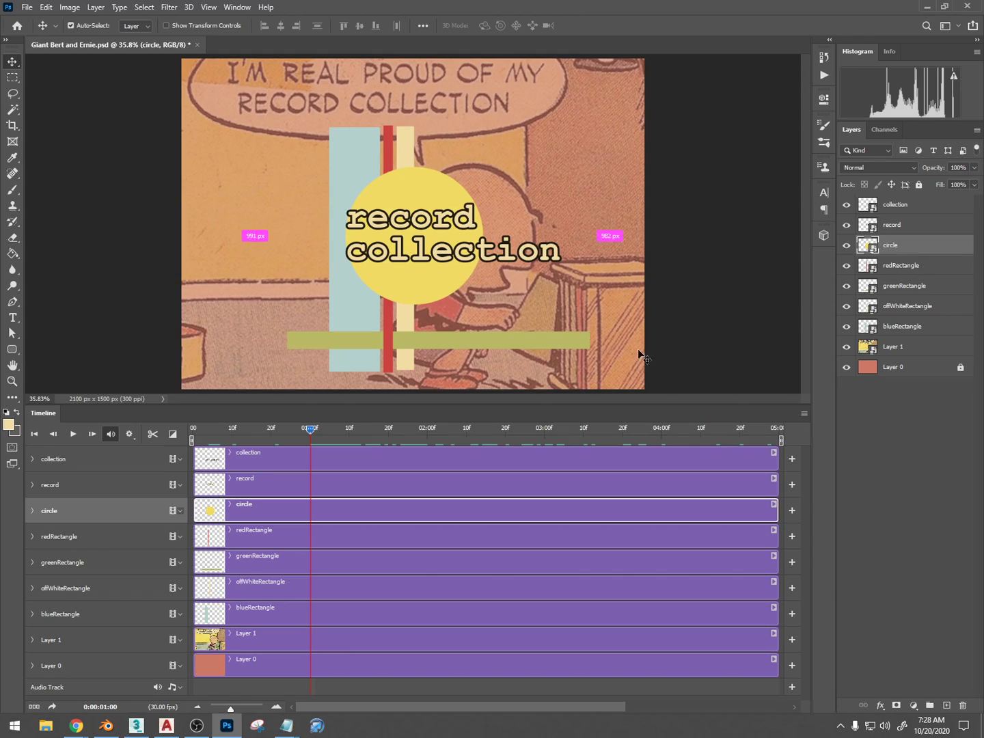
pyautogui.hotkey('ctrl', 't')
pyautogui.moveTo(277, 28)
pyautogui.mouseDown()
pyautogui.moveTo(319, 28)
pyautogui.moveTo(263, 25)
pyautogui.mouseUp()
pyautogui.press('Return')
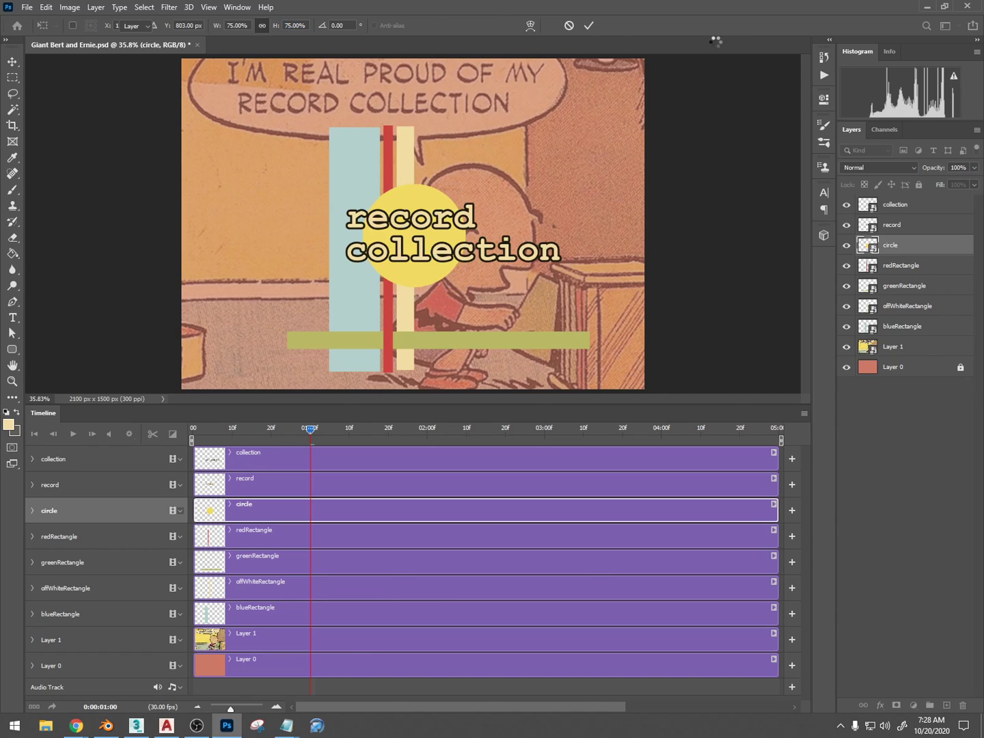
# Add a 29 px outside Stroke effect to the circle layer in golden yellow e7ba4d.
pyautogui.doubleClick(933, 246)
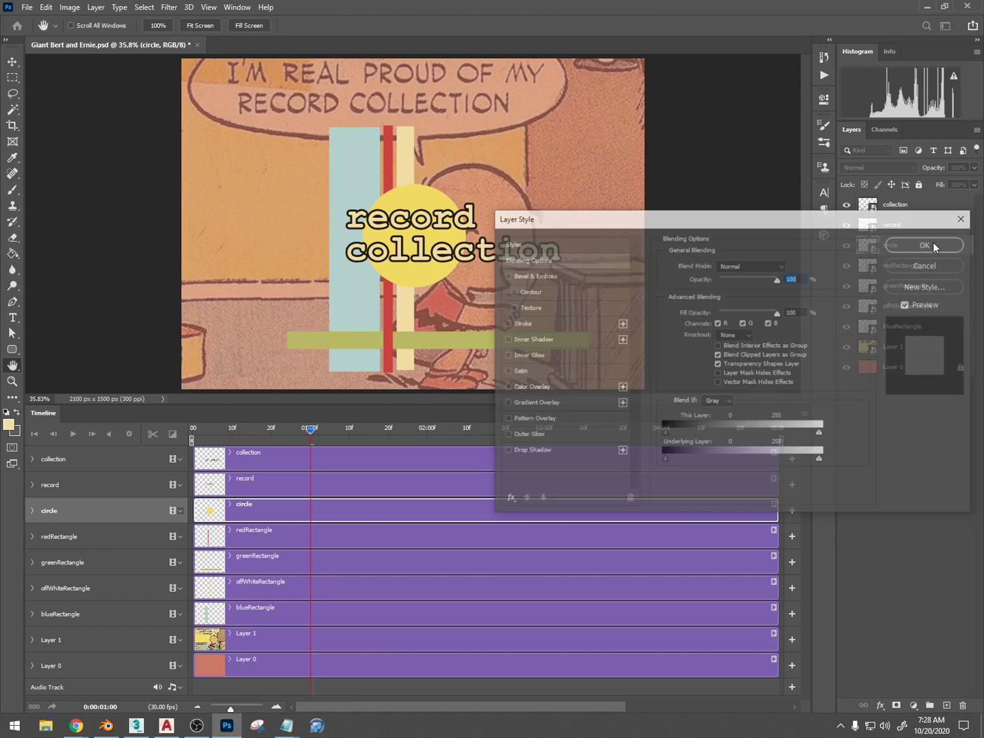
pyautogui.click(563, 326)
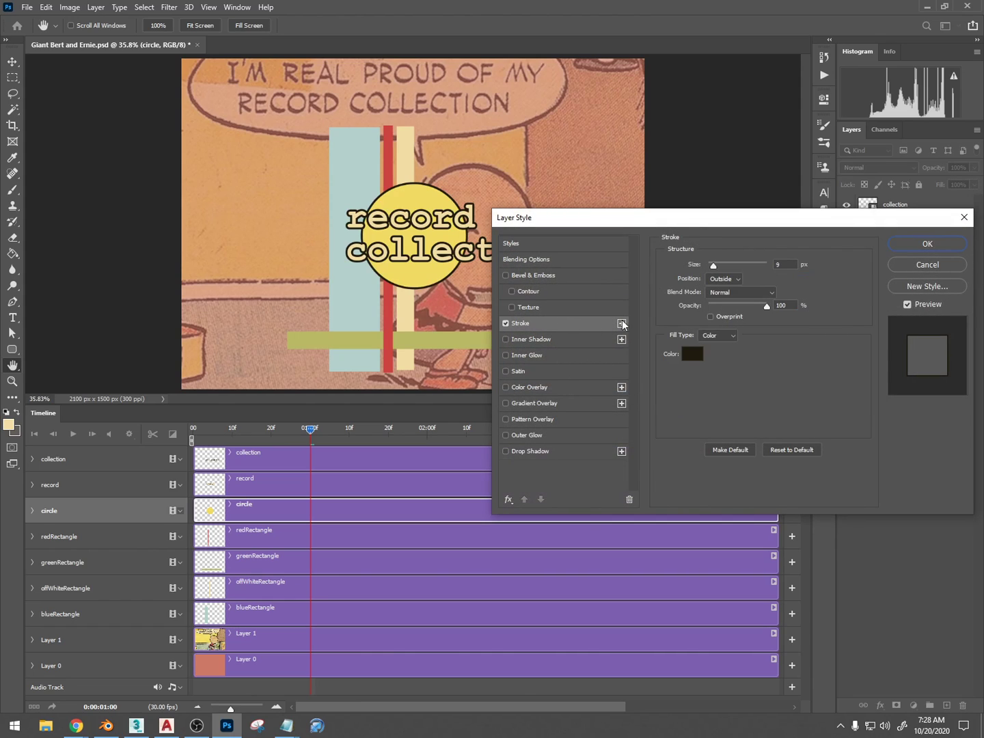
pyautogui.click(700, 350)
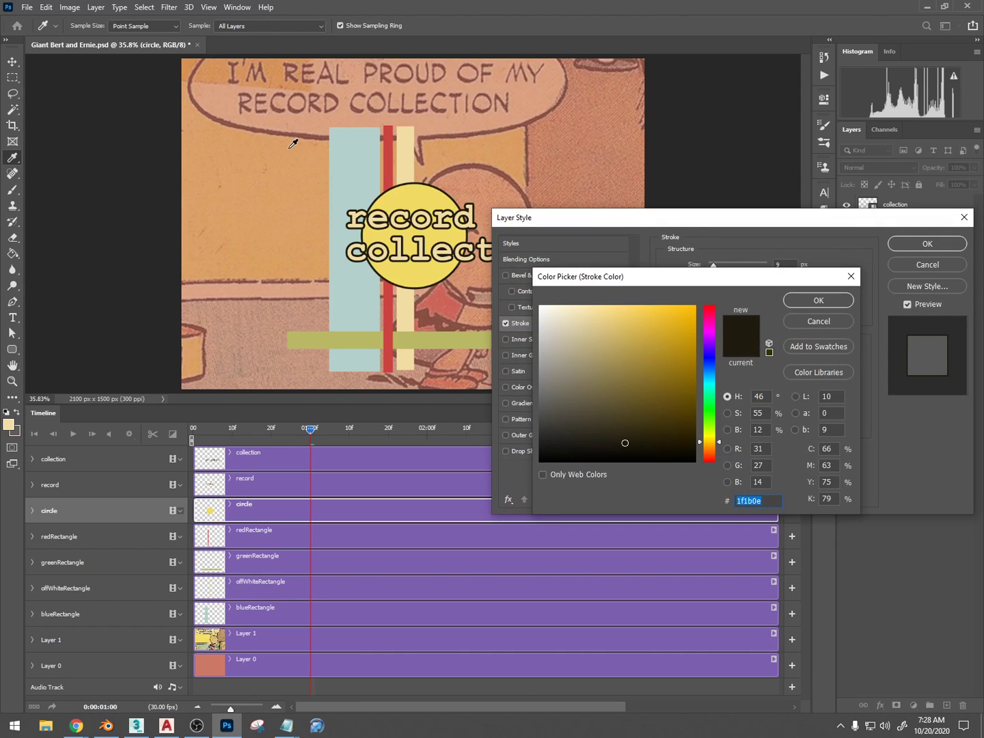
pyautogui.click(572, 156)
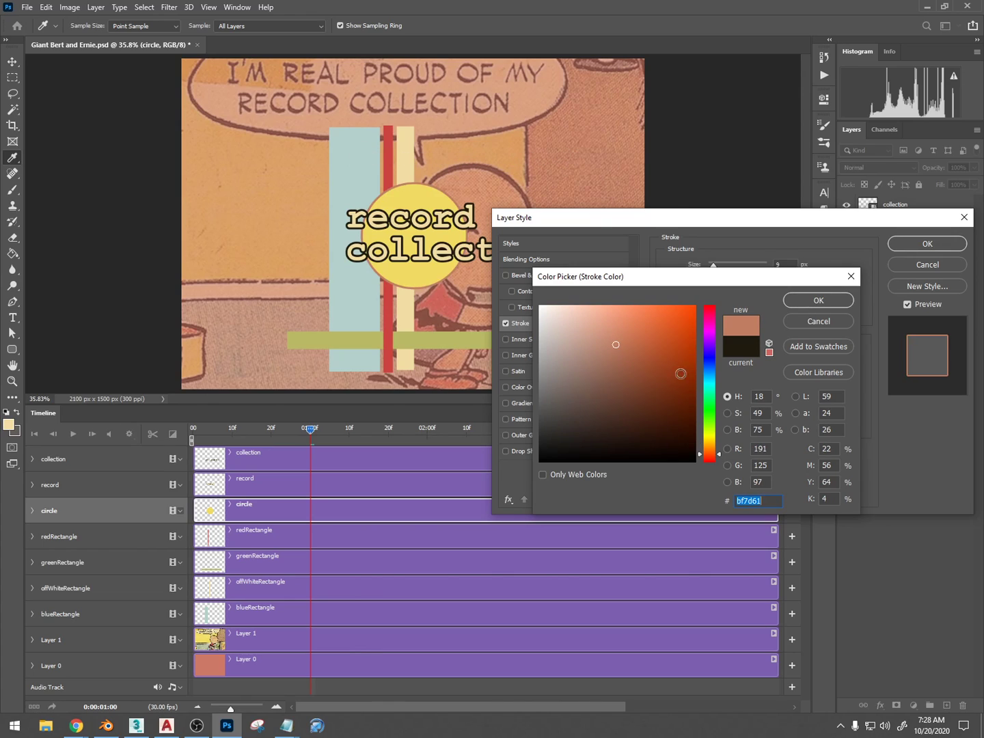
pyautogui.click(711, 444)
pyautogui.moveTo(636, 347); pyautogui.dragTo(643, 320)
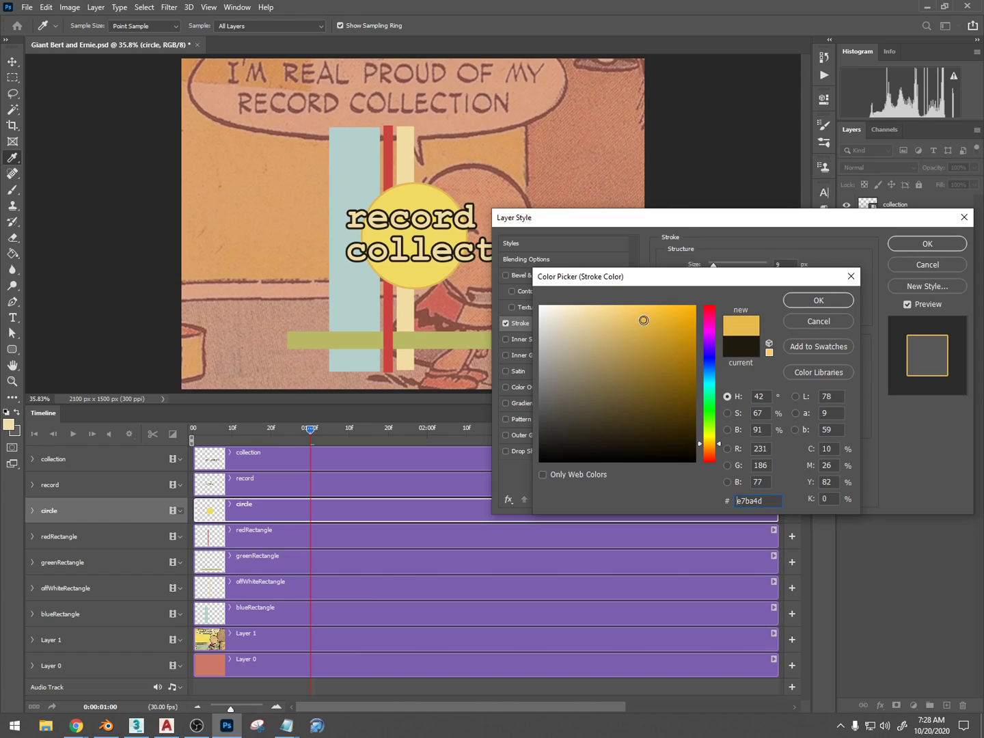
pyautogui.click(827, 300)
pyautogui.moveTo(713, 267); pyautogui.dragTo(719, 262)
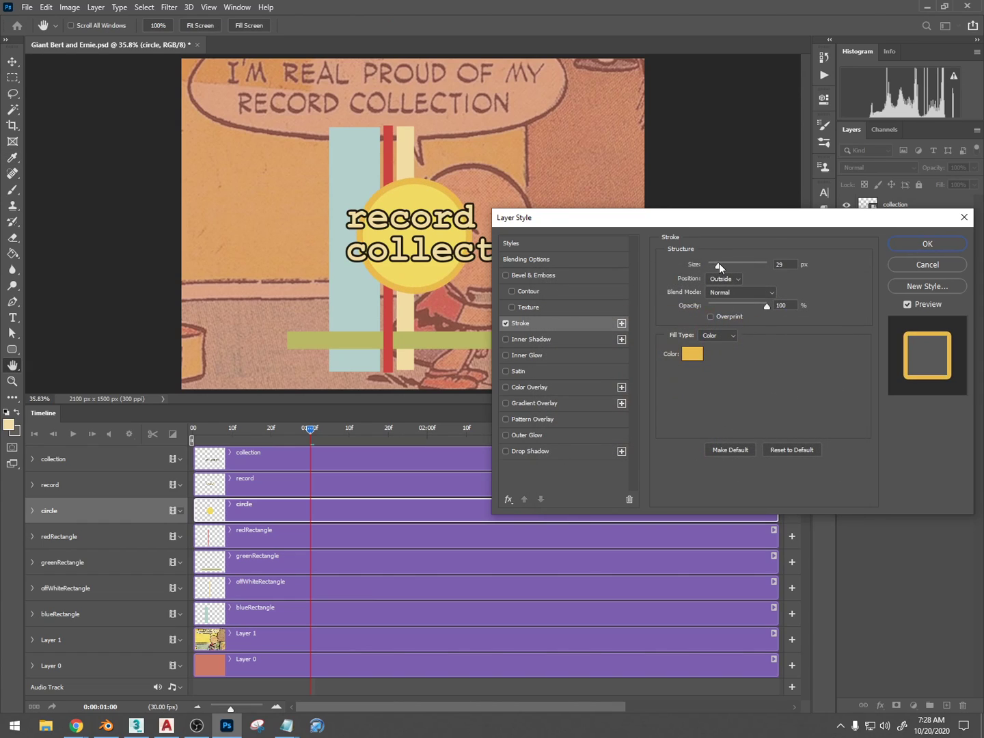
pyautogui.click(926, 244)
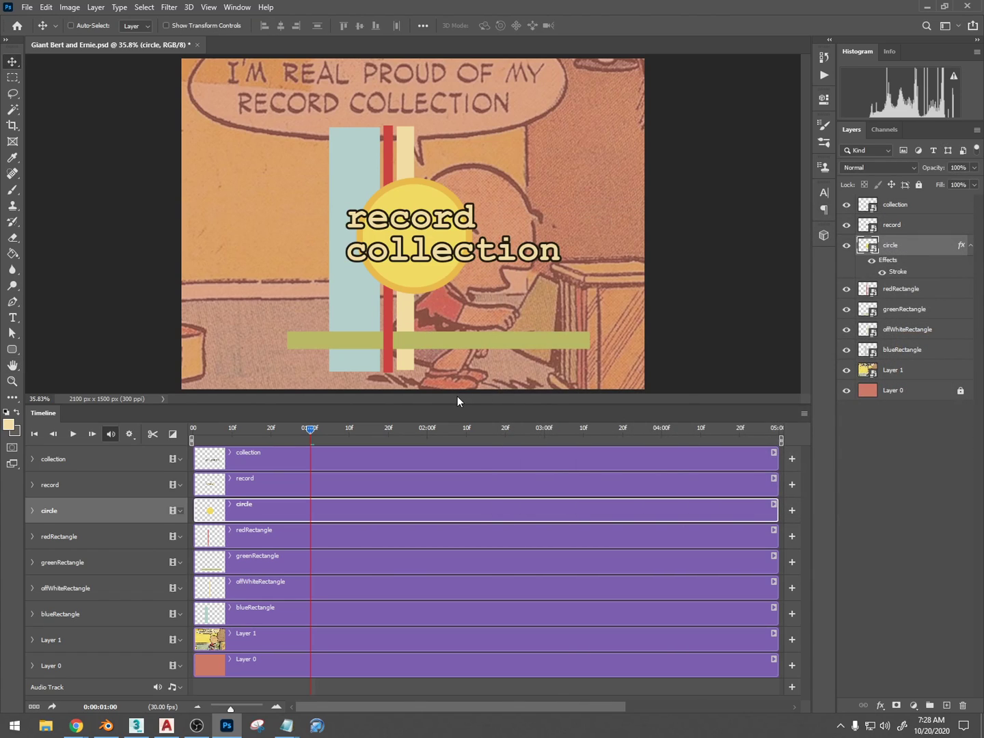
# Scale all seven text and shape layers from collection to blueRectangle together to 119% and centre them on the canvas.
pyautogui.click(951, 349)
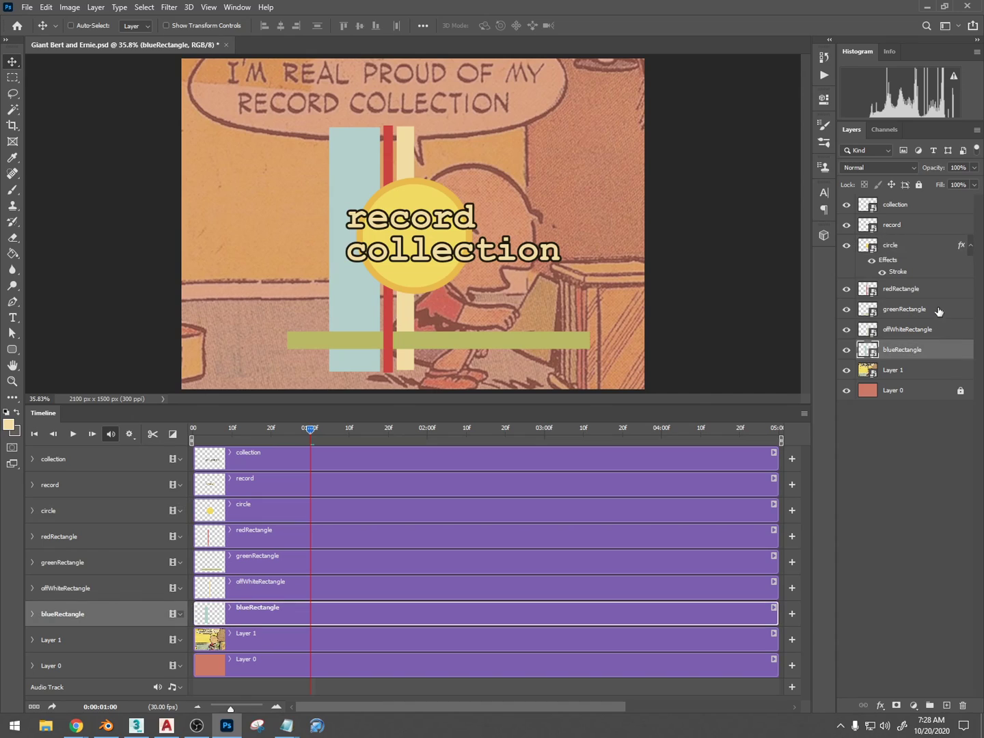
pyautogui.keyDown('shift'); pyautogui.click(930, 242); pyautogui.keyUp('shift')
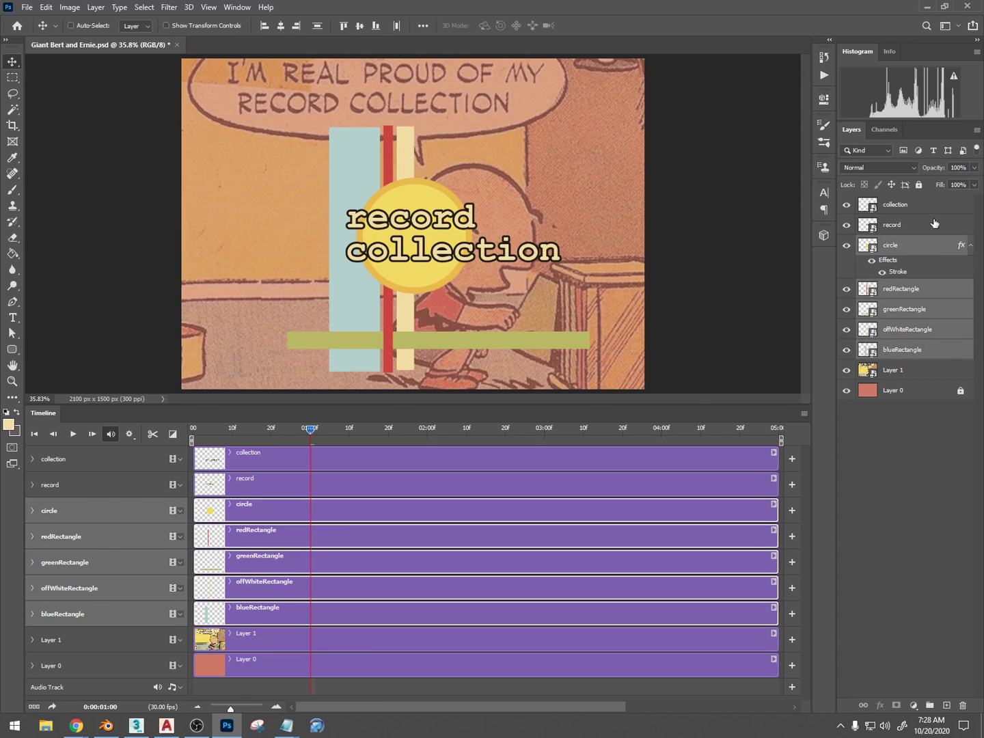
pyautogui.keyDown('shift'); pyautogui.click(935, 224); pyautogui.keyUp('shift')
pyautogui.keyDown('shift'); pyautogui.click(933, 208); pyautogui.keyUp('shift')
pyautogui.hotkey('ctrl', 't')
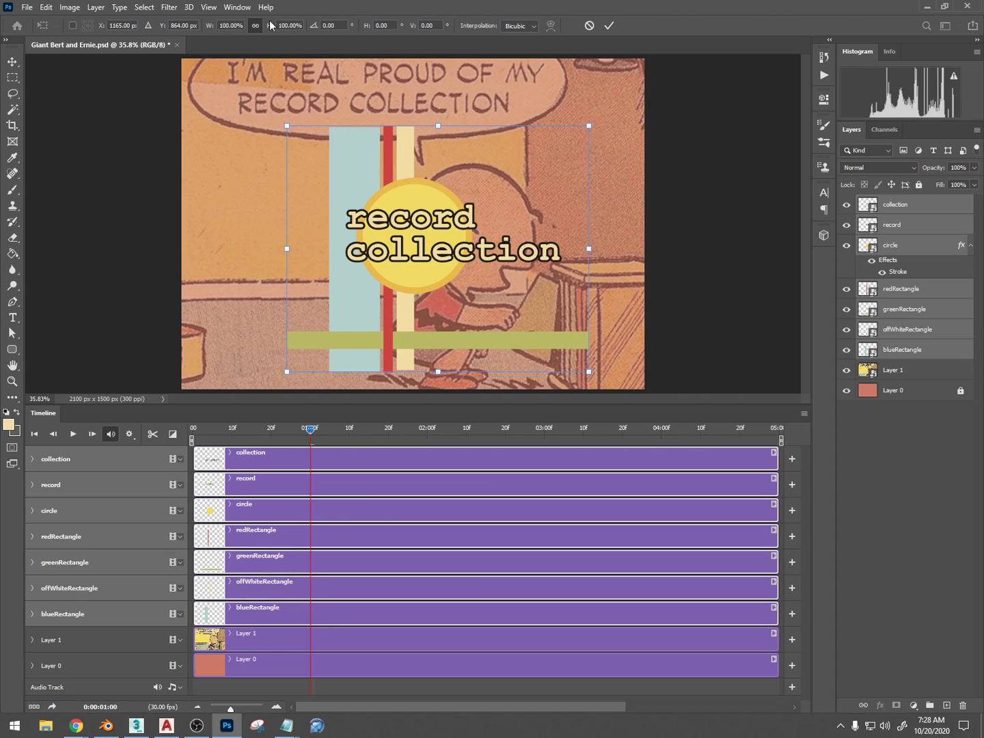
pyautogui.moveTo(268, 27); pyautogui.dragTo(279, 28)
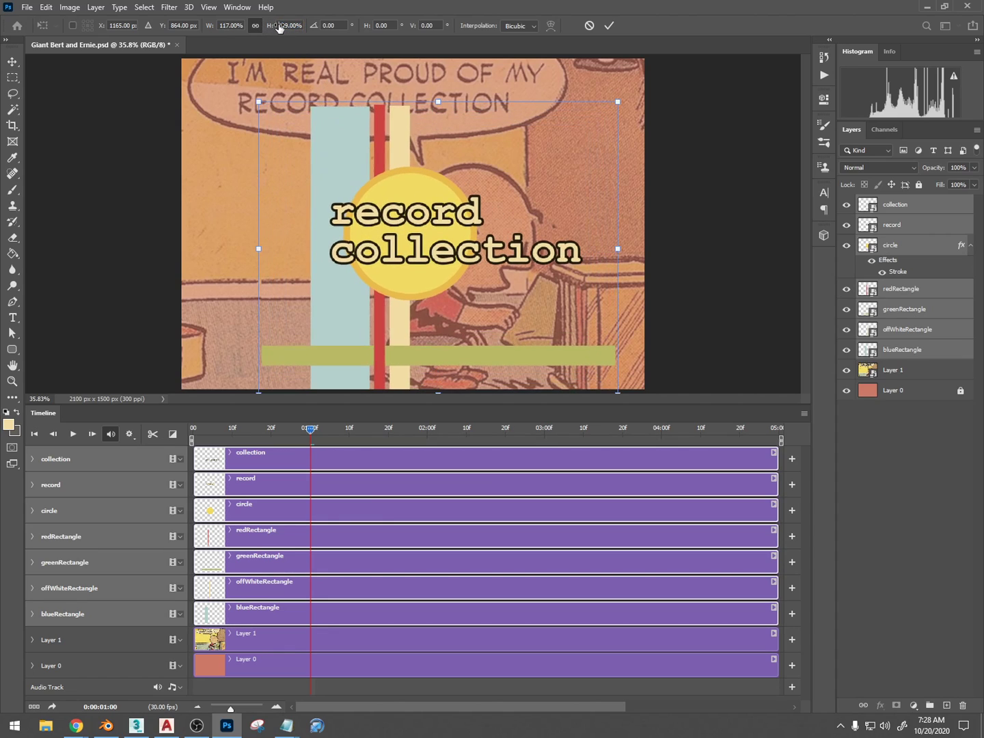
pyautogui.moveTo(417, 194); pyautogui.dragTo(391, 169)
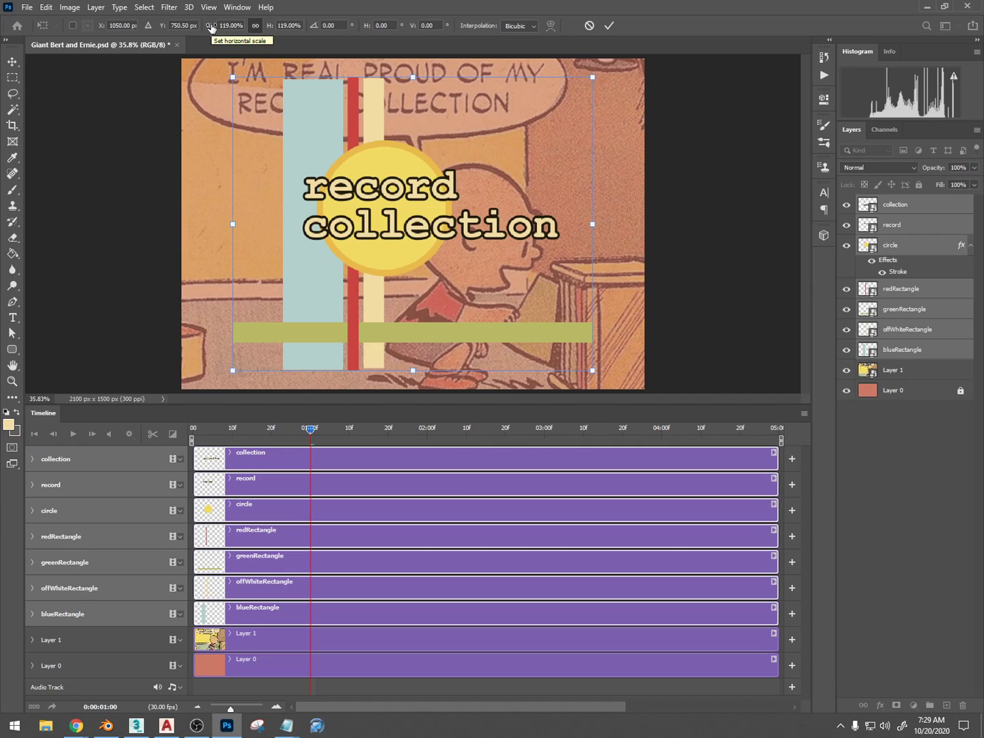
pyautogui.press('Return')
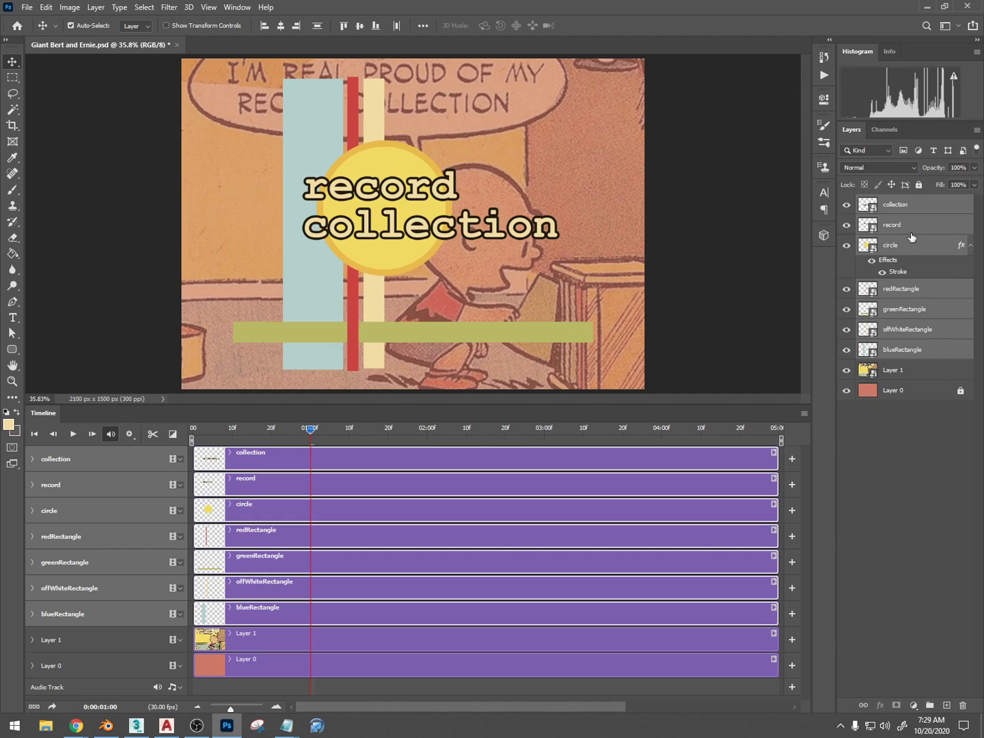
# Group the seven selected text and shape layers.
pyautogui.hotkey('ctrl', 'g')
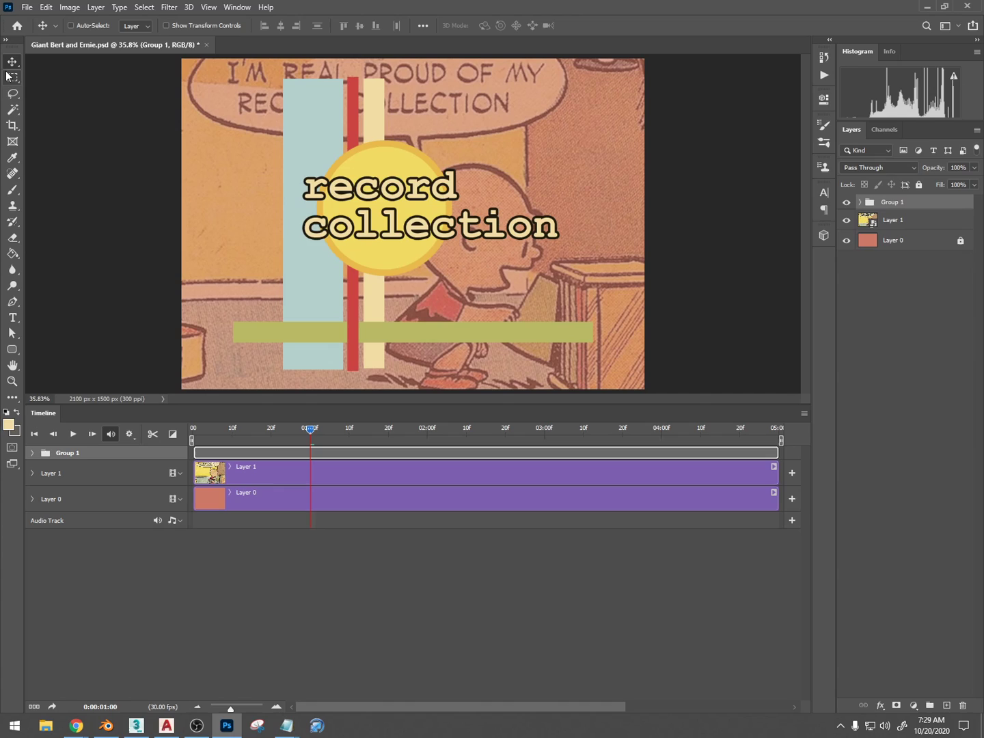
pyautogui.hotkey('ctrl', 'a')
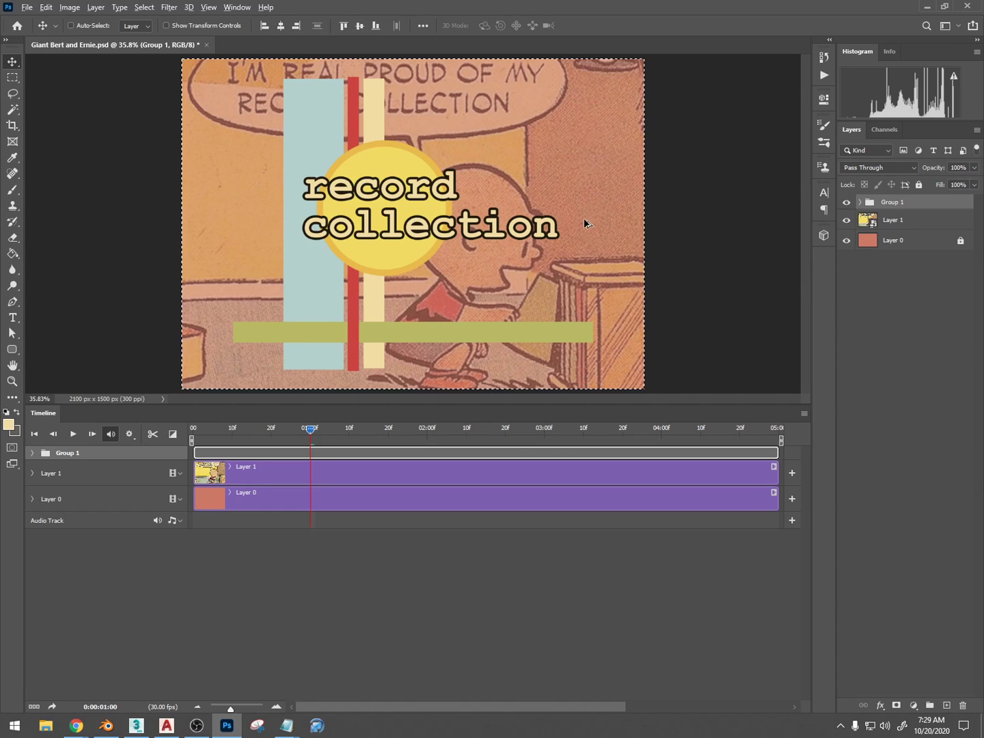
pyautogui.scroll(-1, 585, 220)
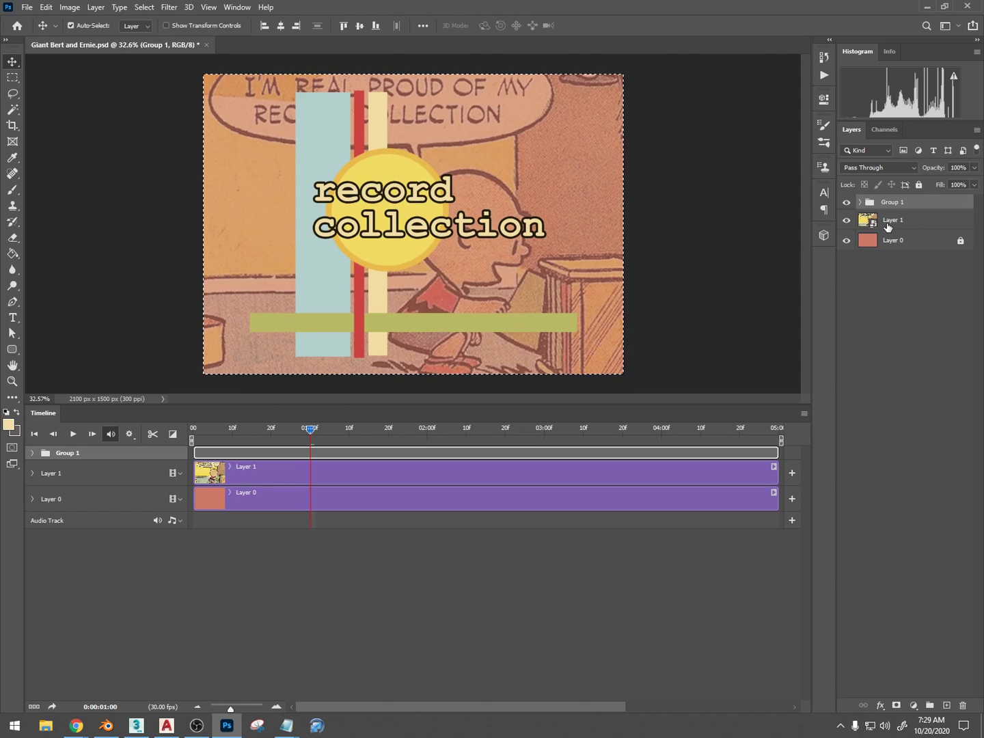
pyautogui.hotkey('ctrl', 'd')
# Scale the group of text and shapes proportionally to 129%, and ungroup its layers.
pyautogui.hotkey('ctrl', 't')
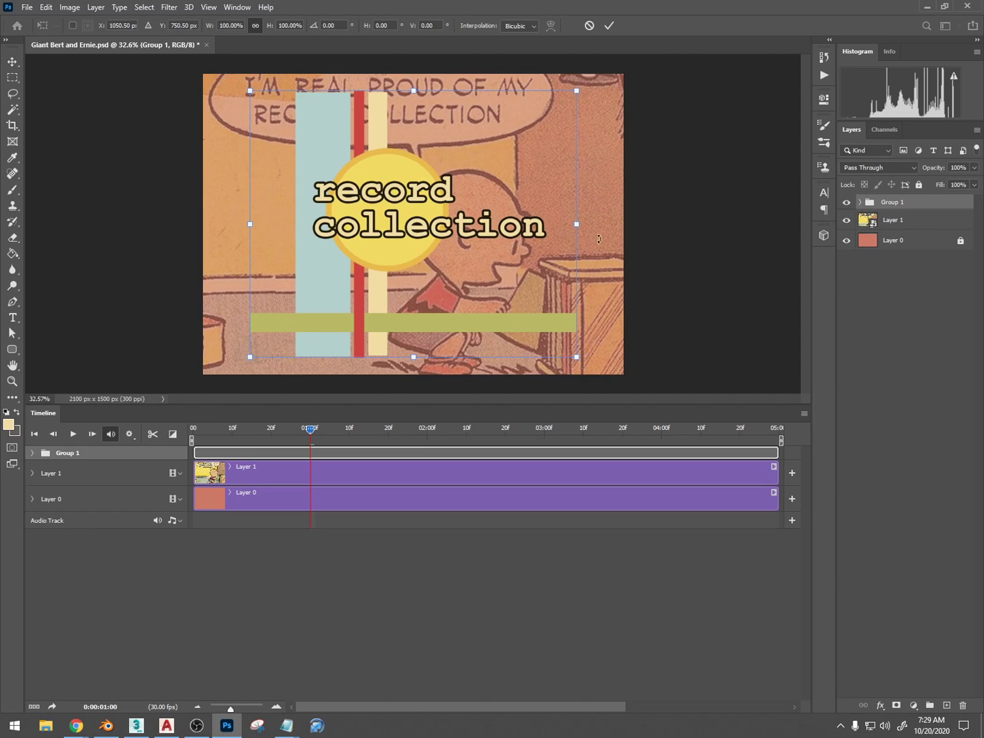
pyautogui.moveTo(213, 27); pyautogui.dragTo(229, 21)
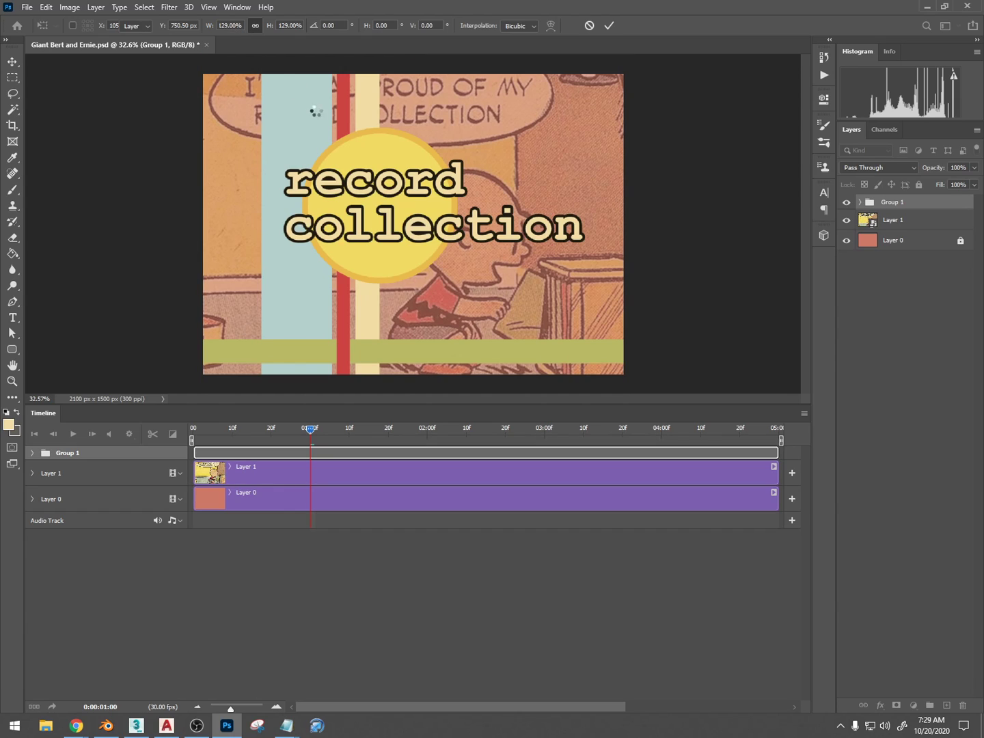
pyautogui.press('Return')
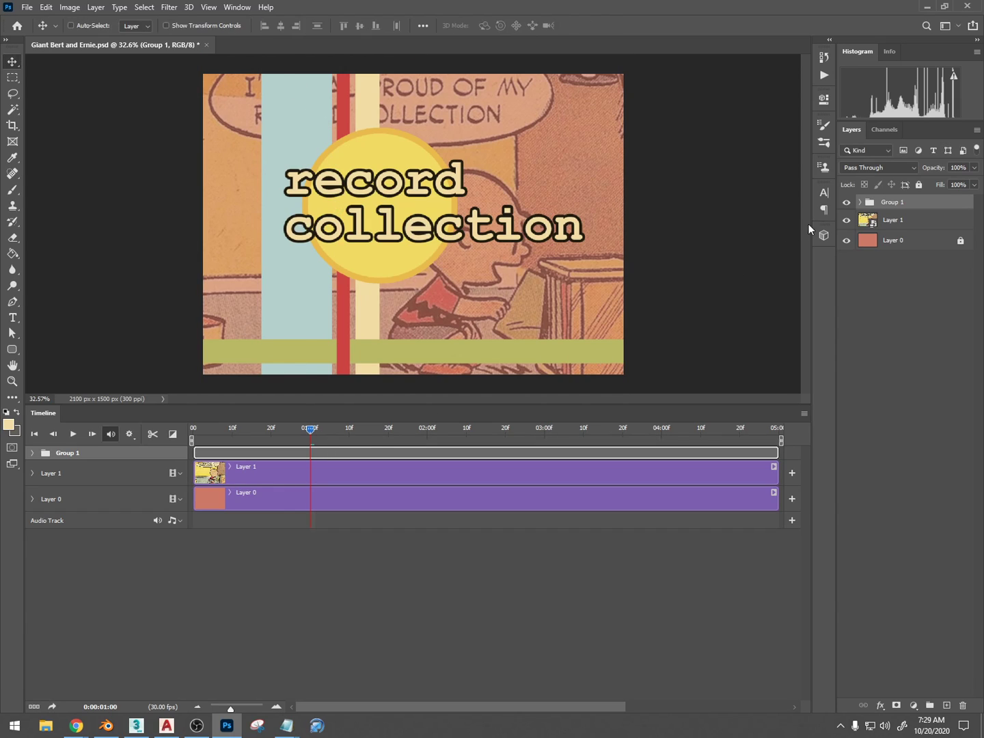
pyautogui.rightClick(916, 204)
pyautogui.click(919, 267)
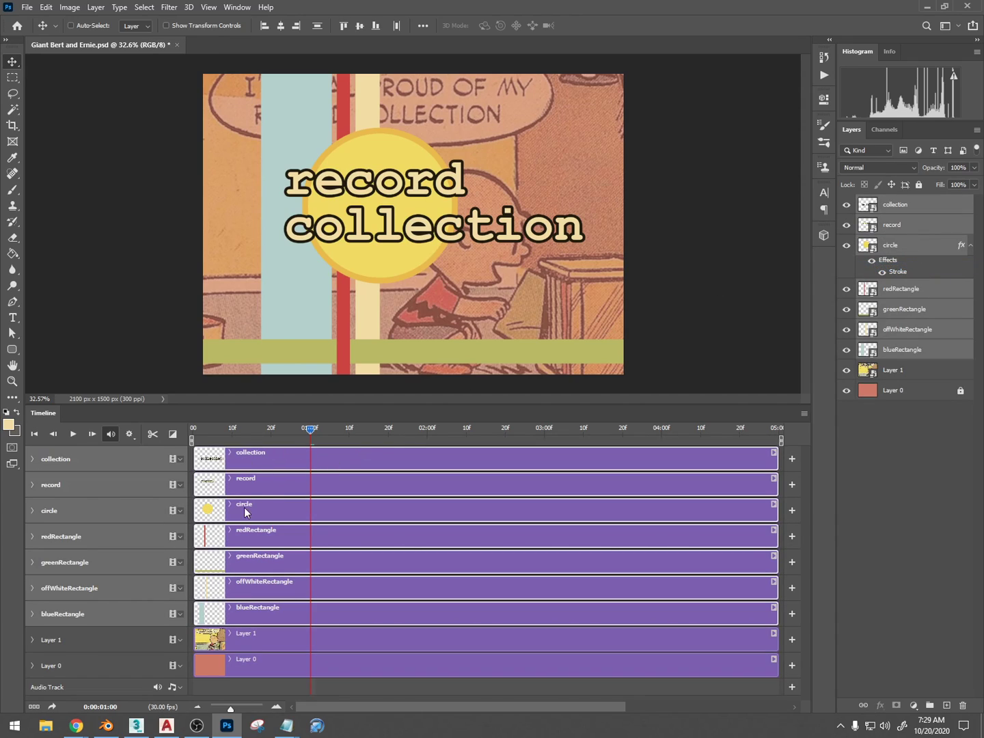
# Add Transform and Opacity keyframes to the comic Layer 1 at 0:00:01:00 on the timeline.
pyautogui.click(35, 644)
pyautogui.click(33, 639)
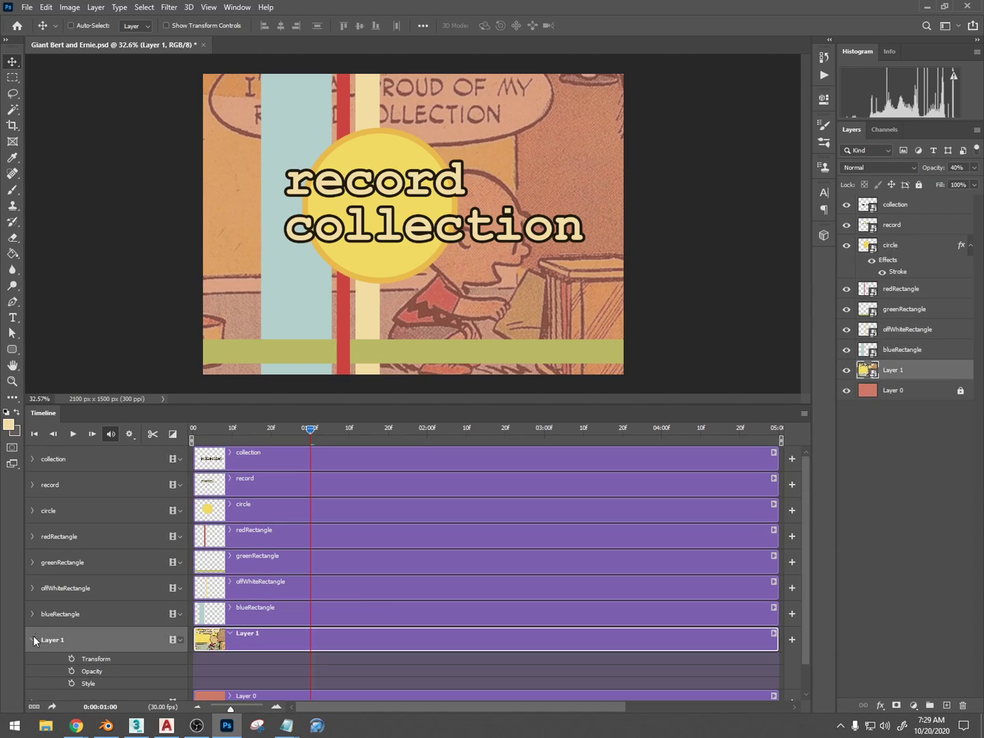
pyautogui.click(71, 659)
pyautogui.click(71, 672)
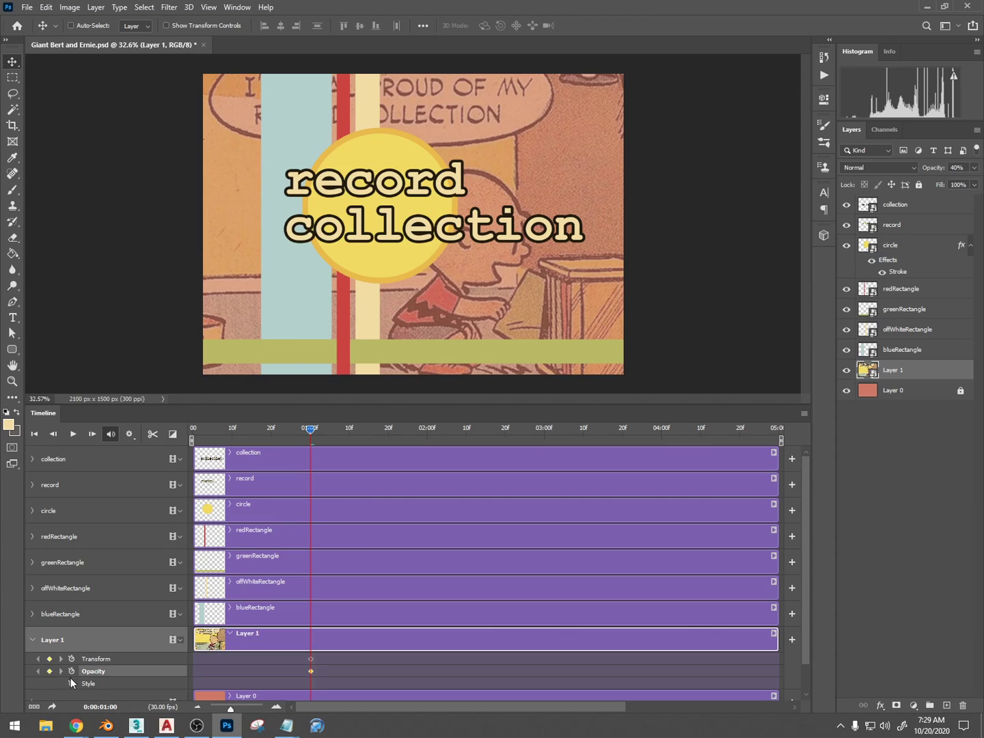
# Add Transform, Opacity and Style keyframes to the blueRectangle and offWhiteRectangle layers at 0:00:01:00.
pyautogui.click(34, 614)
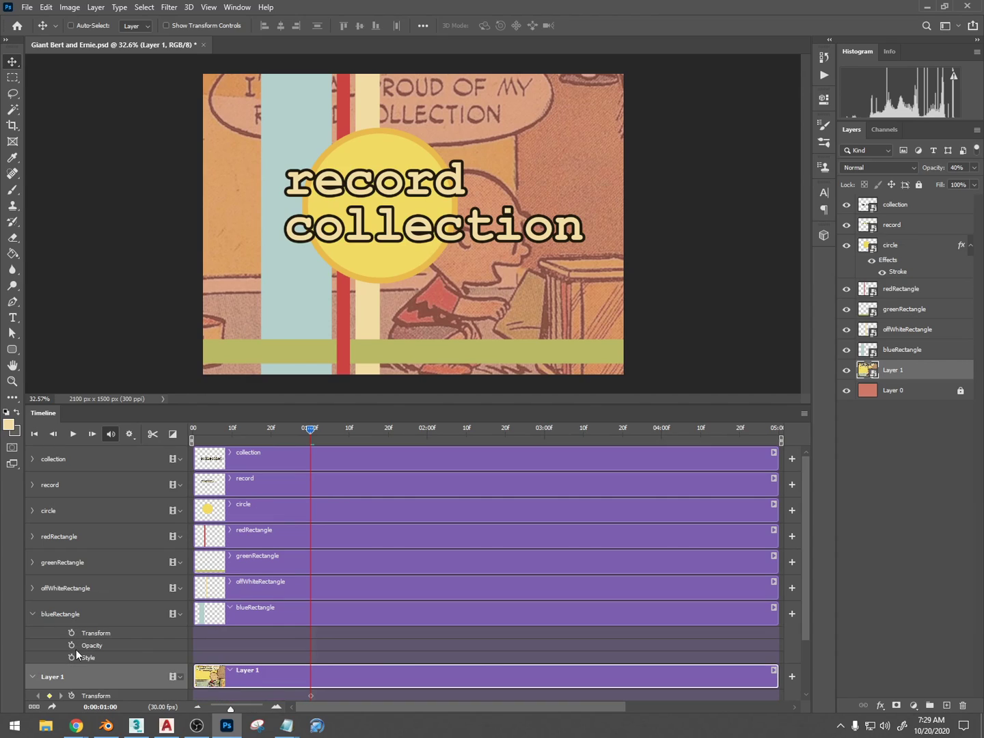
pyautogui.click(71, 657)
pyautogui.click(71, 645)
pyautogui.click(72, 634)
pyautogui.click(32, 589)
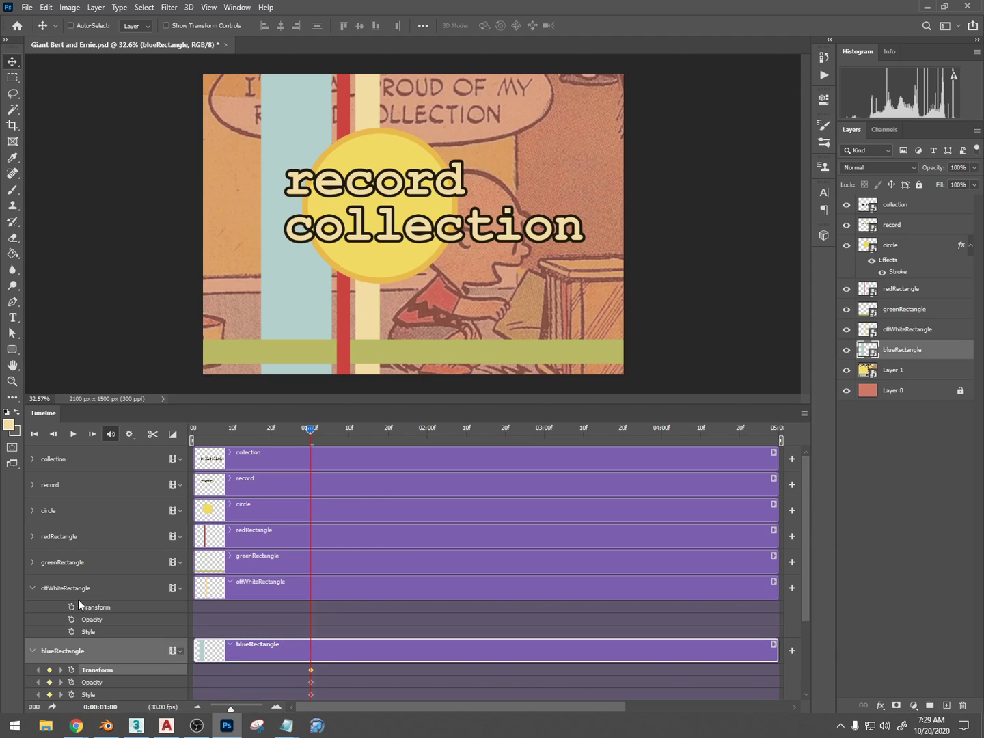
pyautogui.click(70, 606)
pyautogui.click(71, 619)
pyautogui.click(71, 632)
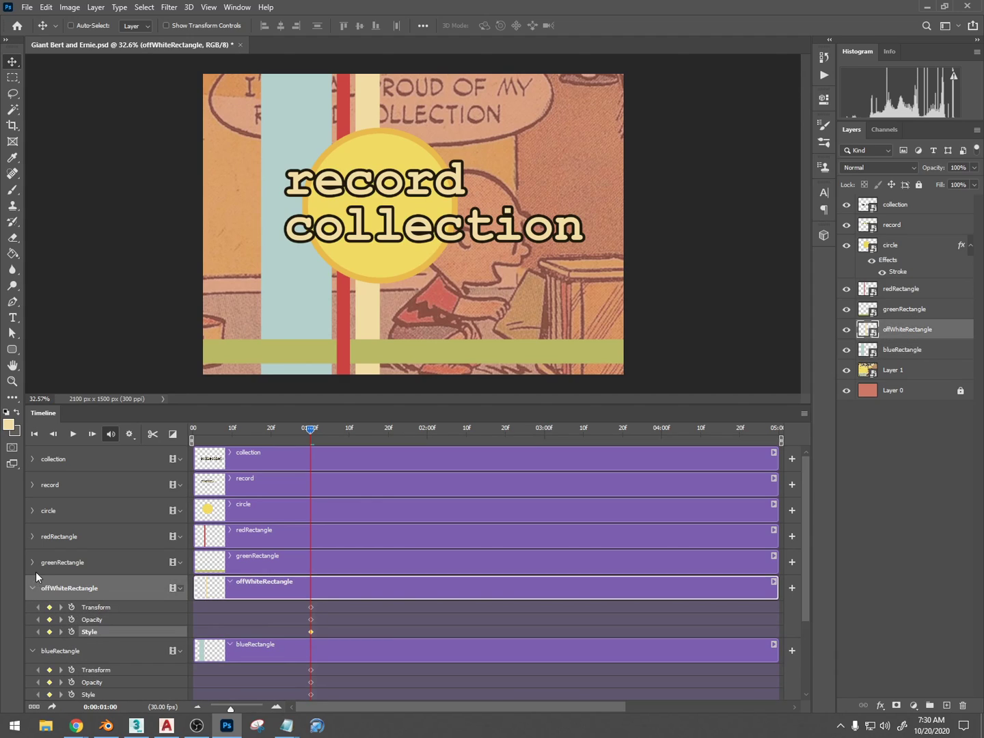
# Add Transform, Opacity and Style keyframes to the greenRectangle and redRectangle layers at 0:00:01:00.
pyautogui.click(32, 563)
pyautogui.click(72, 581)
pyautogui.click(71, 594)
pyautogui.click(71, 606)
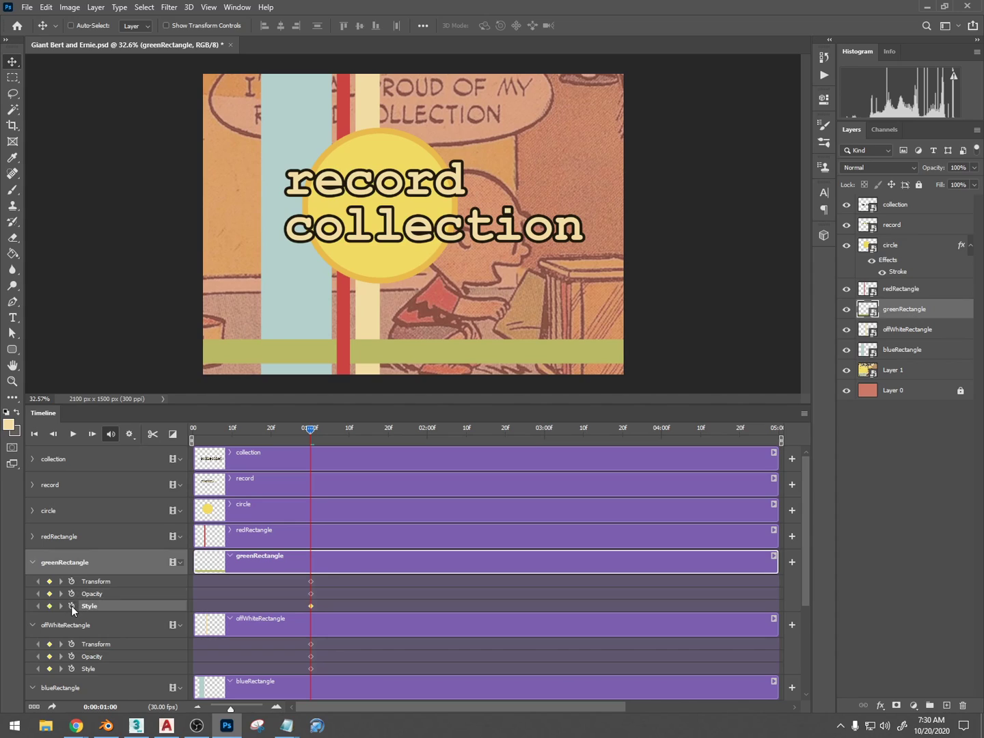
pyautogui.click(34, 538)
pyautogui.click(71, 556)
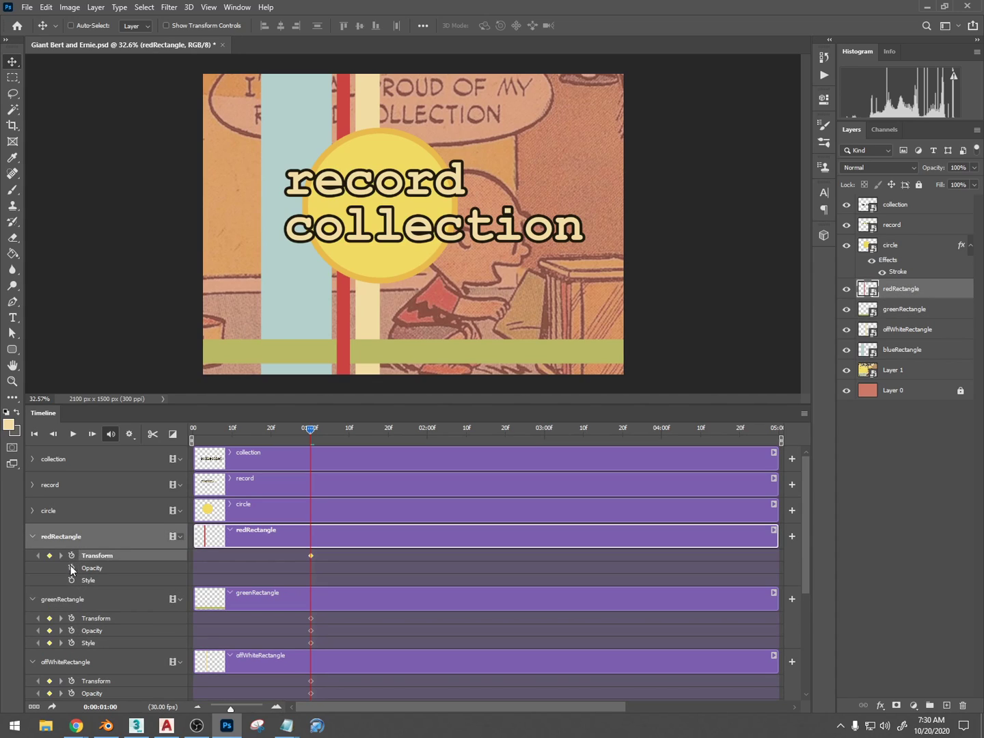
pyautogui.click(70, 568)
pyautogui.click(71, 581)
# Add Transform, Opacity and Style keyframes to the circle and record layers at 0:00:01:00.
pyautogui.click(39, 518)
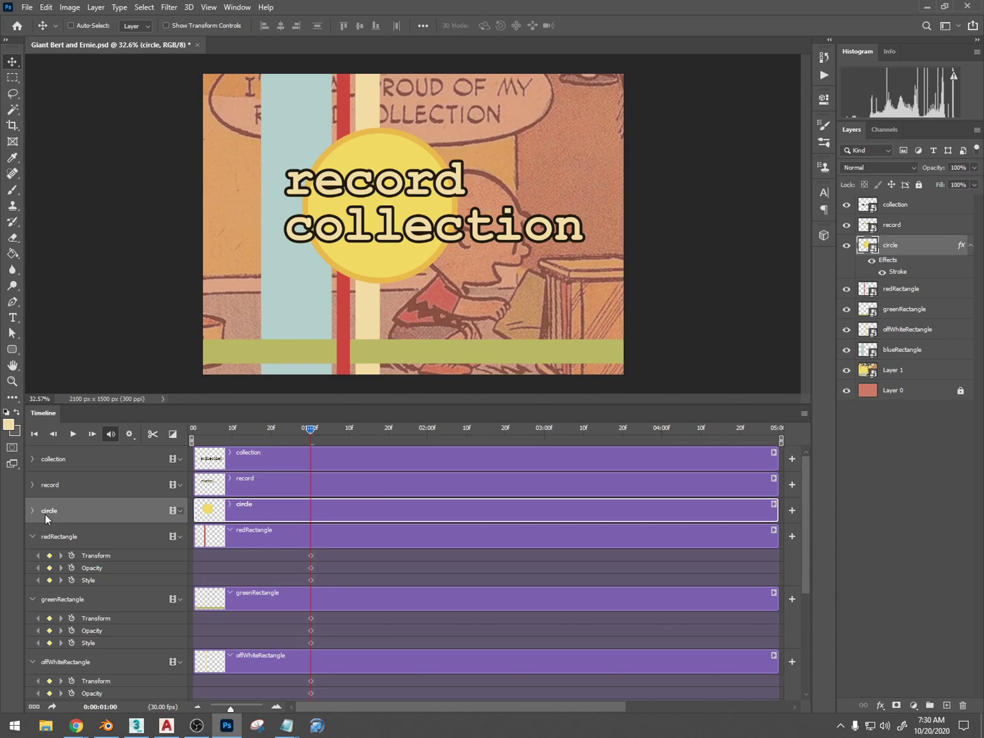
pyautogui.click(33, 511)
pyautogui.click(71, 529)
pyautogui.click(70, 542)
pyautogui.click(70, 555)
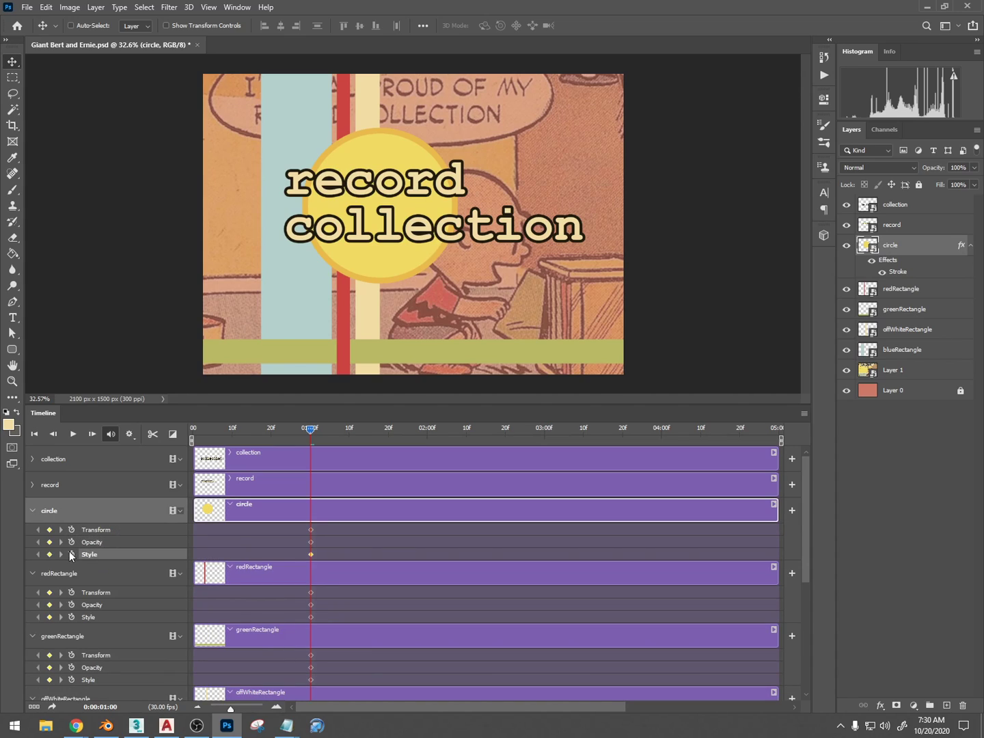
pyautogui.click(32, 484)
pyautogui.click(72, 504)
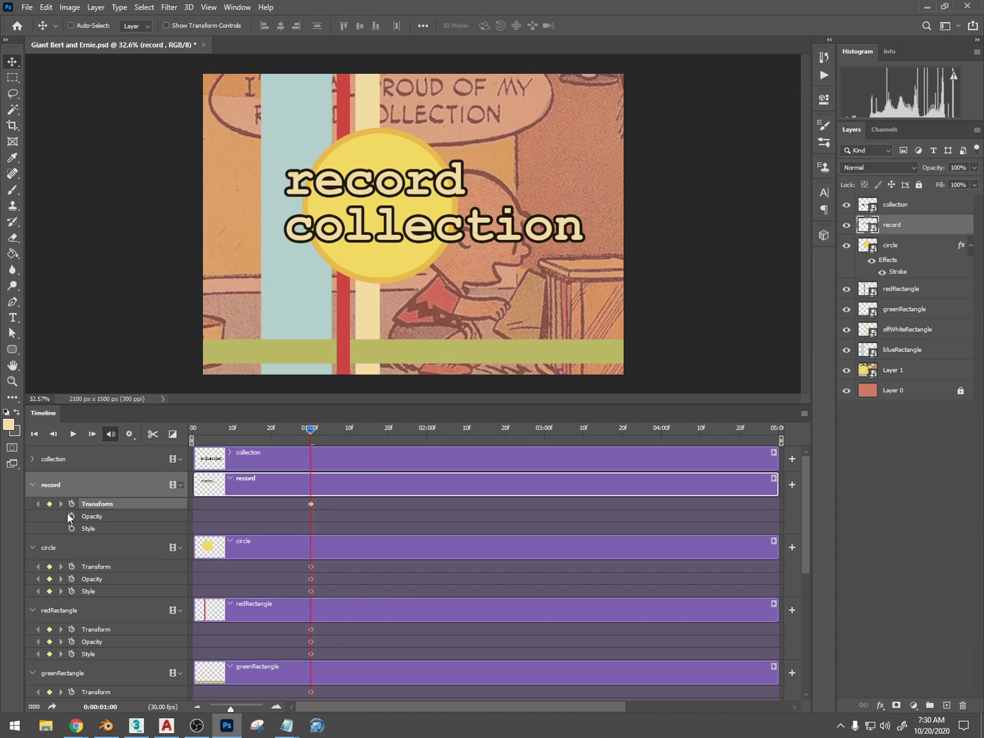
pyautogui.click(71, 515)
pyautogui.click(70, 529)
# Add Transform, Opacity and Style keyframes to the collection layer at 0:00:01:00.
pyautogui.click(30, 461)
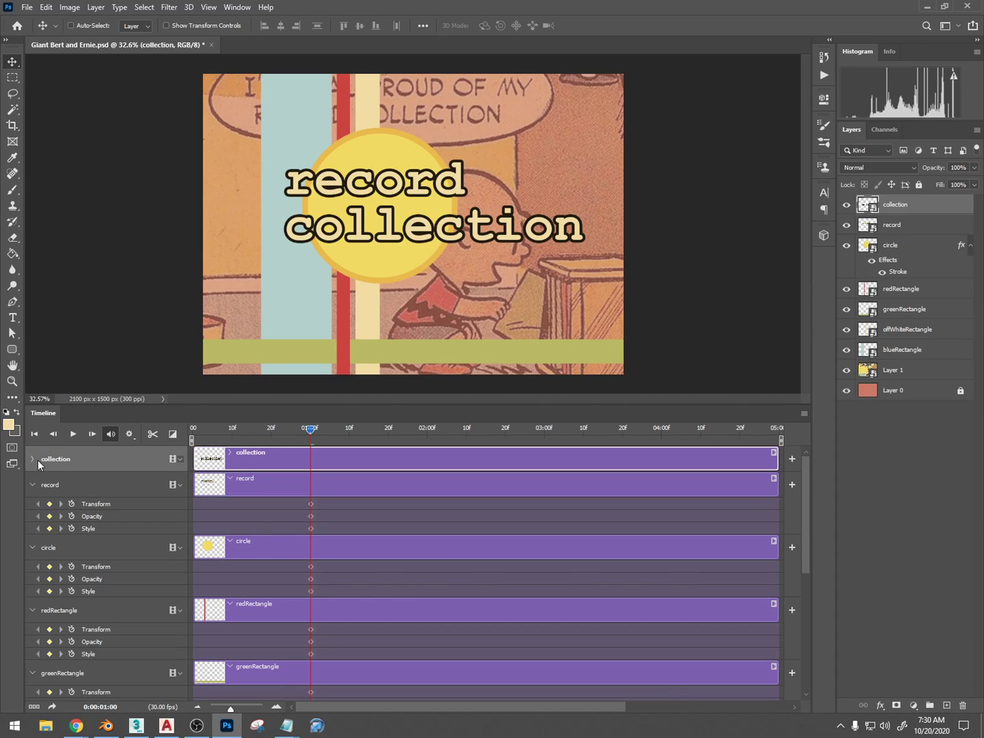
pyautogui.click(38, 459)
pyautogui.click(72, 478)
pyautogui.click(71, 489)
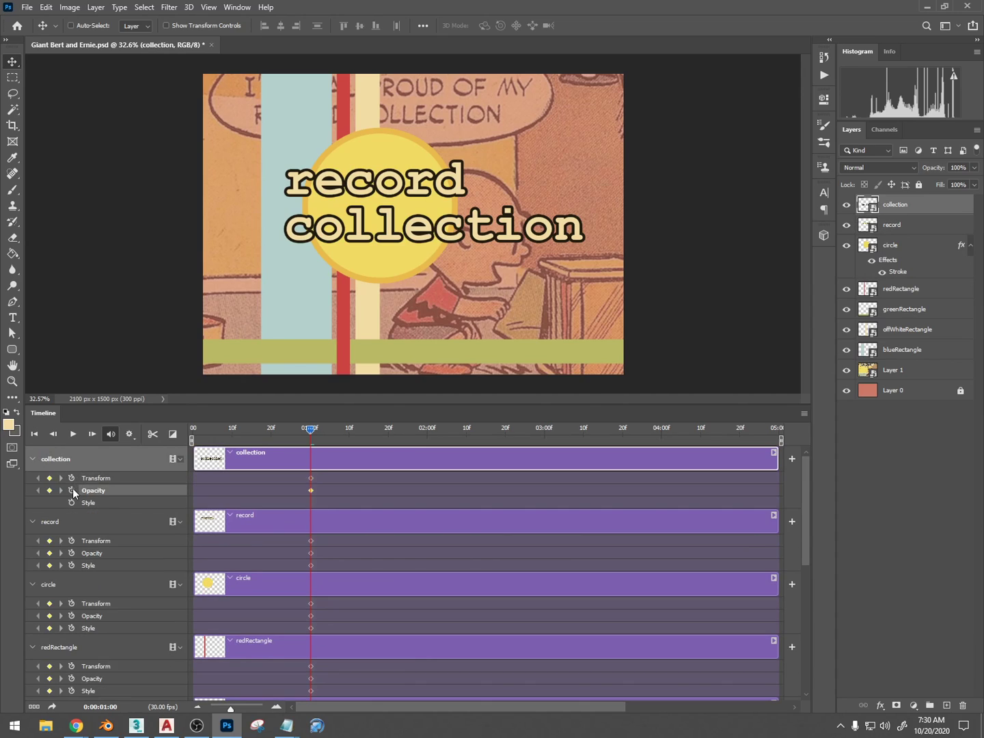
pyautogui.click(70, 501)
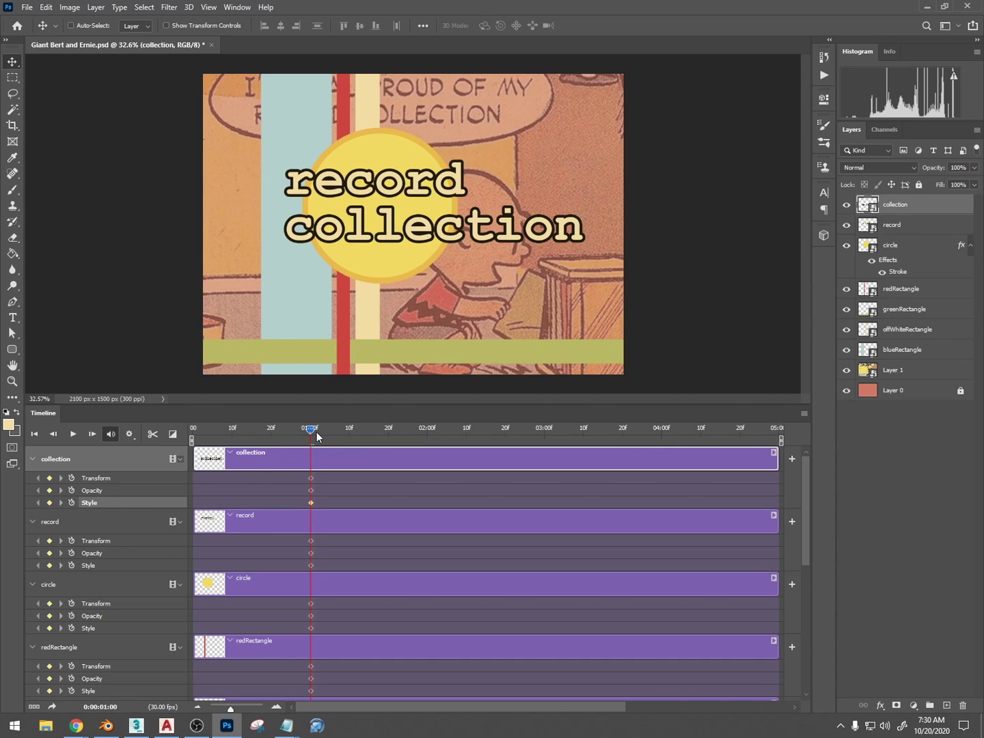
# Move the collection text below the canvas at 0:00:00:08, and shift that starting Transform keyframe to 0:00:00:21.
pyautogui.moveTo(311, 429); pyautogui.dragTo(233, 434)
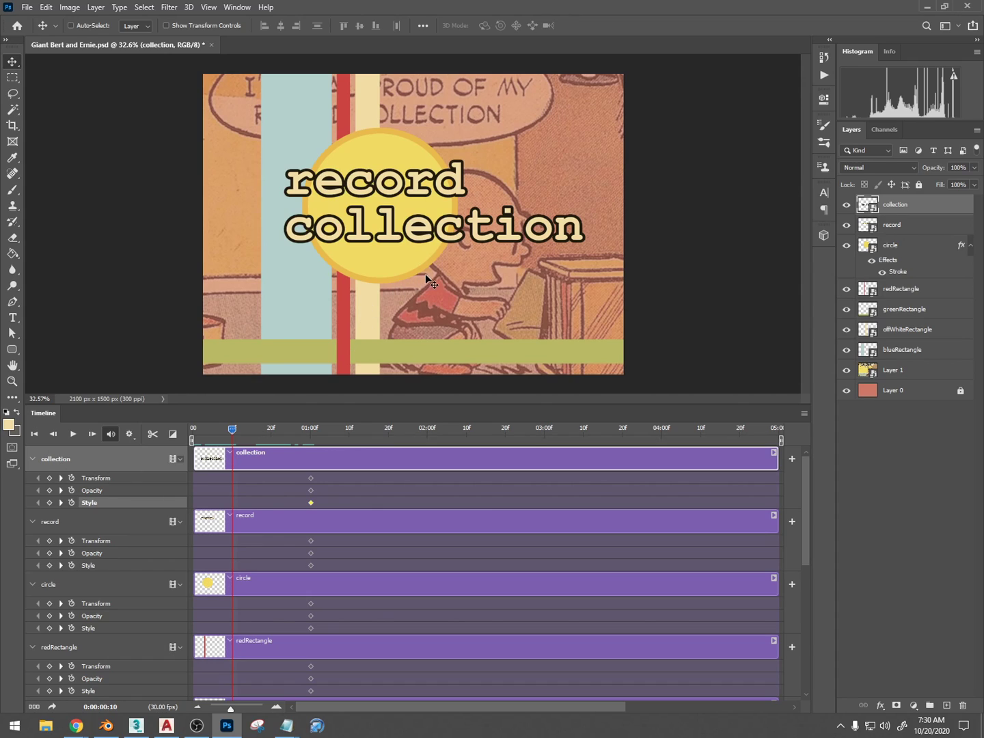
pyautogui.scroll(-1, 433, 276)
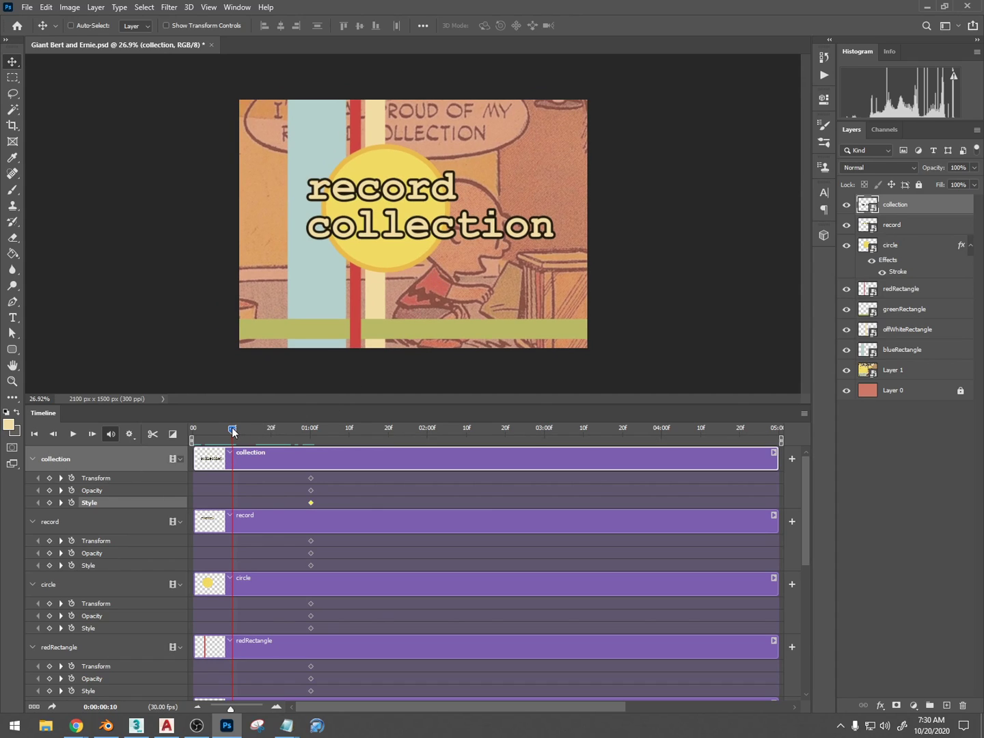
pyautogui.moveTo(231, 432); pyautogui.dragTo(225, 431)
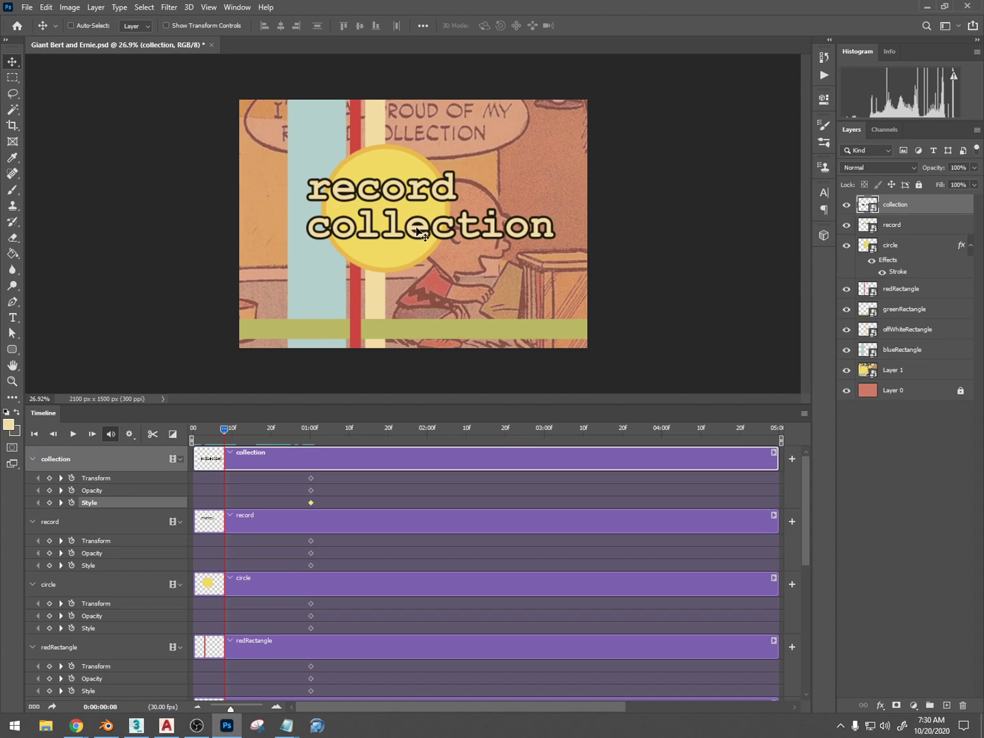
pyautogui.moveTo(418, 233); pyautogui.dragTo(422, 378)
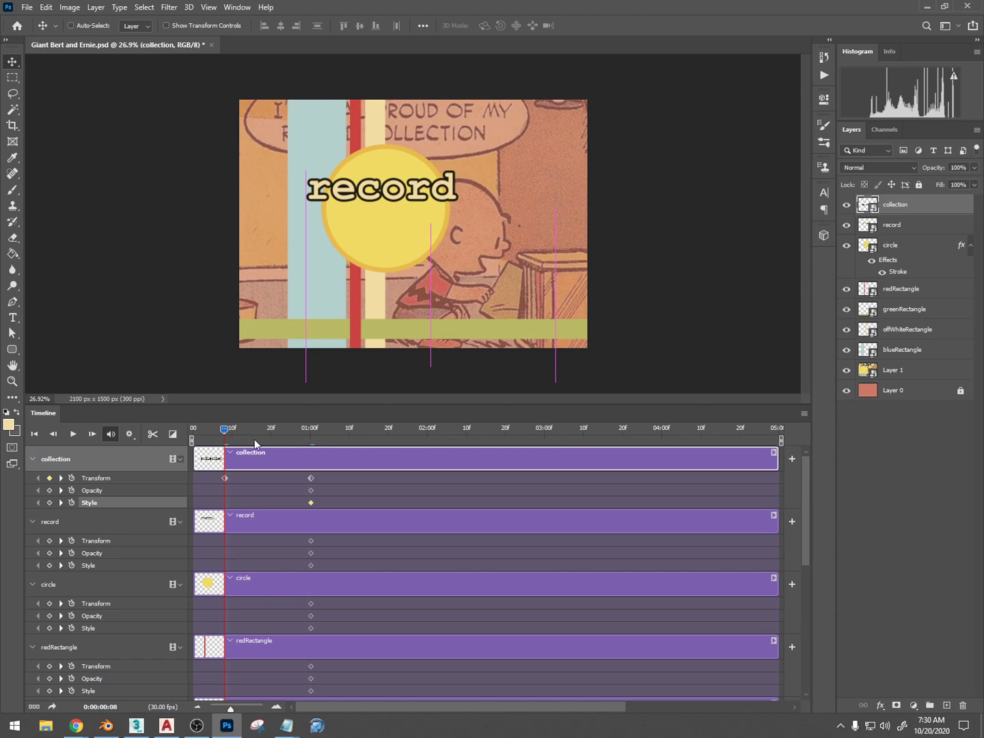
pyautogui.moveTo(219, 429); pyautogui.dragTo(276, 478)
# Move the record text above the canvas at 0:00:00:11, and shift its ending Transform keyframe to 0:00:00:25.
pyautogui.click(243, 526)
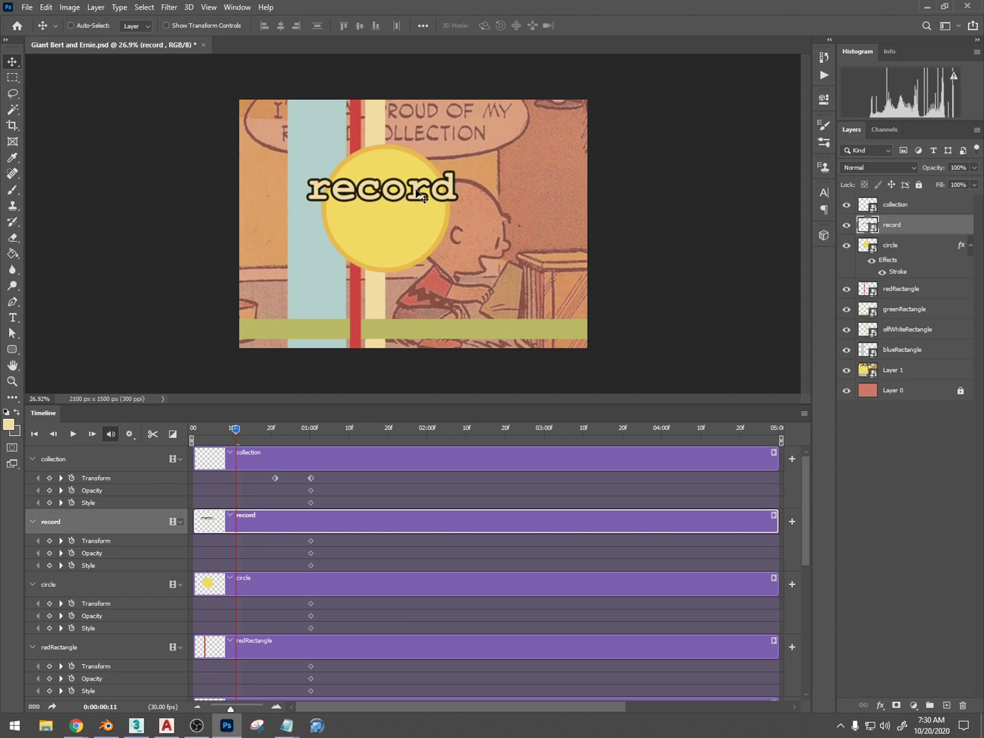
pyautogui.moveTo(413, 195); pyautogui.dragTo(413, 83)
pyautogui.moveTo(311, 538); pyautogui.dragTo(292, 540)
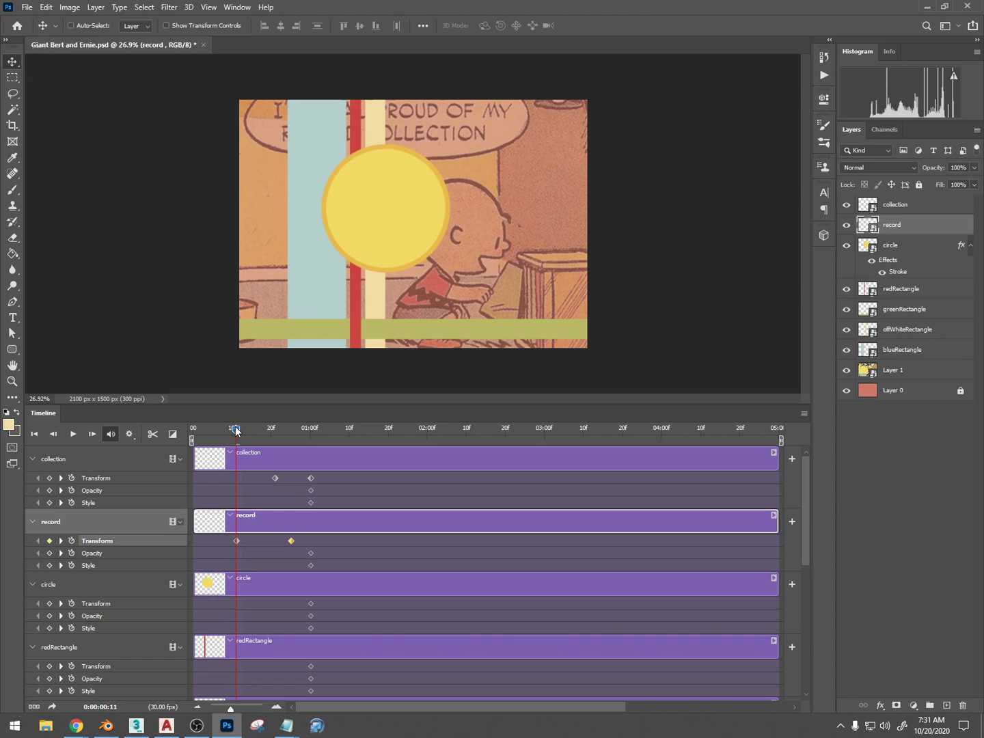
# Play the timeline from the start to check how both words move into place.
pyautogui.click(291, 541)
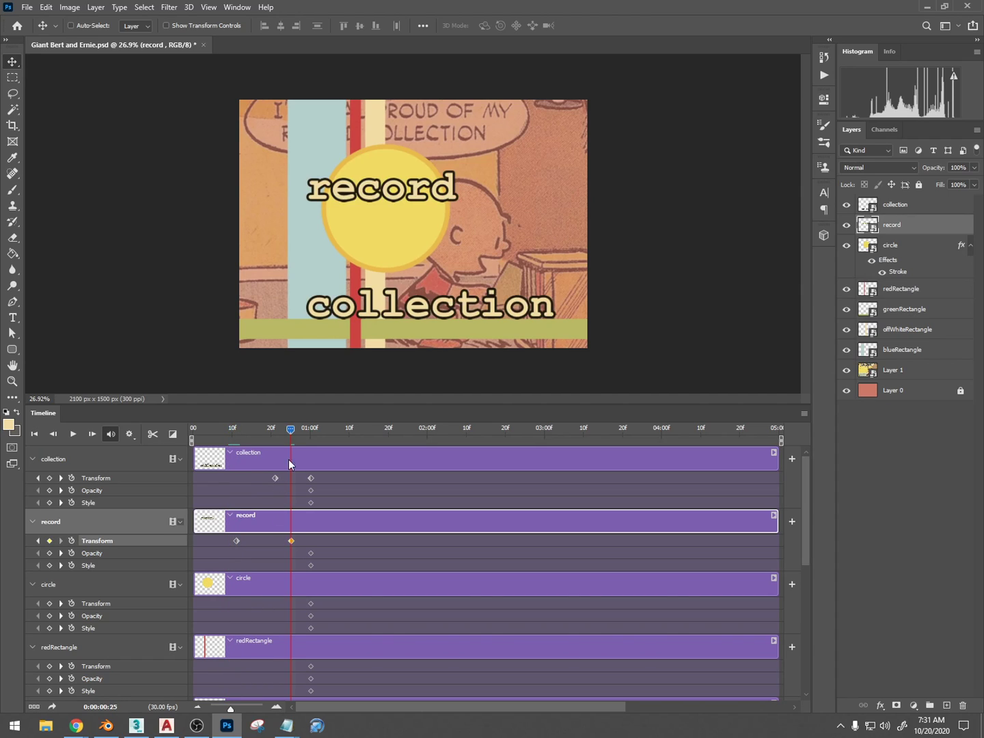
pyautogui.click(186, 426)
pyautogui.press('space')
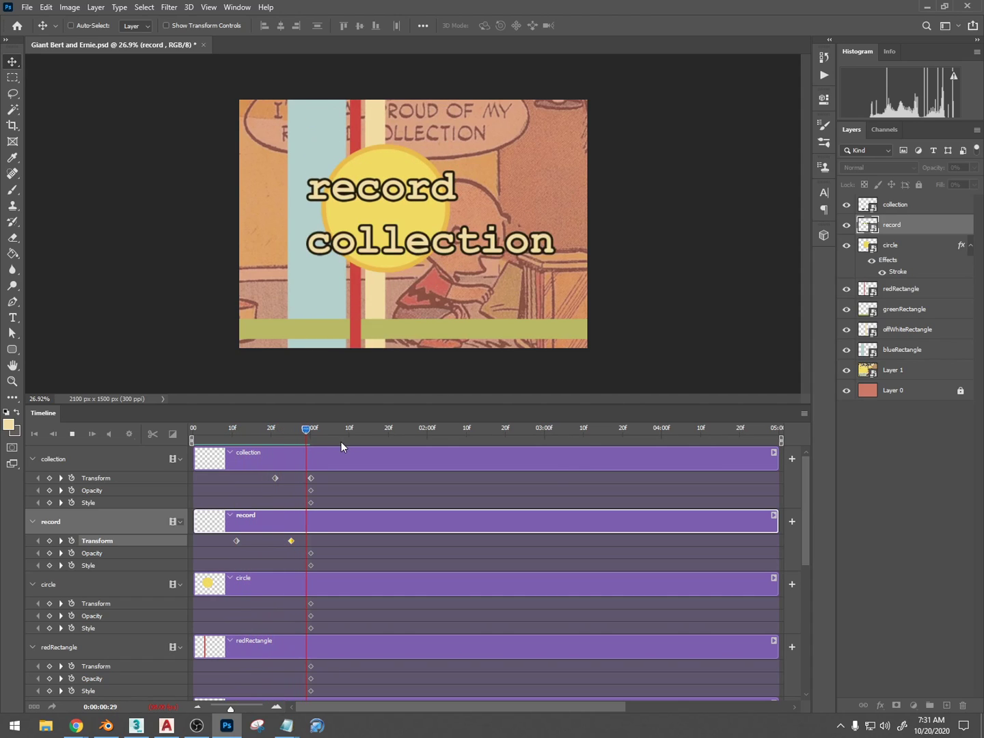
pyautogui.press('space')
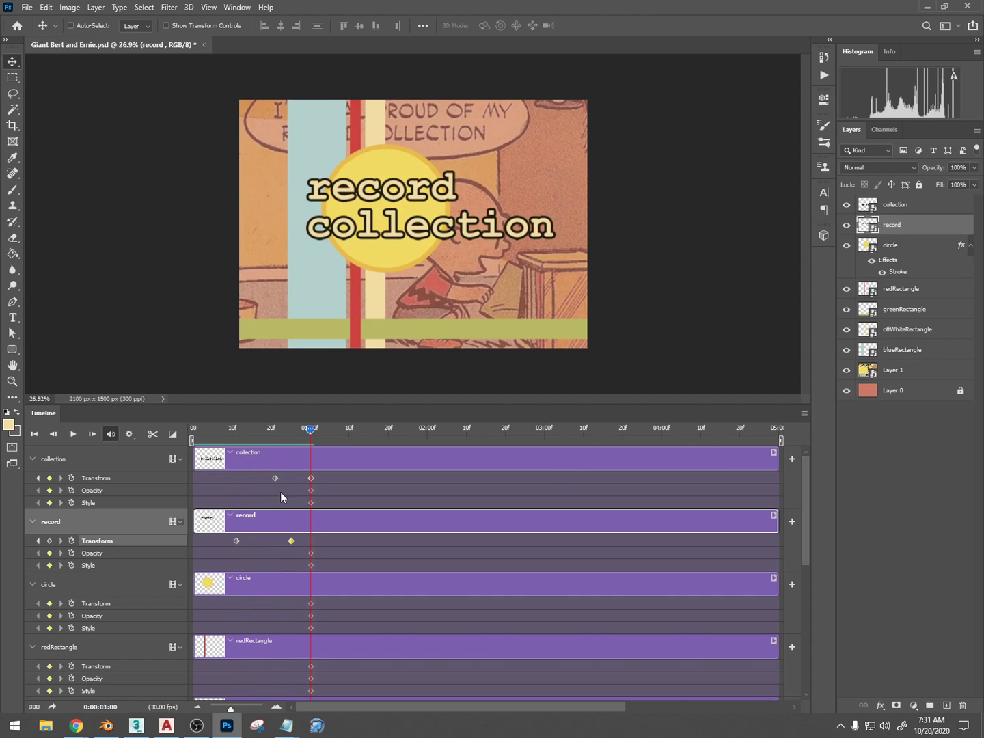
# Retime the record layer's Transform keyframes to 0:00:00:14 and 0:00:00:23, and play the animation from the start.
pyautogui.moveTo(291, 539)
pyautogui.mouseDown()
pyautogui.moveTo(238, 540)
pyautogui.moveTo(288, 541)
pyautogui.mouseUp()
pyautogui.moveTo(311, 429); pyautogui.dragTo(181, 419)
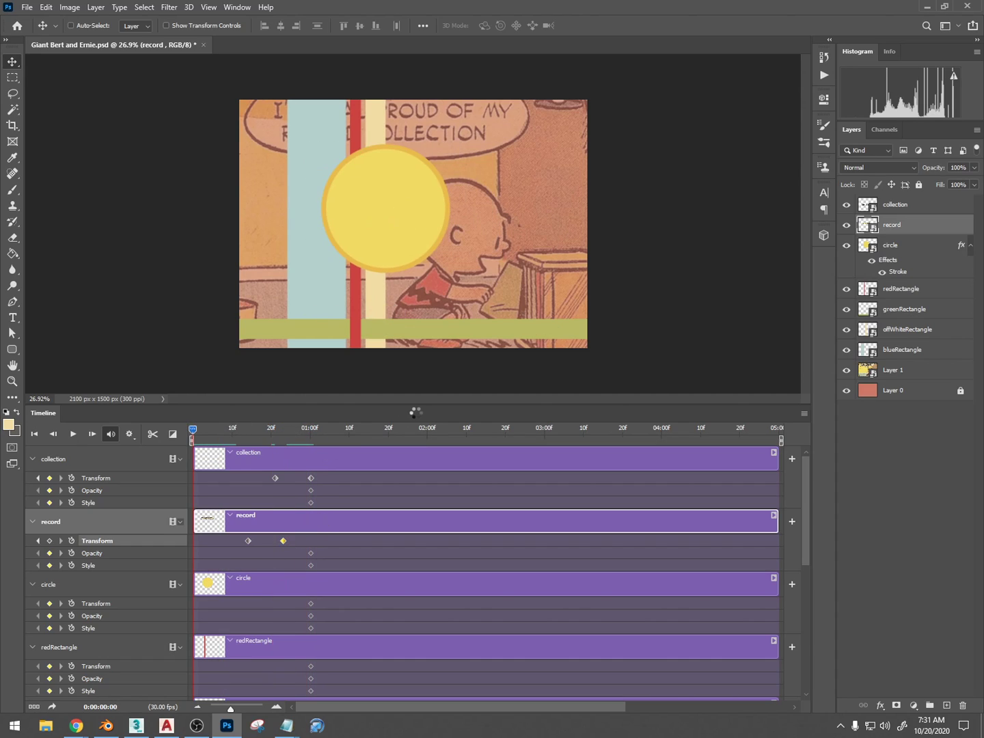
pyautogui.press('space')
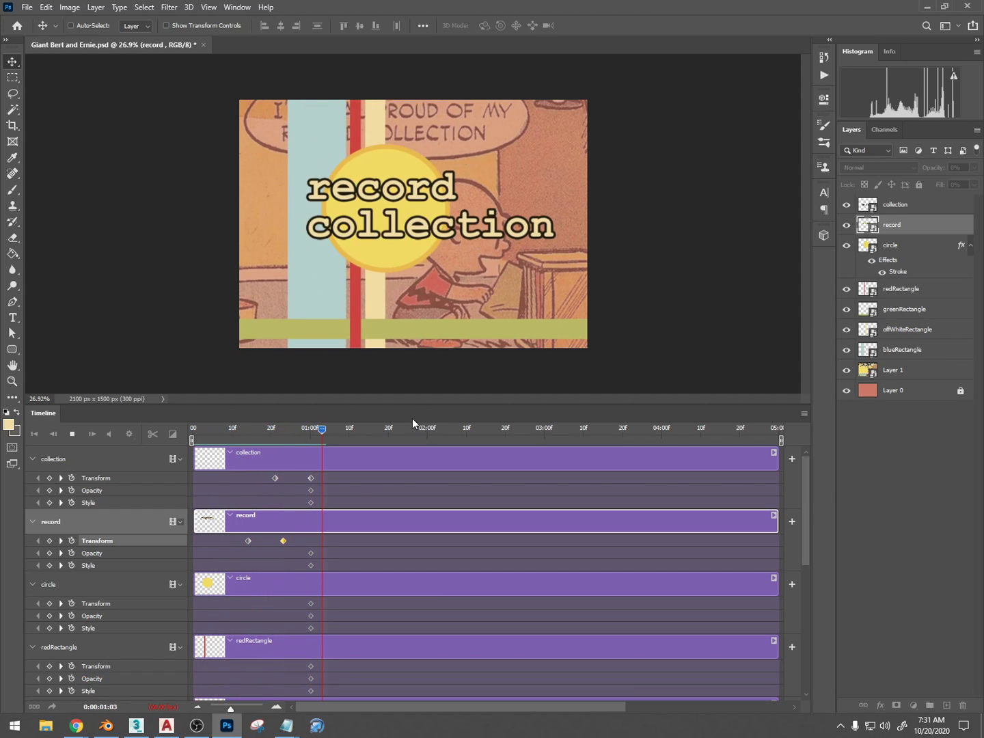
pyautogui.press('space')
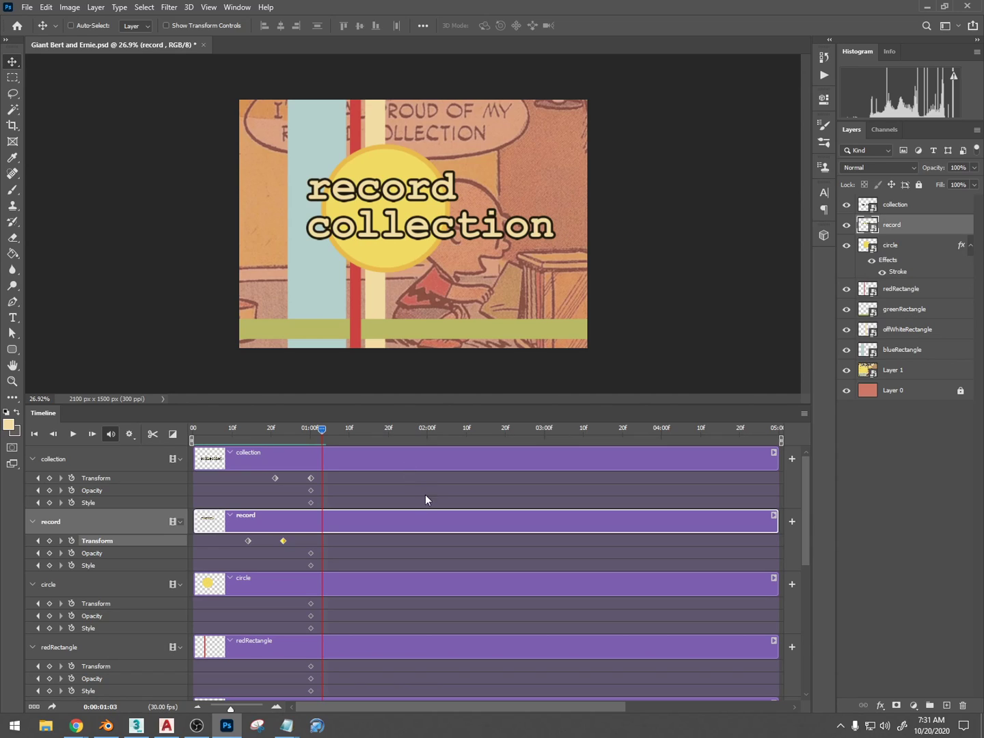
# Scale the circle proportionally to 171.22% at 0:00:00:28 as a new Transform keyframe.
pyautogui.click(108, 631)
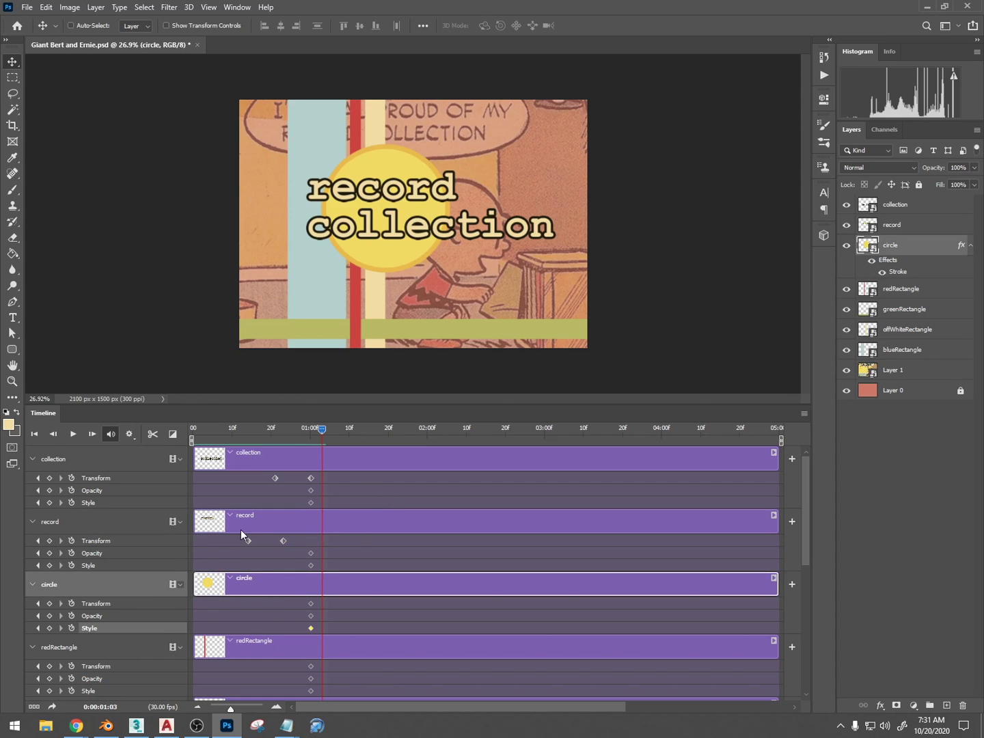
pyautogui.moveTo(306, 427)
pyautogui.mouseDown()
pyautogui.moveTo(281, 431)
pyautogui.moveTo(301, 429)
pyautogui.mouseUp()
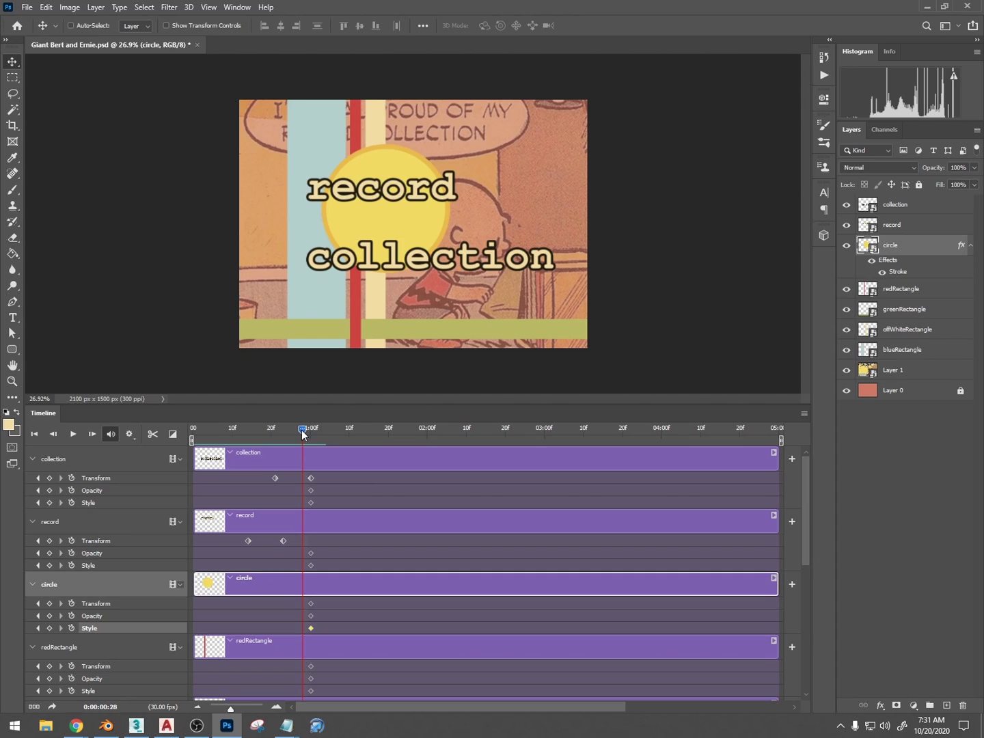
pyautogui.hotkey('ctrl', 't')
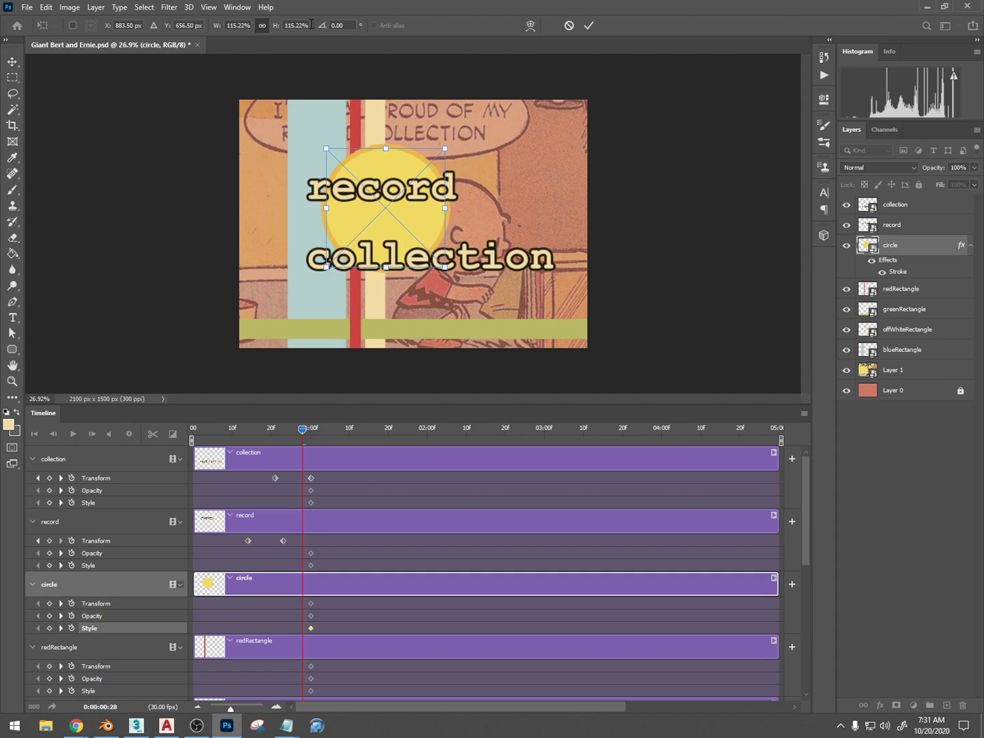
pyautogui.moveTo(277, 29); pyautogui.dragTo(312, 32)
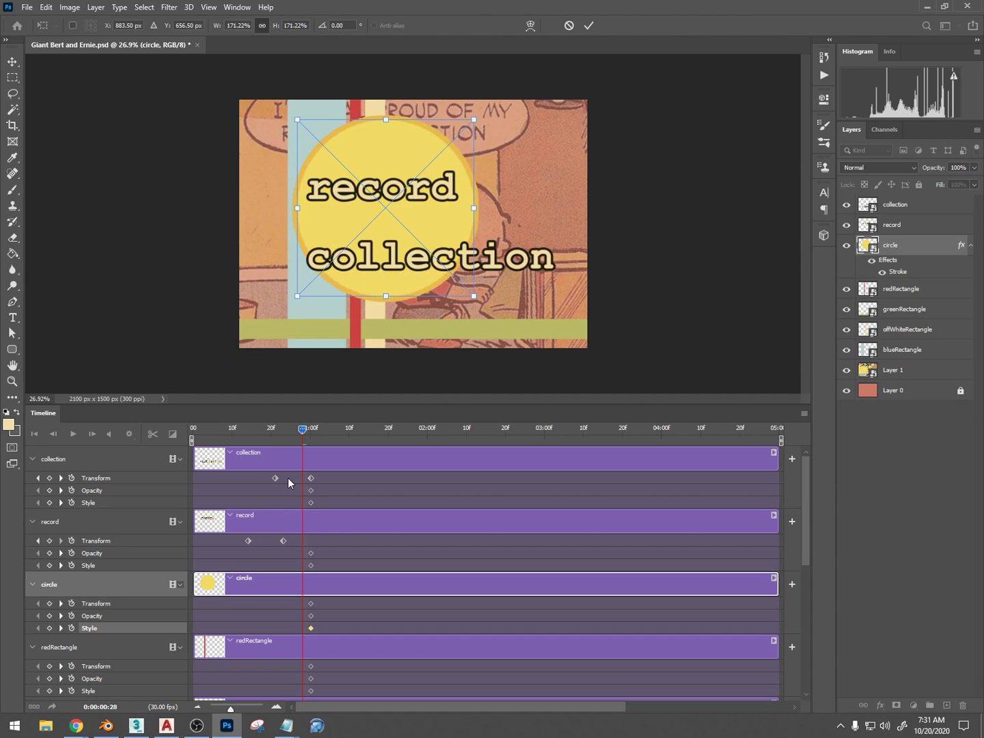
pyautogui.press('Return')
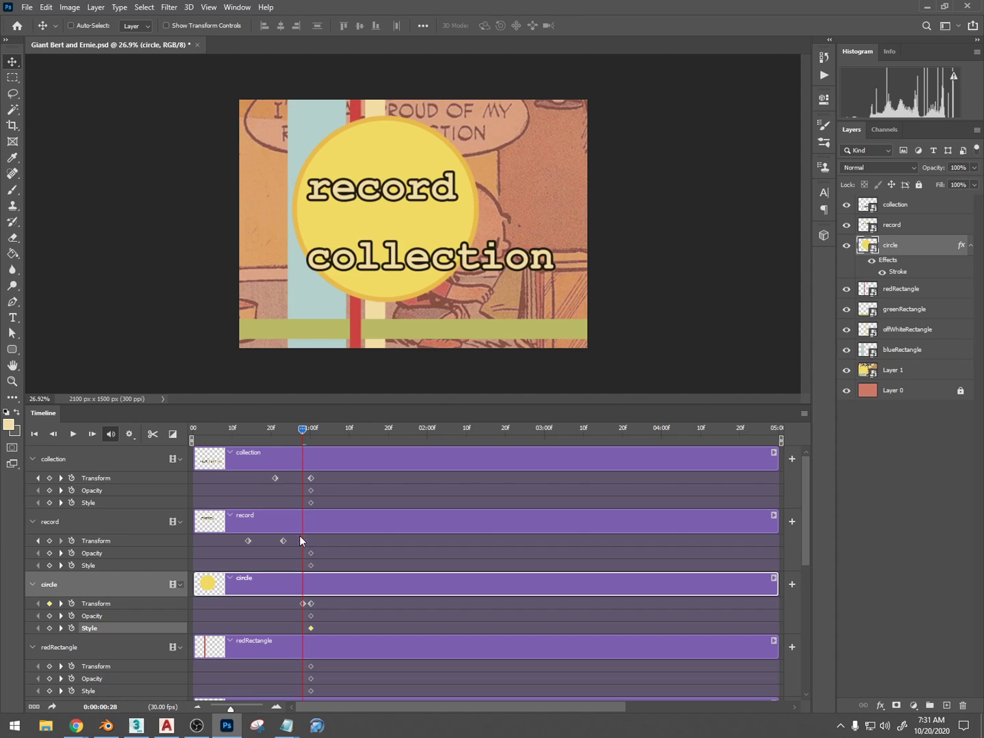
# Scale the circle proportionally down to 0.01% at 0:00:00:26 as its starting Transform keyframe.
pyautogui.moveTo(317, 432)
pyautogui.mouseDown()
pyautogui.moveTo(287, 430)
pyautogui.moveTo(313, 431)
pyautogui.moveTo(298, 433)
pyautogui.mouseUp()
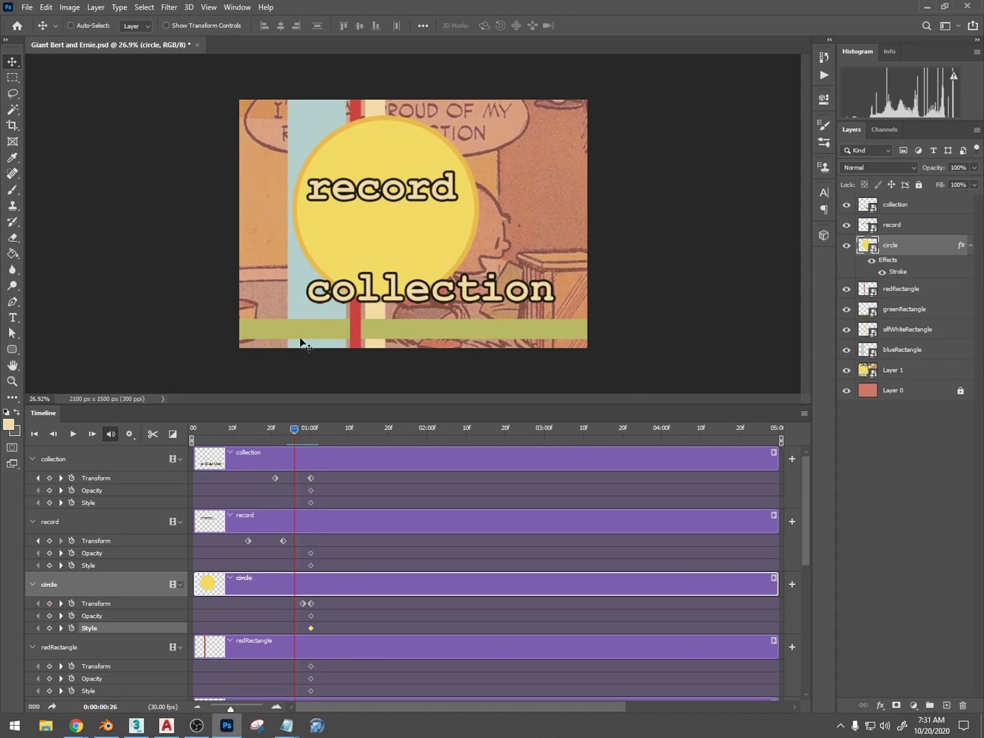
pyautogui.hotkey('ctrl', 't')
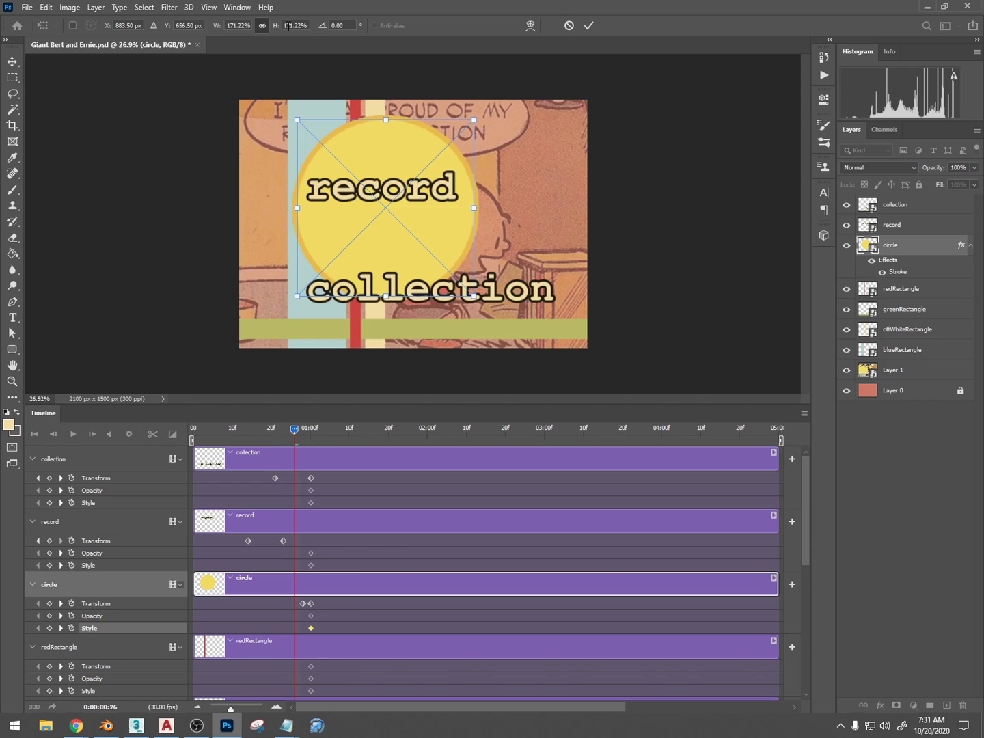
pyautogui.click(288, 25)
pyautogui.write('0')
pyautogui.click(305, 25)
pyautogui.press('BackSpace')
pyautogui.write('.01')
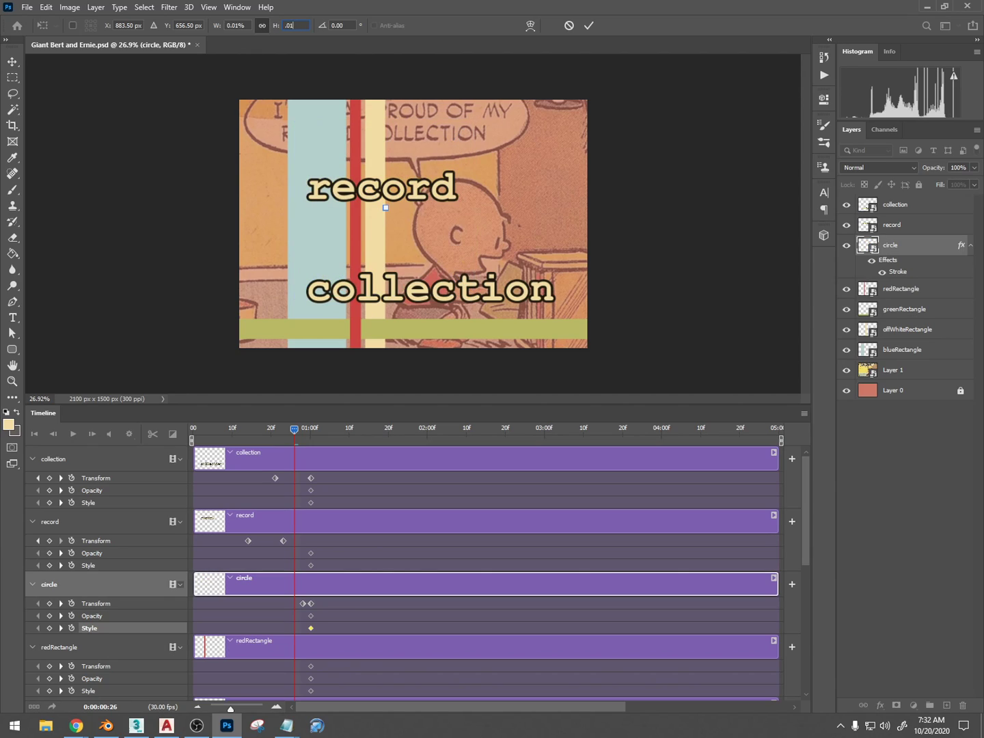
pyautogui.press('Return')
pyautogui.moveTo(294, 435)
pyautogui.mouseDown()
pyautogui.moveTo(223, 431)
pyautogui.moveTo(337, 439)
pyautogui.moveTo(286, 434)
pyautogui.mouseUp()
pyautogui.press('Return')
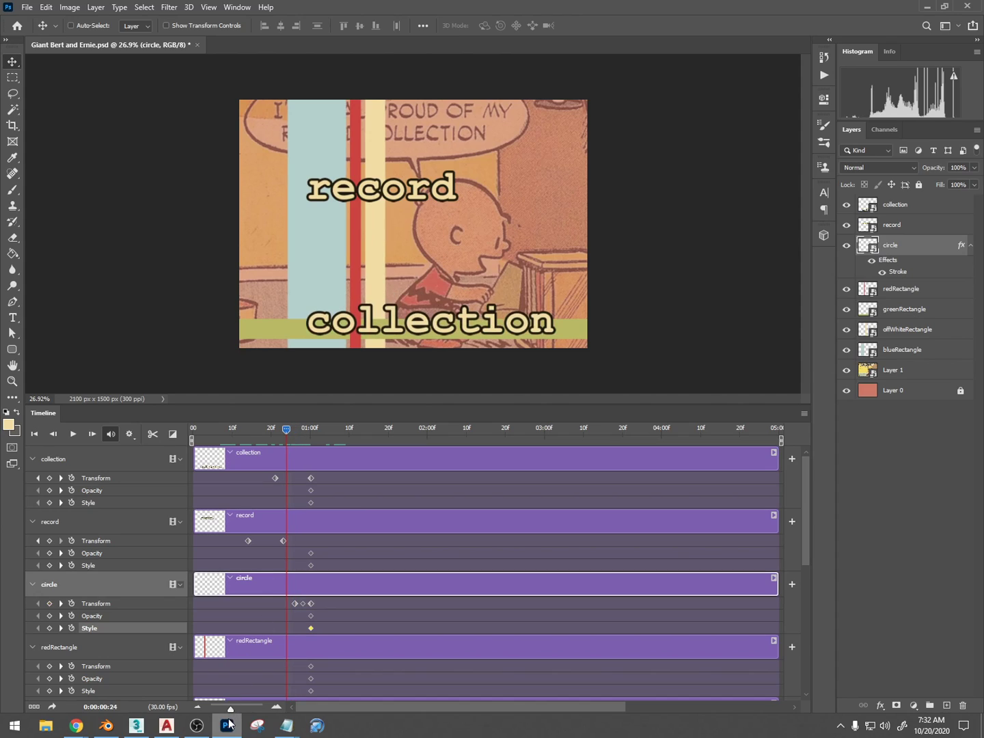
# Shift the circle's first Transform keyframe to 0:00:00:25, and move the playhead back to 0:00:00:12.
pyautogui.moveTo(230, 710); pyautogui.dragTo(240, 709)
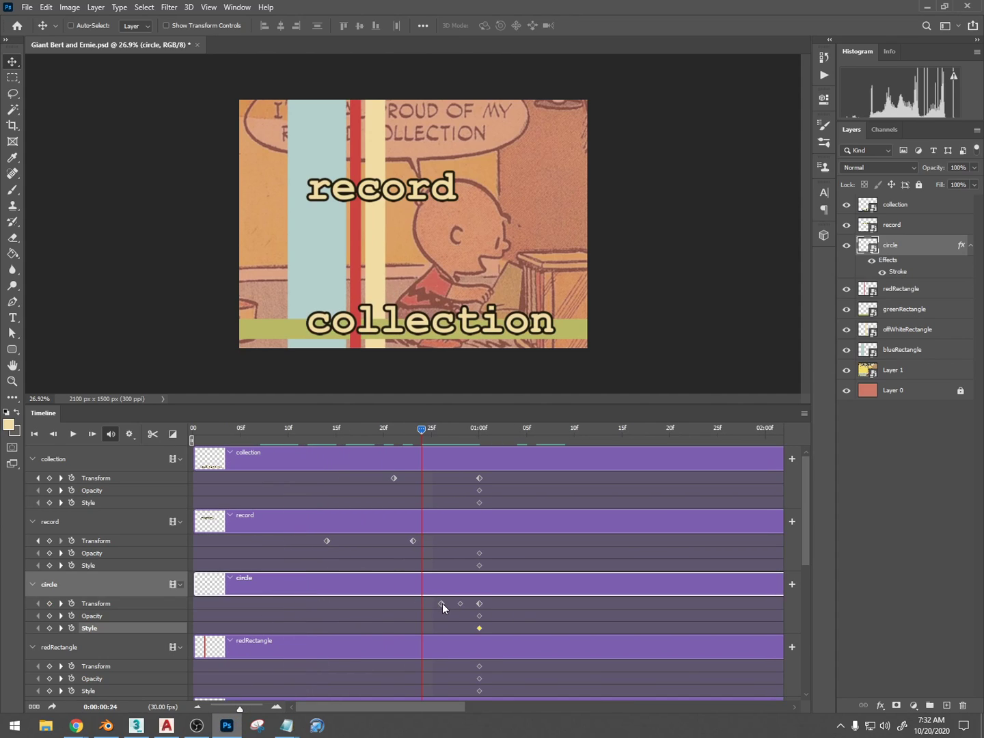
pyautogui.moveTo(442, 604); pyautogui.dragTo(432, 606)
pyautogui.click(461, 603)
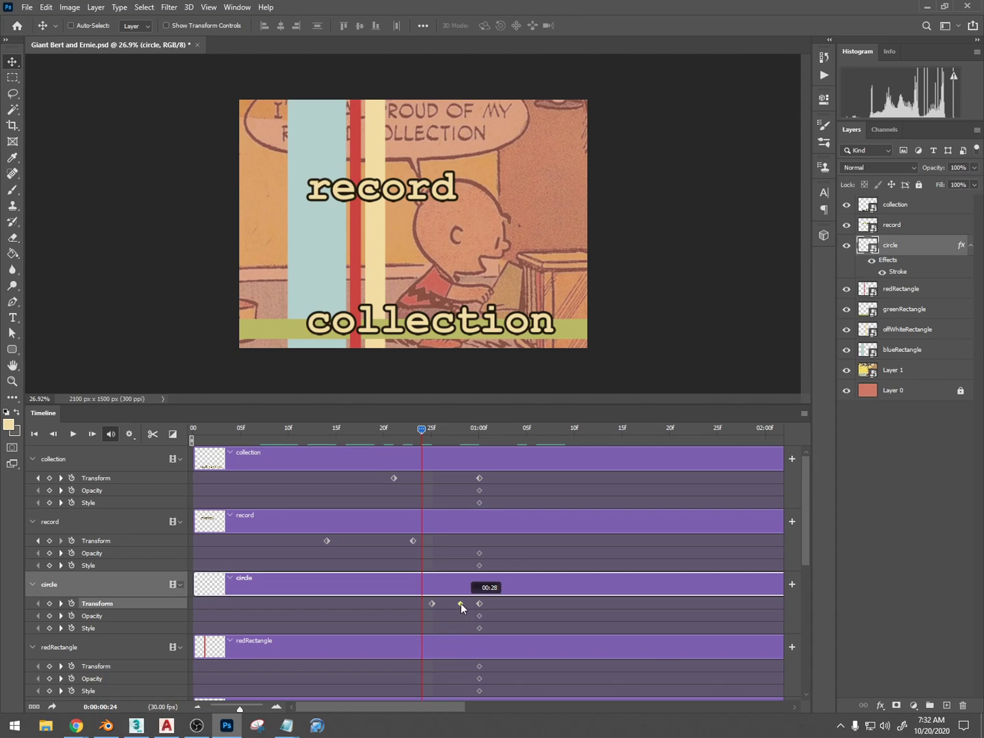
pyautogui.moveTo(416, 431); pyautogui.dragTo(308, 429)
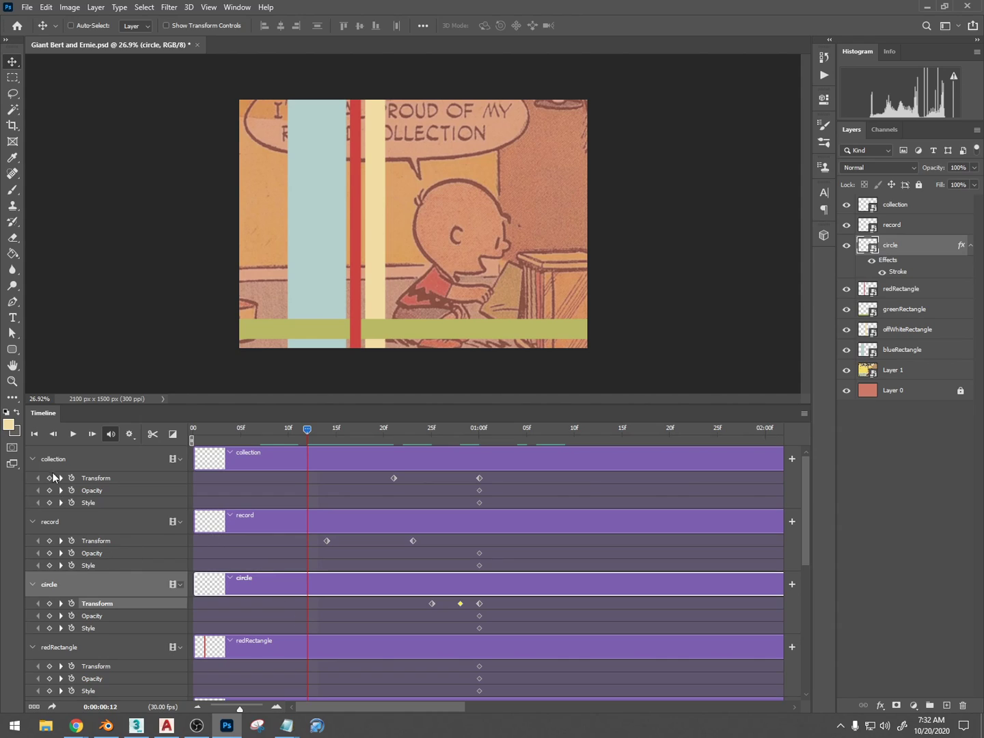
# Collapse the timeline tracks of the collection, record and circle layers.
pyautogui.click(33, 459)
pyautogui.click(30, 484)
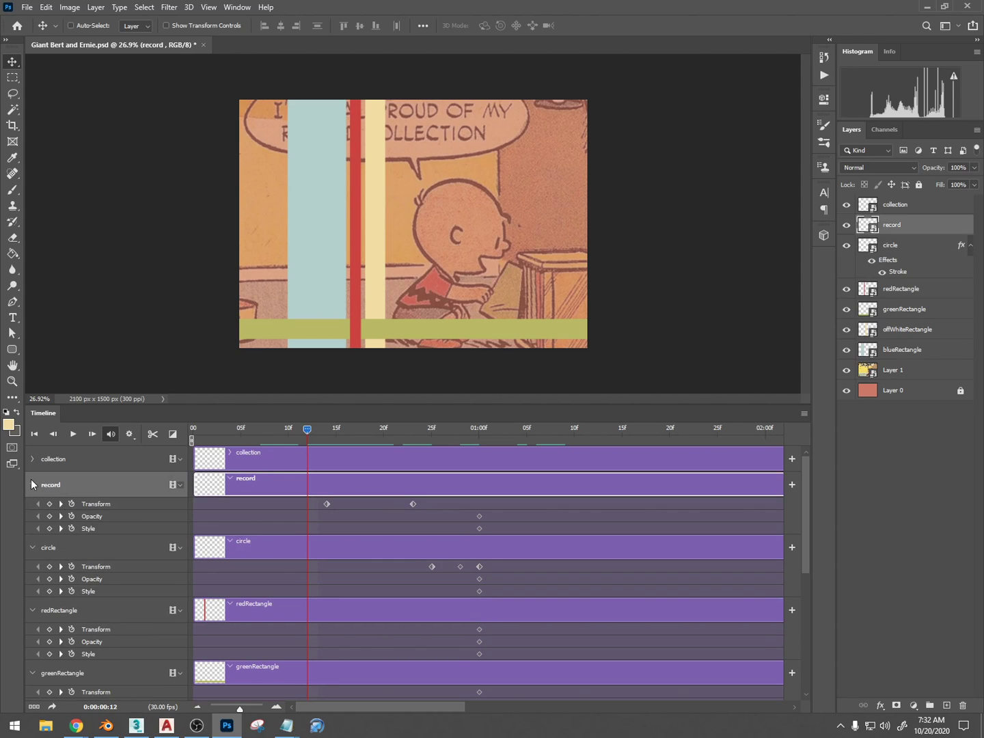
pyautogui.click(32, 485)
pyautogui.click(32, 509)
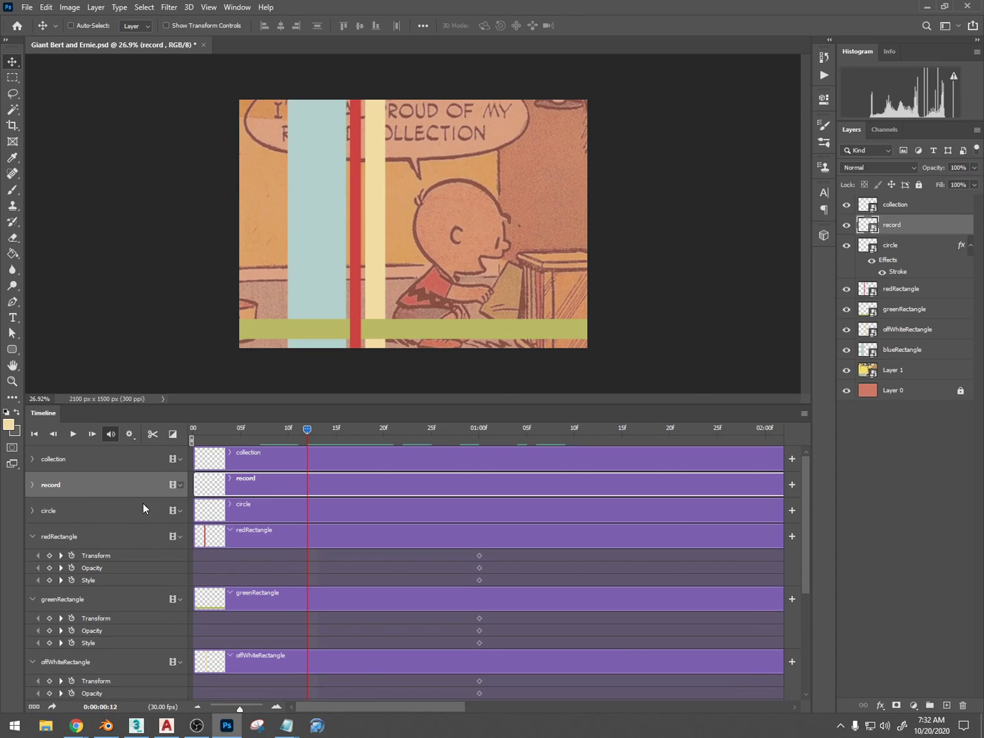
# Shift redRectangle's Transform keyframe to 0:00:00:20, and move the rectangle up off the canvas at 0:00:00:12 as its starting keyframe.
pyautogui.click(120, 538)
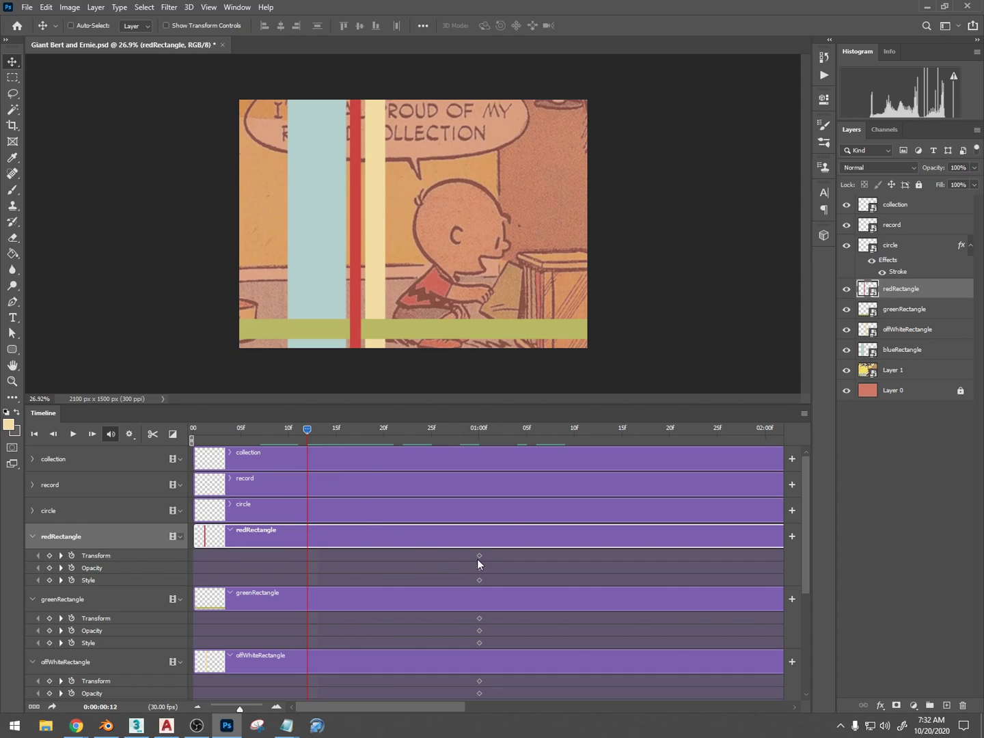
pyautogui.moveTo(477, 559); pyautogui.dragTo(385, 551)
pyautogui.moveTo(355, 329); pyautogui.dragTo(378, 56)
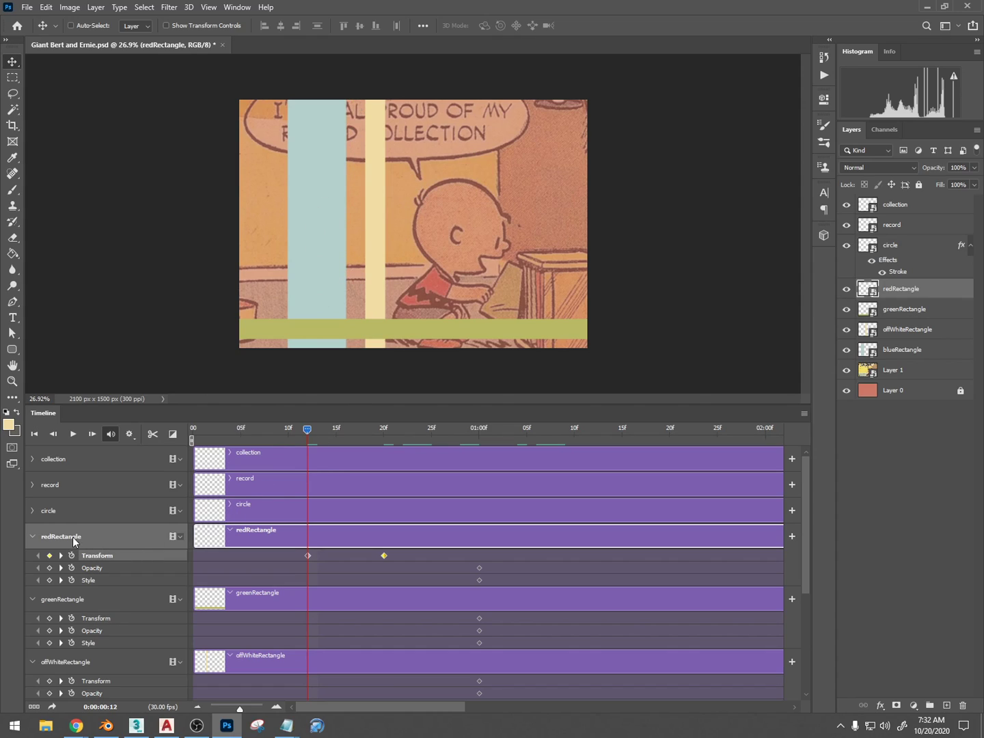
# Move offWhiteRectangle and blueRectangle down below the canvas at 0:00:00:12 as their starting Transform keyframes.
pyautogui.click(108, 600)
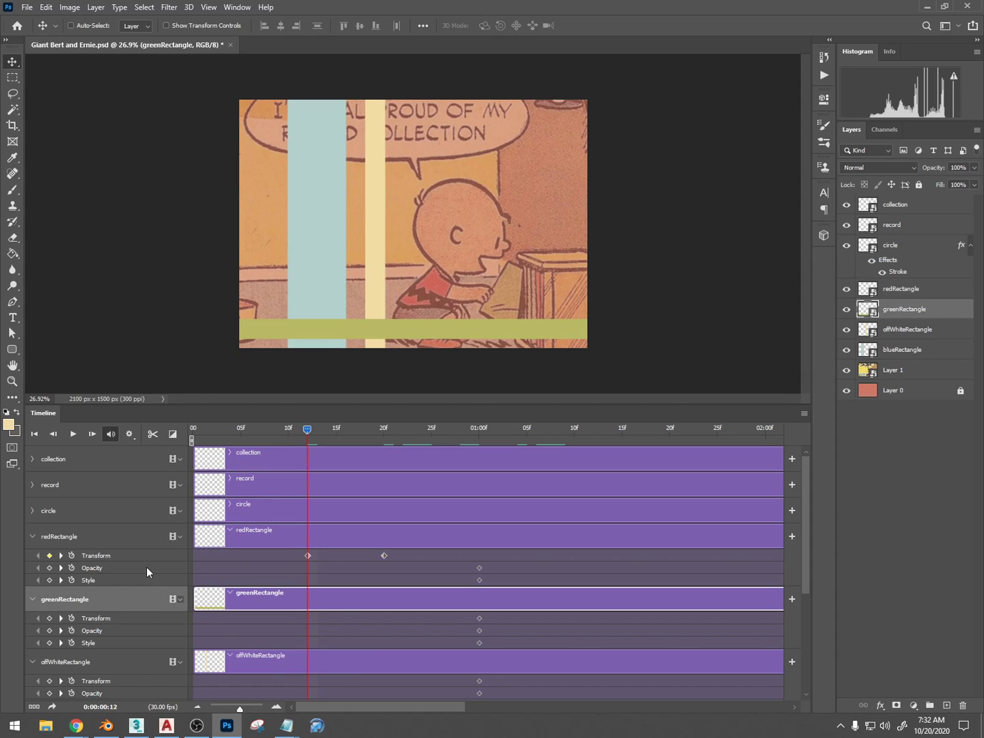
pyautogui.click(104, 662)
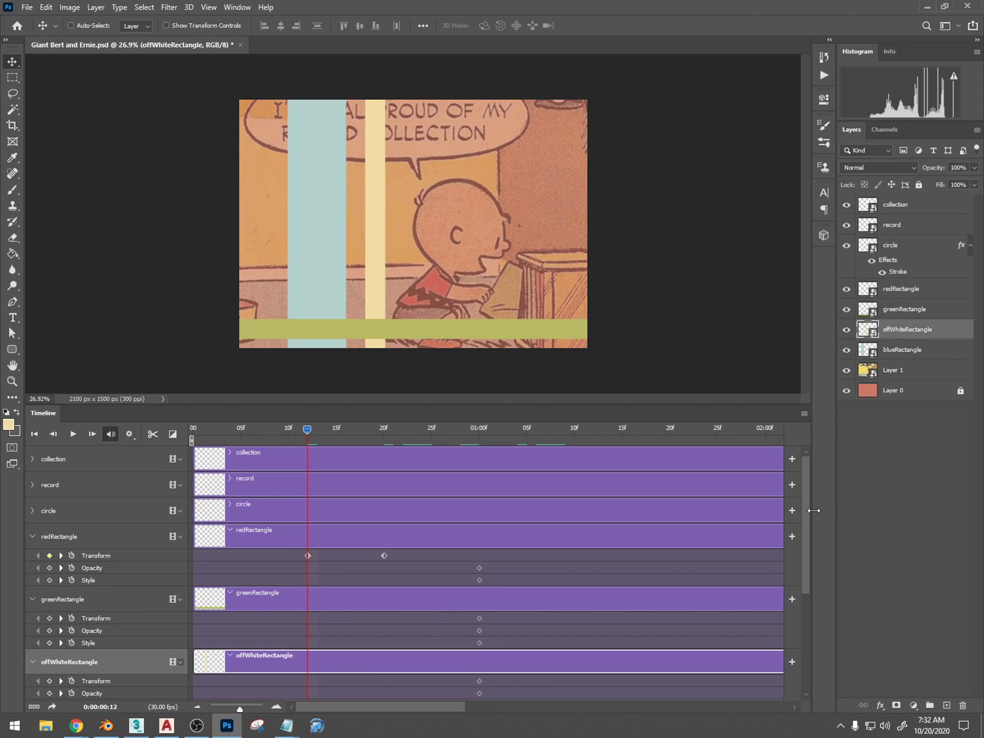
pyautogui.moveTo(807, 510); pyautogui.dragTo(797, 588)
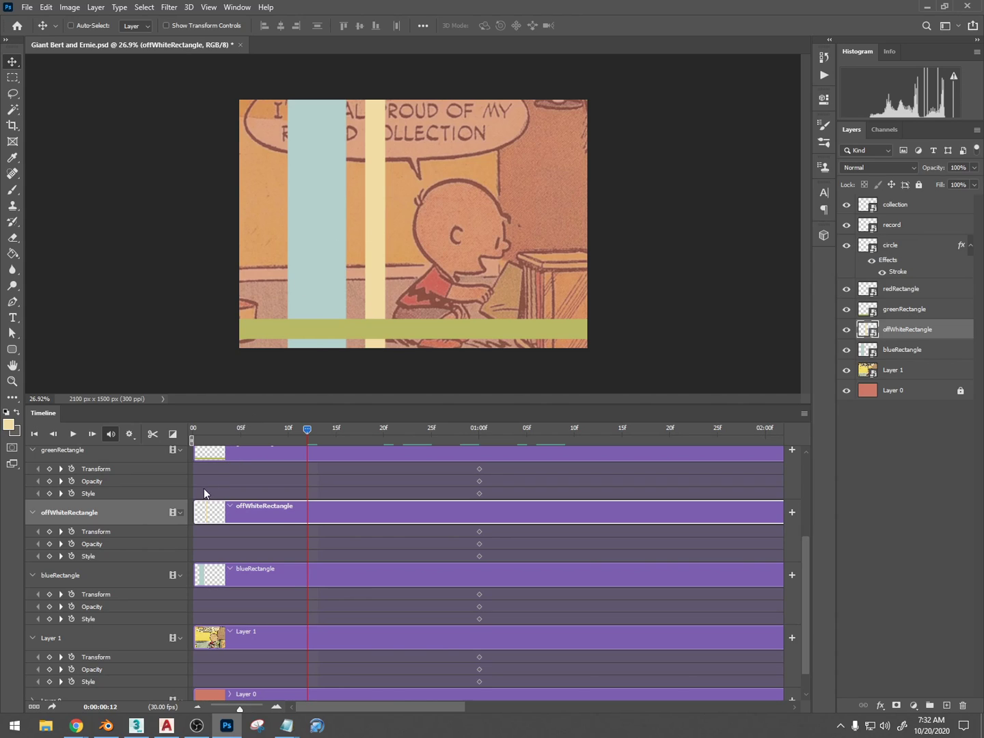
pyautogui.moveTo(378, 188); pyautogui.dragTo(375, 405)
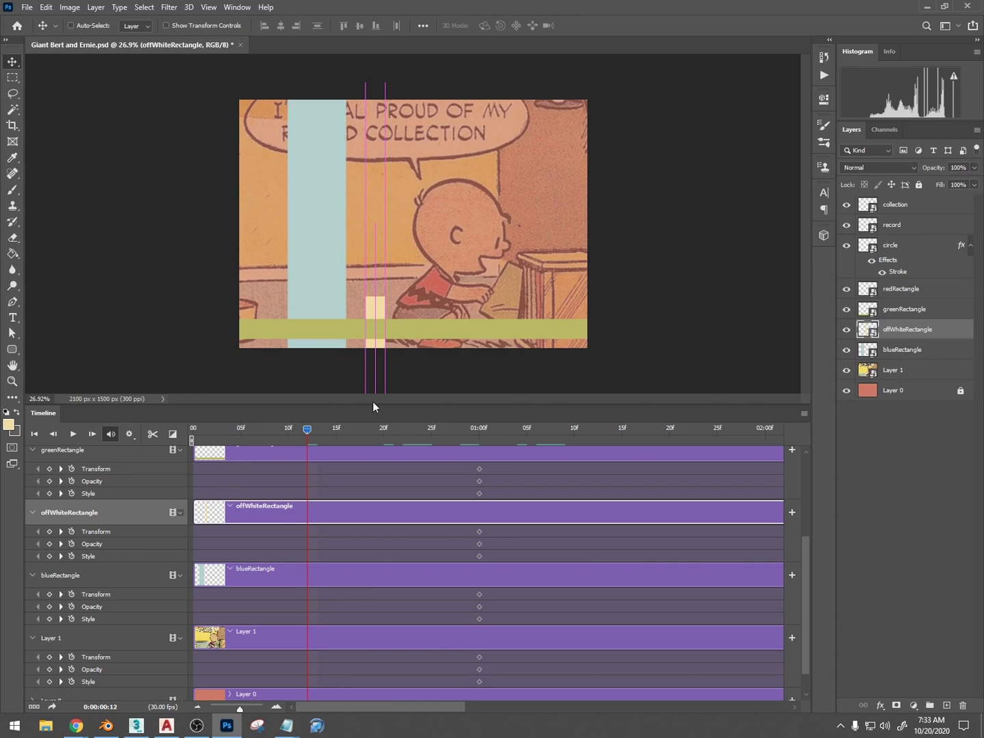
pyautogui.hotkey('ctrl', 'z')
pyautogui.moveTo(376, 122); pyautogui.dragTo(379, 300)
pyautogui.moveTo(379, 165); pyautogui.dragTo(375, 361)
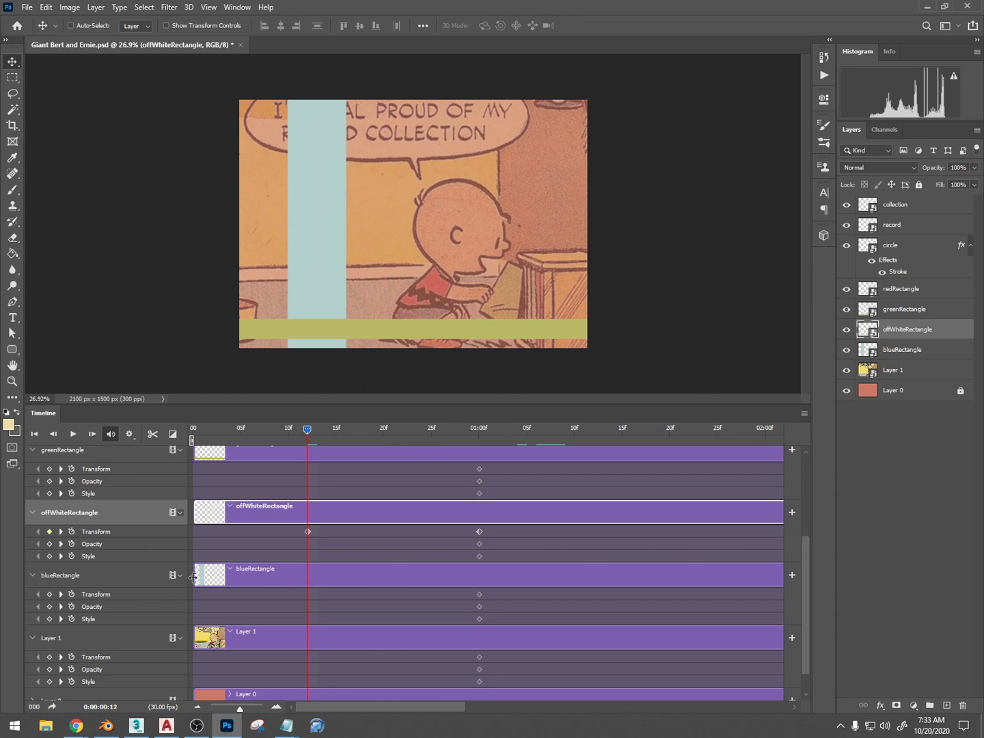
pyautogui.click(126, 572)
pyautogui.moveTo(312, 145); pyautogui.dragTo(315, 376)
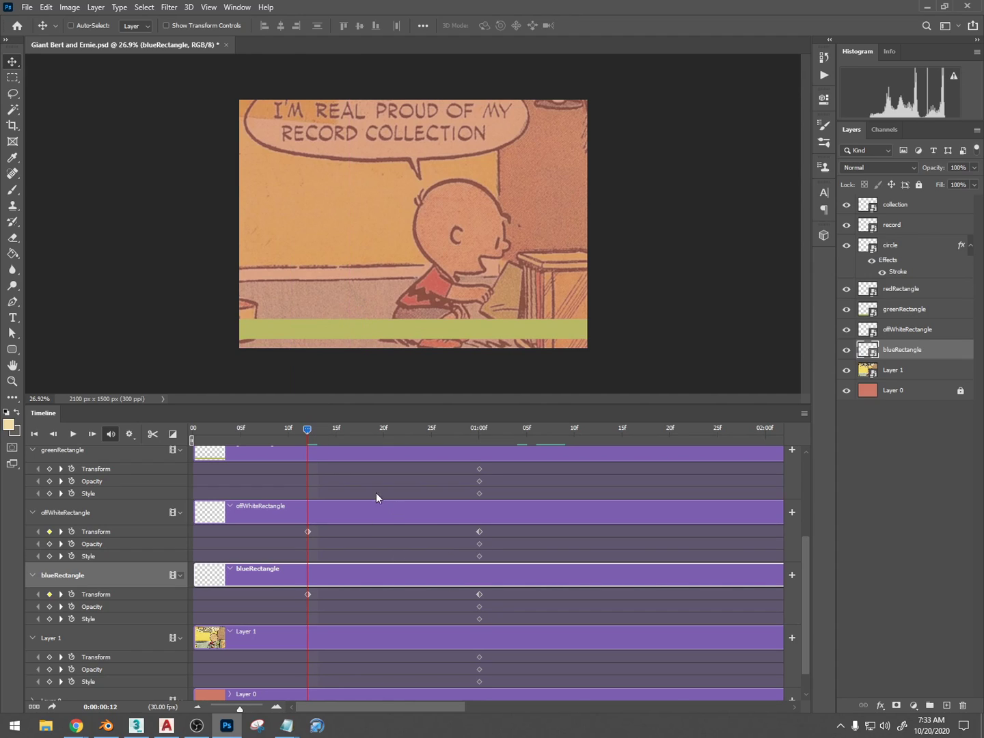
# Shift the ending Transform keyframes of offWhiteRectangle and blueRectangle to 0:00:00:20.
pyautogui.scroll(2, 334, 483)
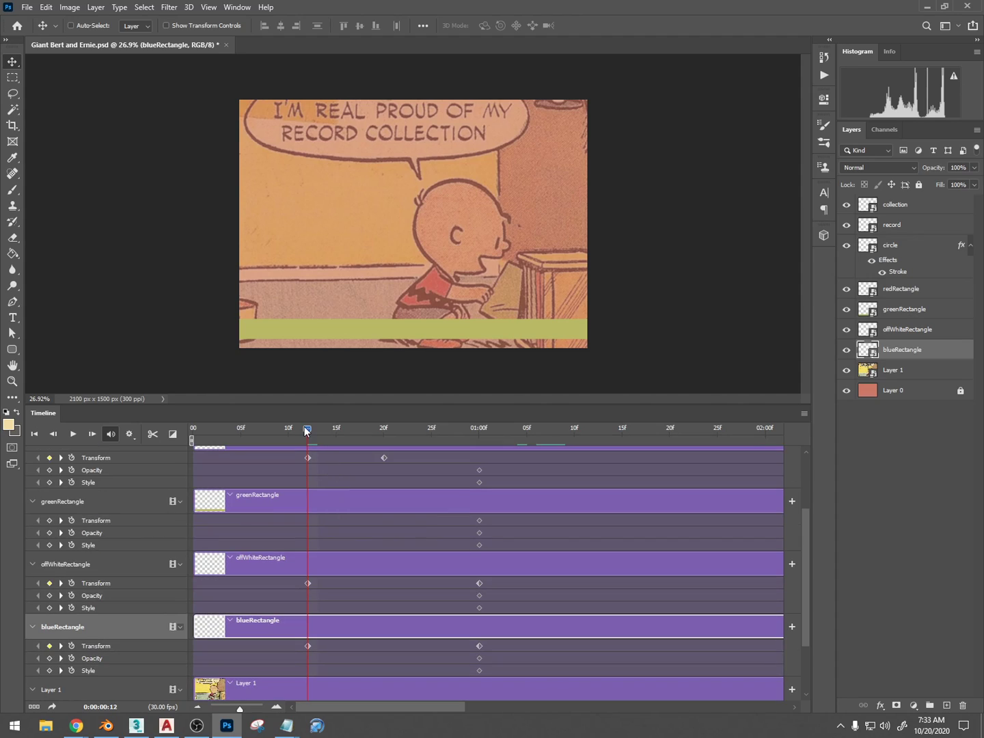
pyautogui.click(385, 429)
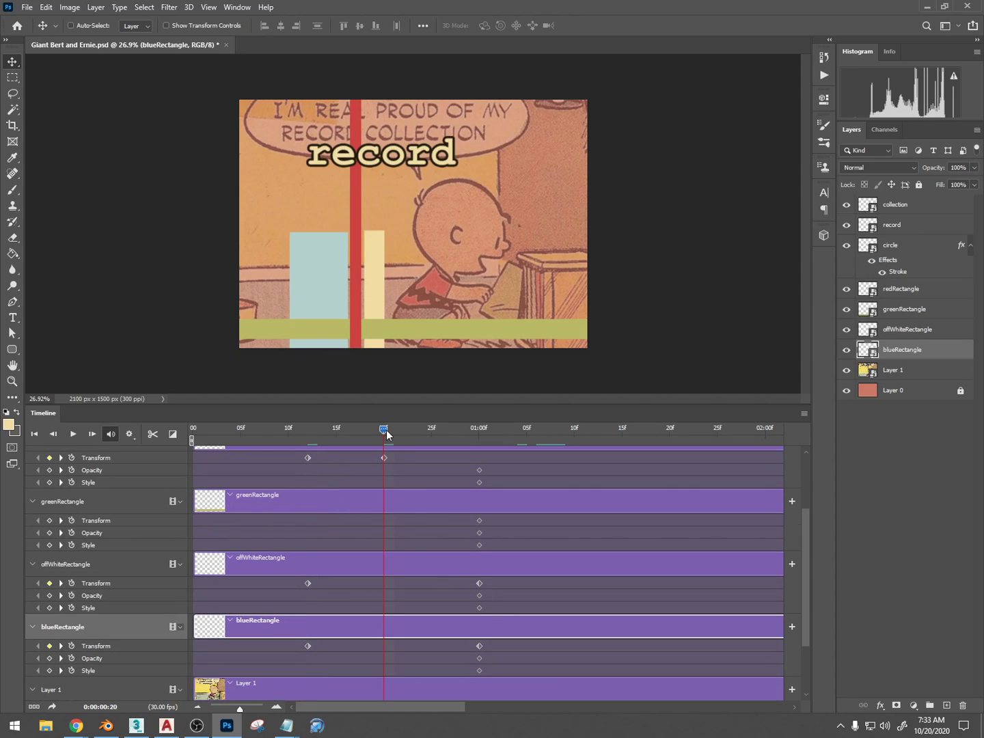
pyautogui.moveTo(480, 582); pyautogui.dragTo(389, 584)
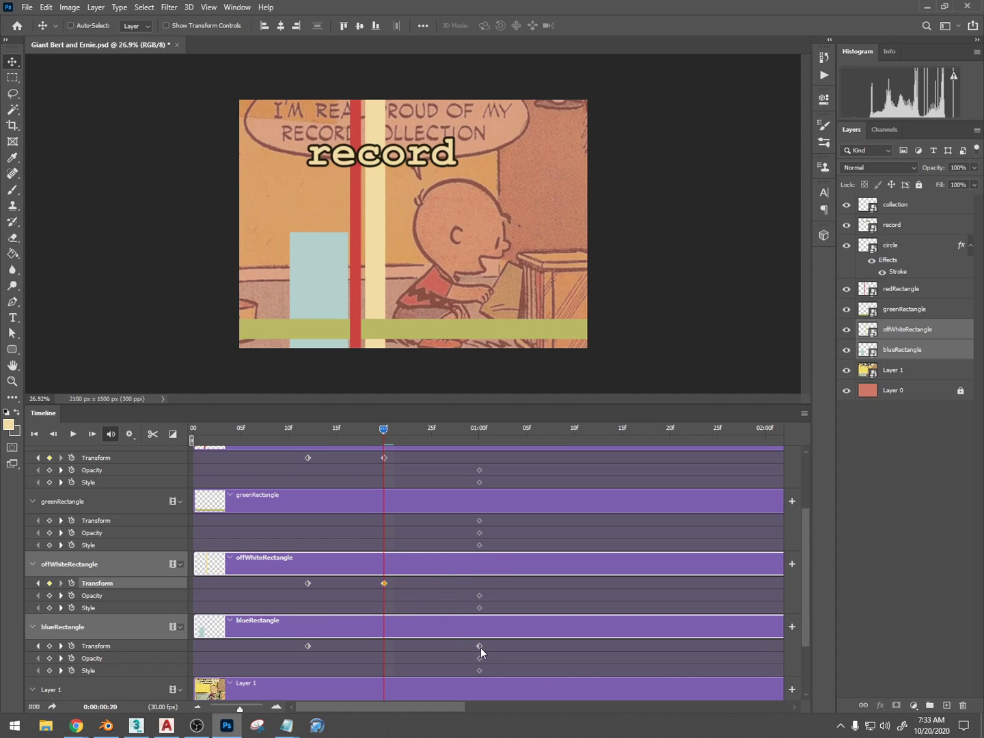
pyautogui.moveTo(479, 646); pyautogui.dragTo(396, 645)
# Delay blueRectangle's clip to start at frame 5 and offWhiteRectangle's at frame 10, and play the animation from the start.
pyautogui.moveTo(284, 618); pyautogui.dragTo(332, 621)
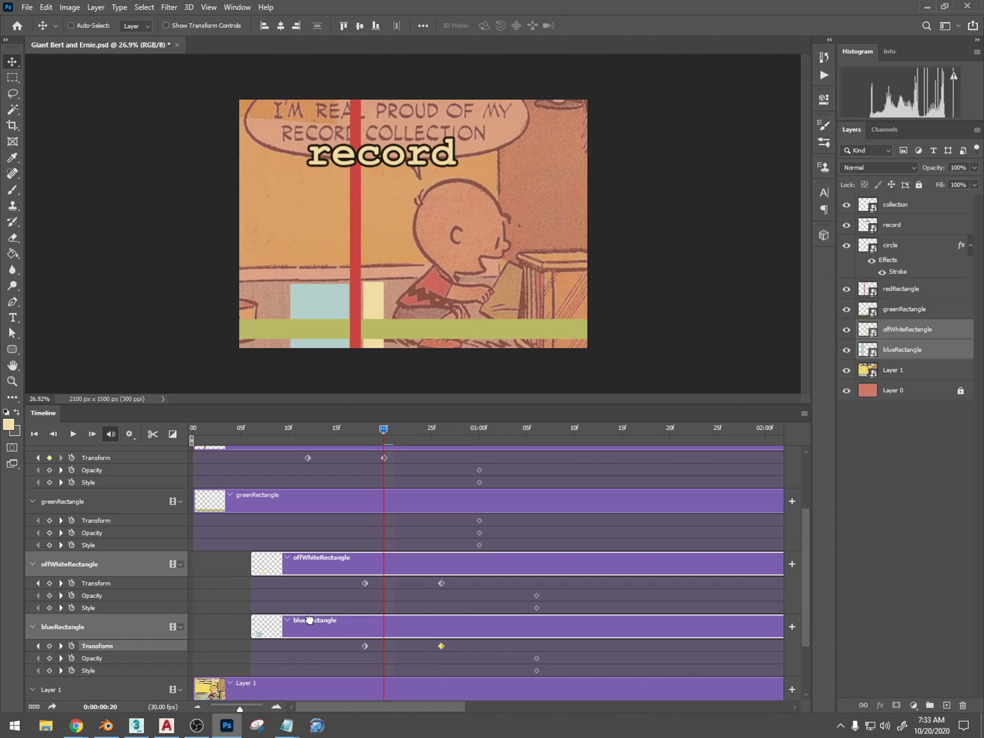
pyautogui.click(322, 562)
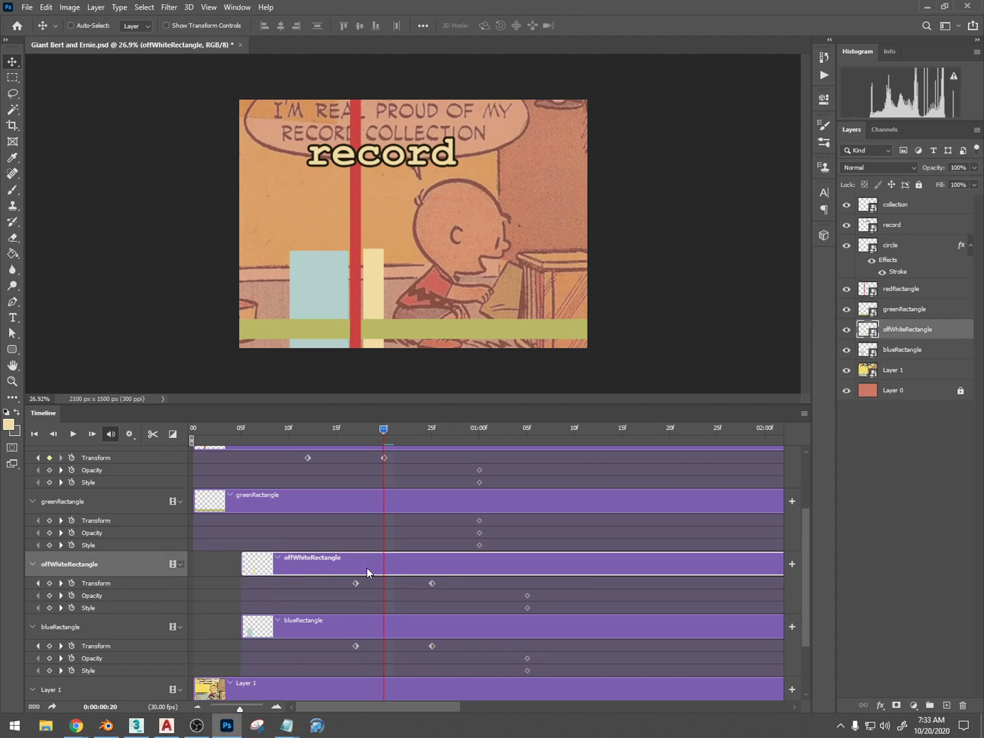
pyautogui.moveTo(464, 563); pyautogui.dragTo(487, 563)
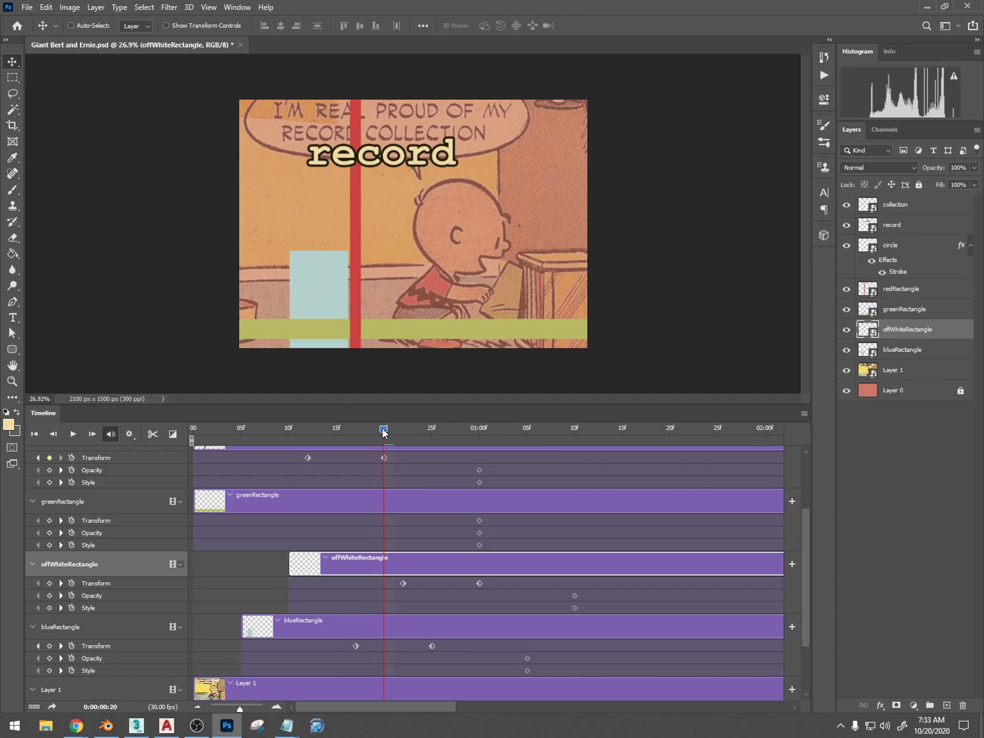
pyautogui.moveTo(383, 432); pyautogui.dragTo(188, 429)
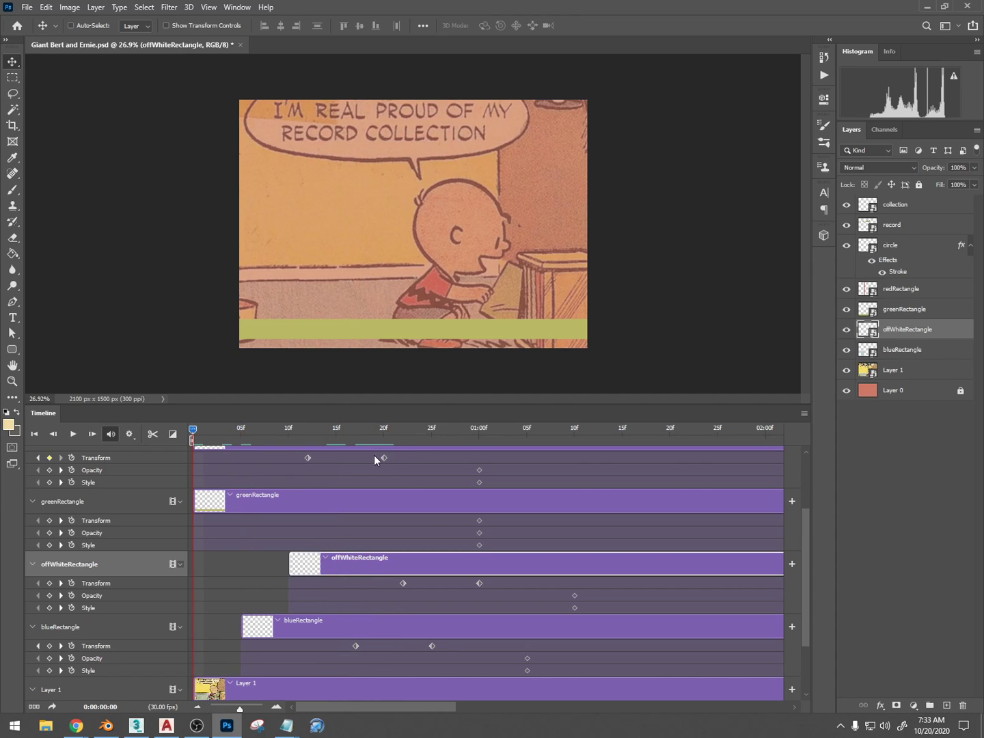
pyautogui.press('space')
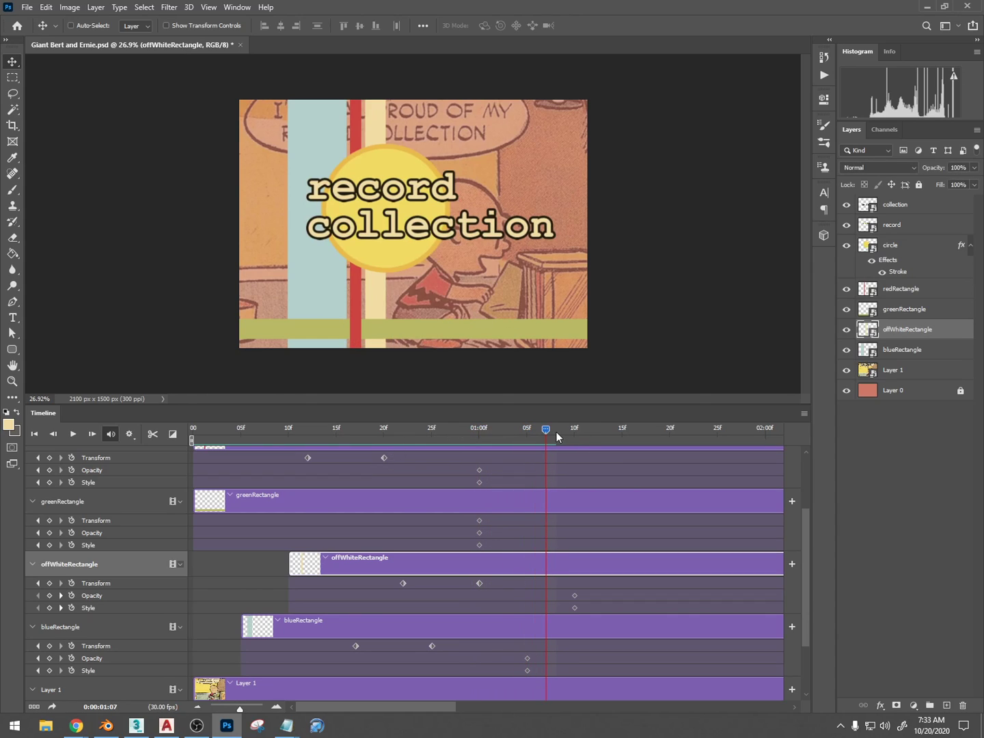
# Return the playhead to 0:00:00:20, and collapse the timeline tracks of the green, off-white, blue and red rectangles.
pyautogui.moveTo(557, 432); pyautogui.dragTo(386, 437)
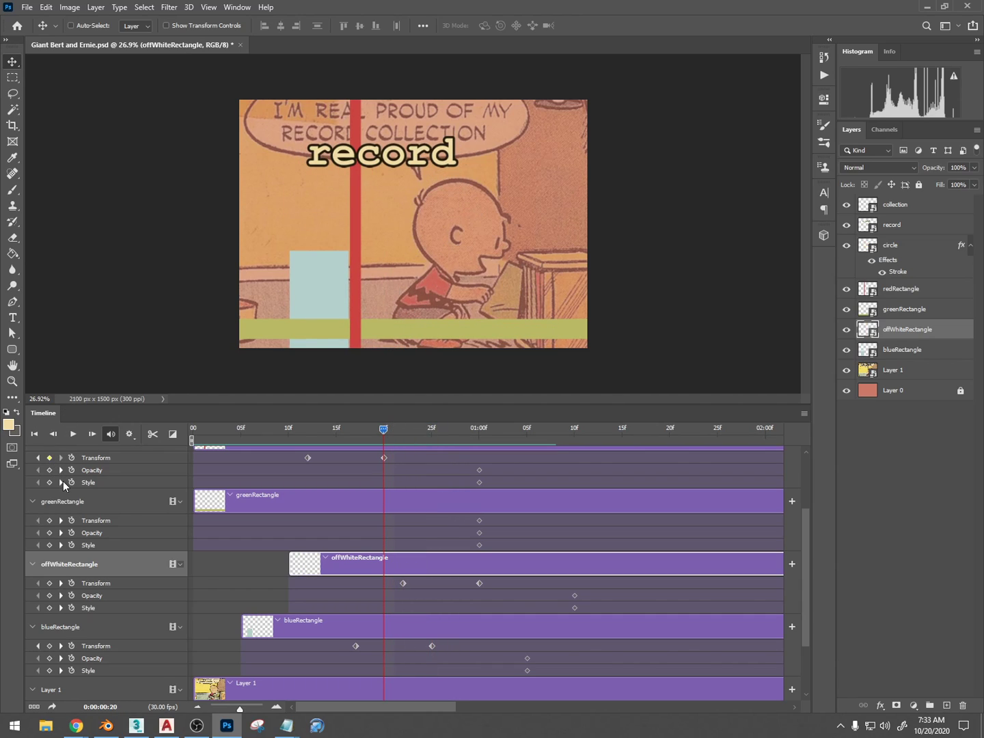
pyautogui.click(33, 501)
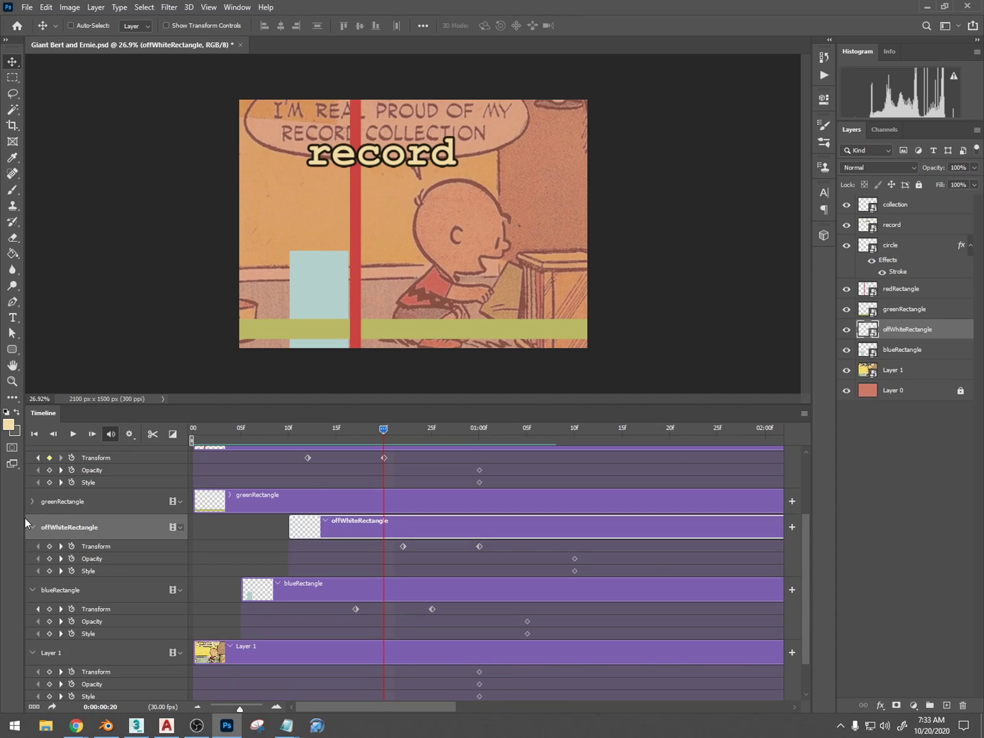
pyautogui.click(32, 526)
pyautogui.click(33, 550)
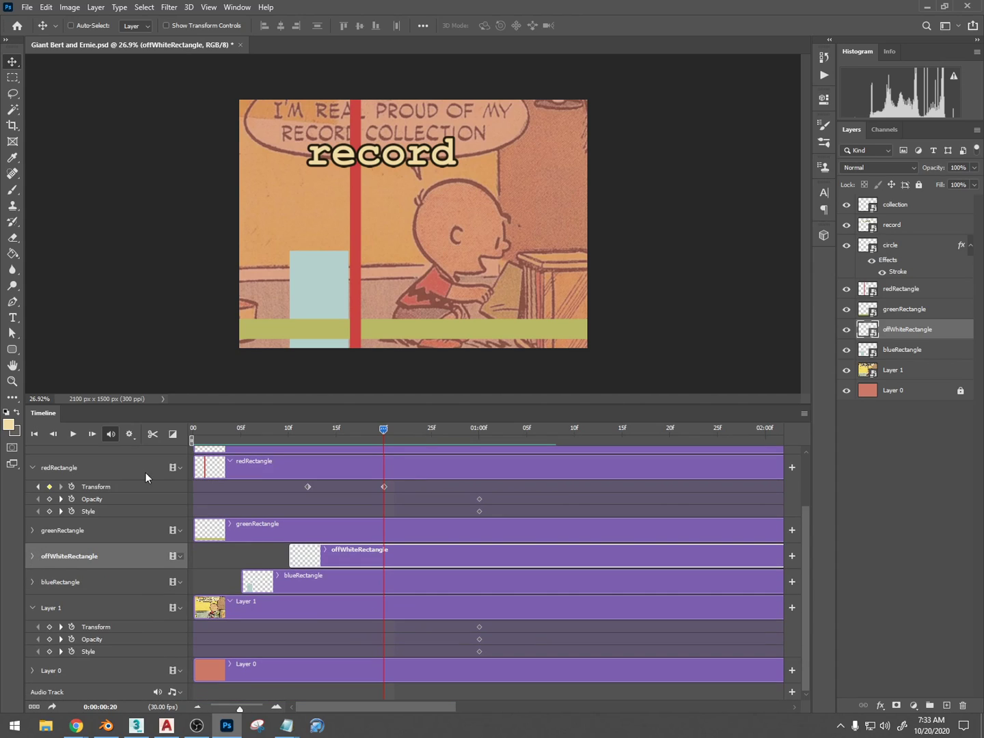
pyautogui.click(32, 467)
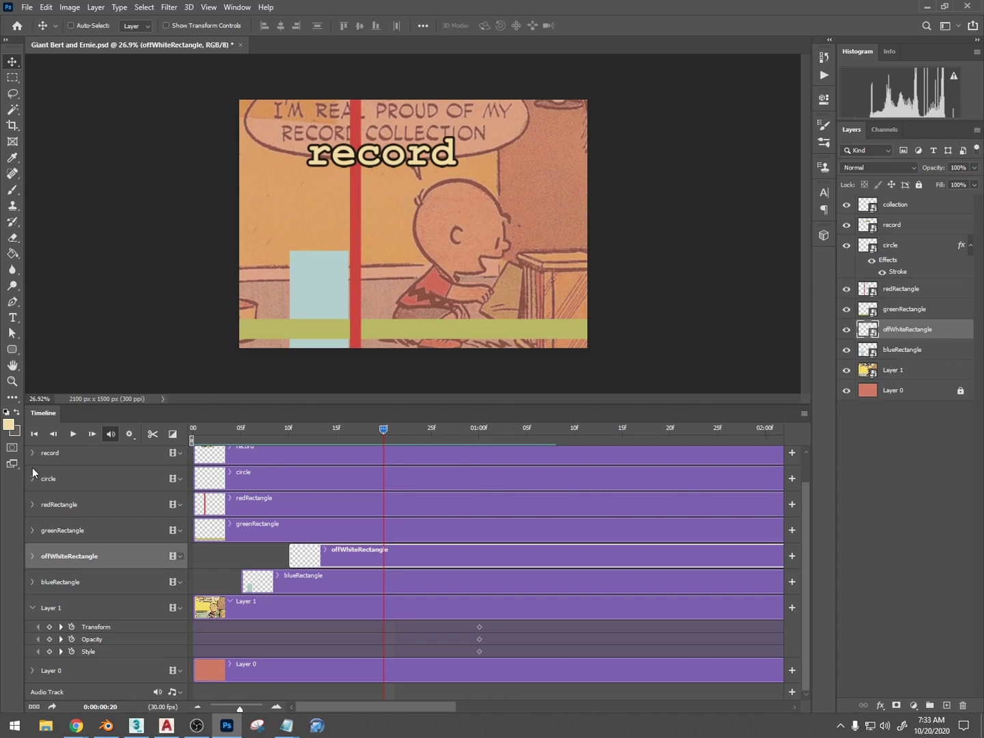
# Move greenRectangle off the left edge of the canvas at 0:00:00:20 as its starting Transform keyframe.
pyautogui.click(109, 583)
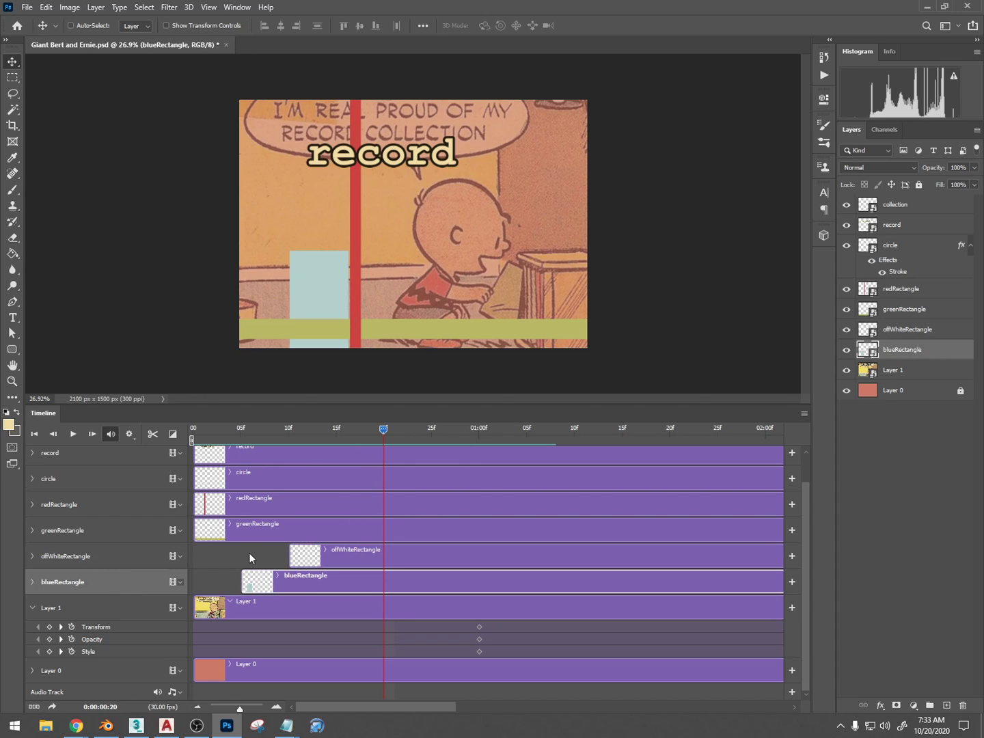
pyautogui.click(108, 605)
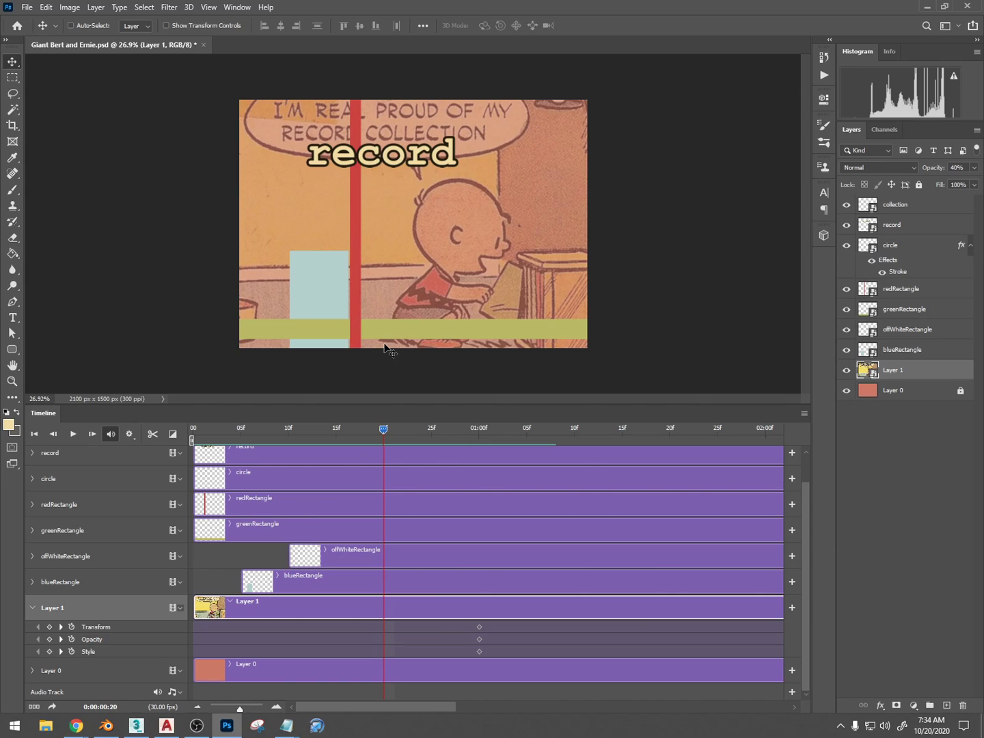
pyautogui.click(105, 532)
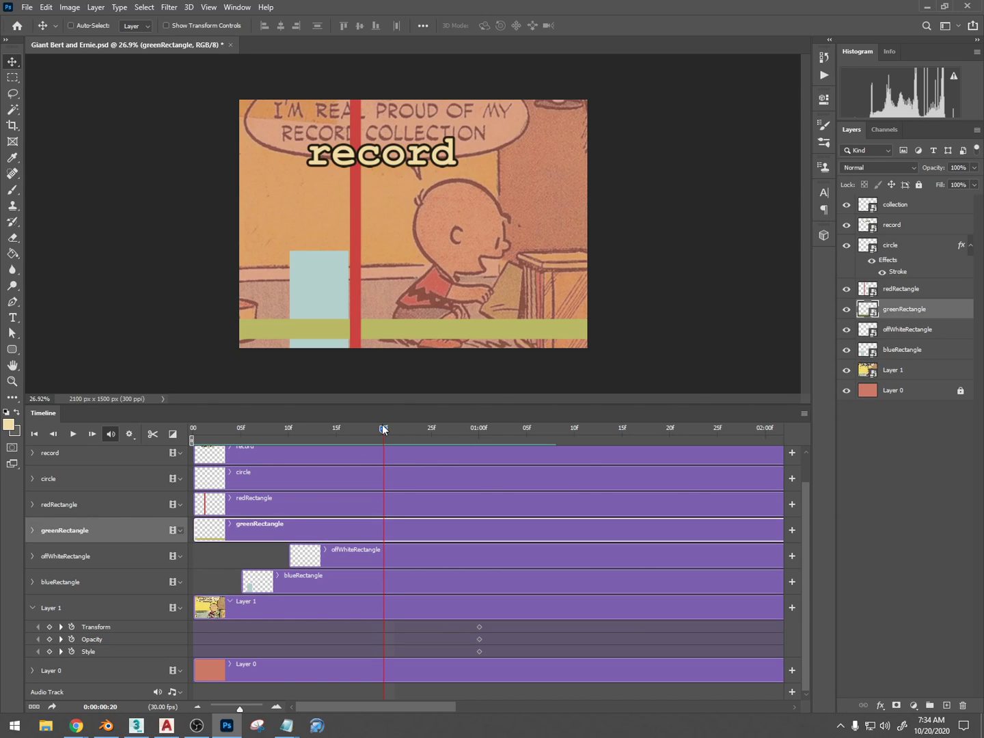
pyautogui.click(34, 532)
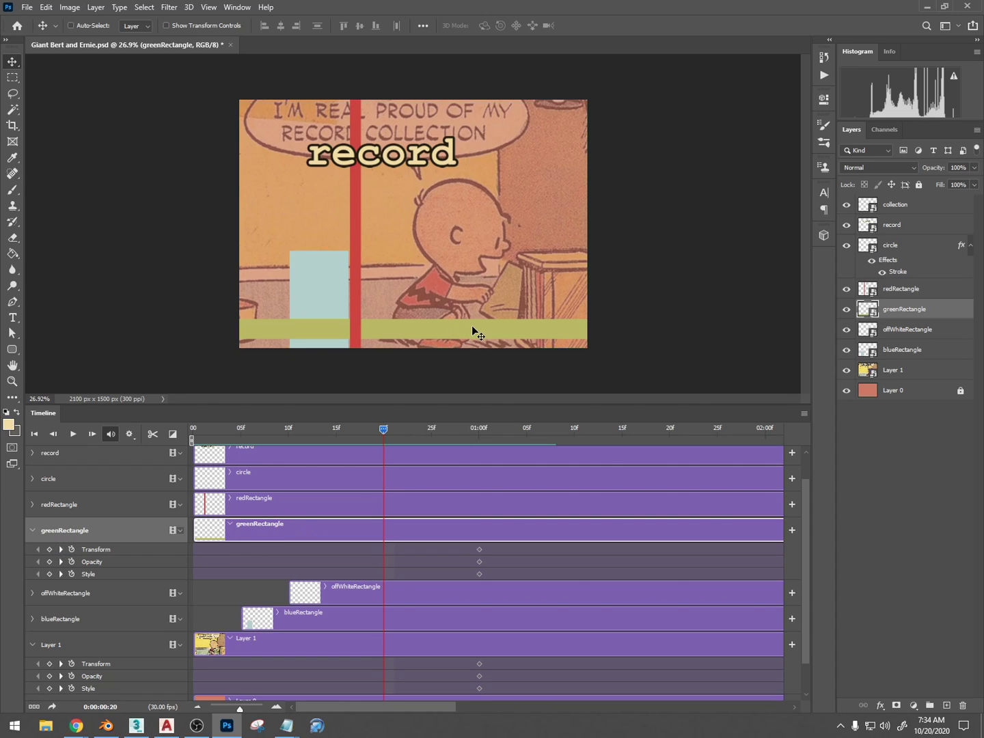
pyautogui.moveTo(557, 330); pyautogui.dragTo(529, 335)
pyautogui.moveTo(410, 341); pyautogui.dragTo(200, 331)
# Play the animation to check the green rectangle's entrance.
pyautogui.moveTo(383, 429); pyautogui.dragTo(249, 432)
pyautogui.press('space')
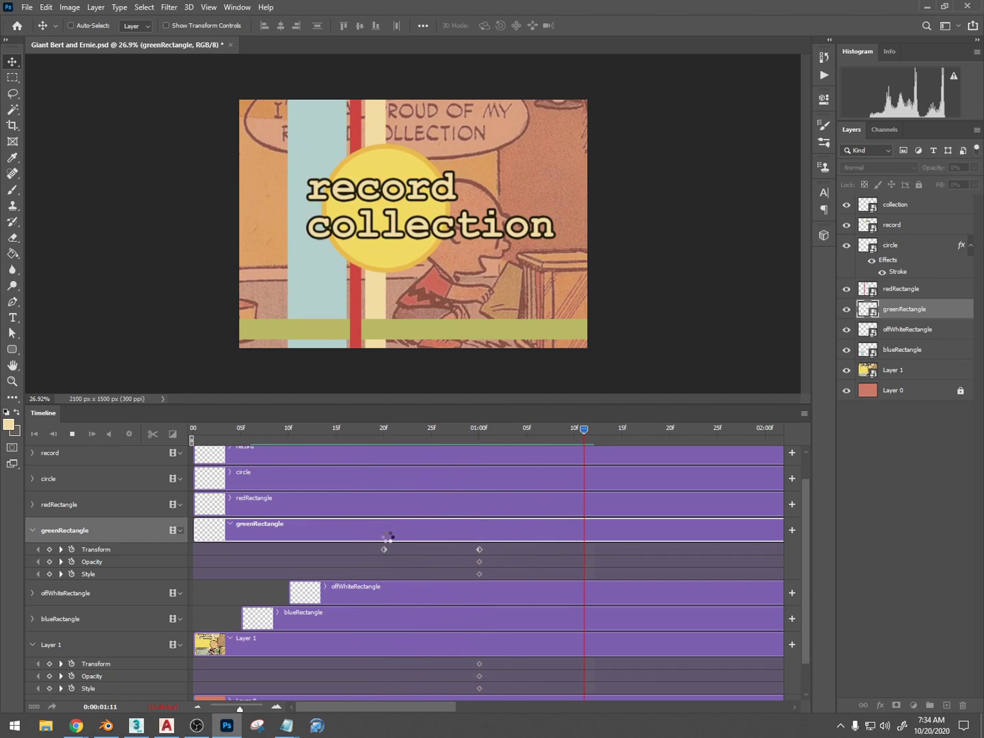
pyautogui.press('space')
# Shift greenRectangle's ending Transform keyframe to 0:00:00:25, and replay the animation from 0:00:00:01.
pyautogui.moveTo(479, 549); pyautogui.dragTo(434, 553)
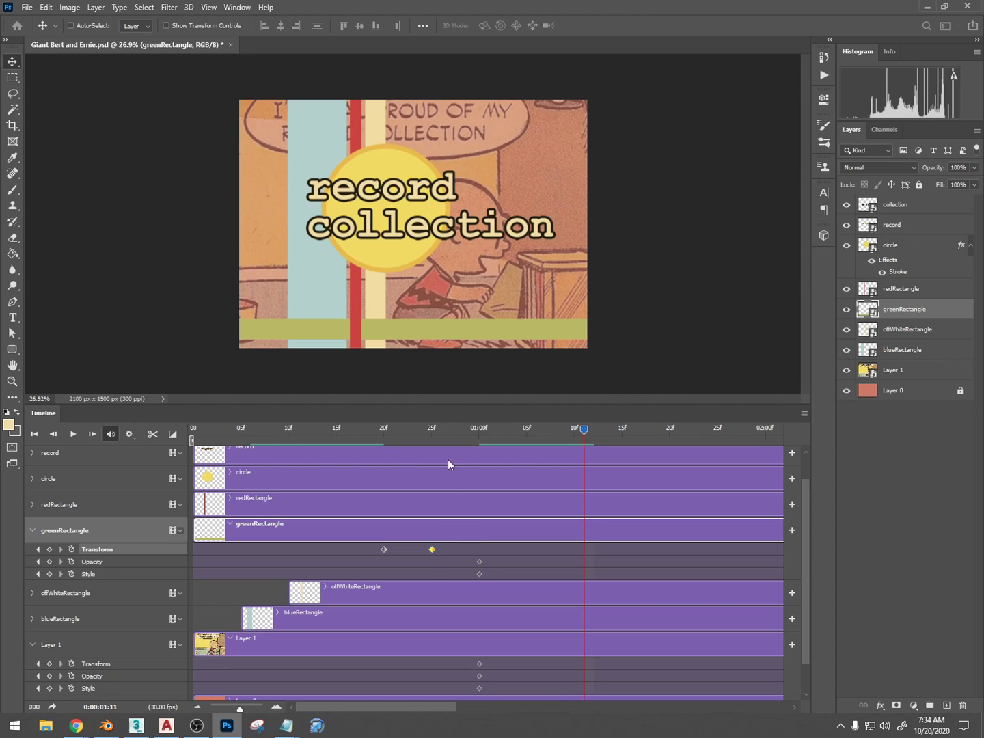
pyautogui.moveTo(571, 438); pyautogui.dragTo(203, 431)
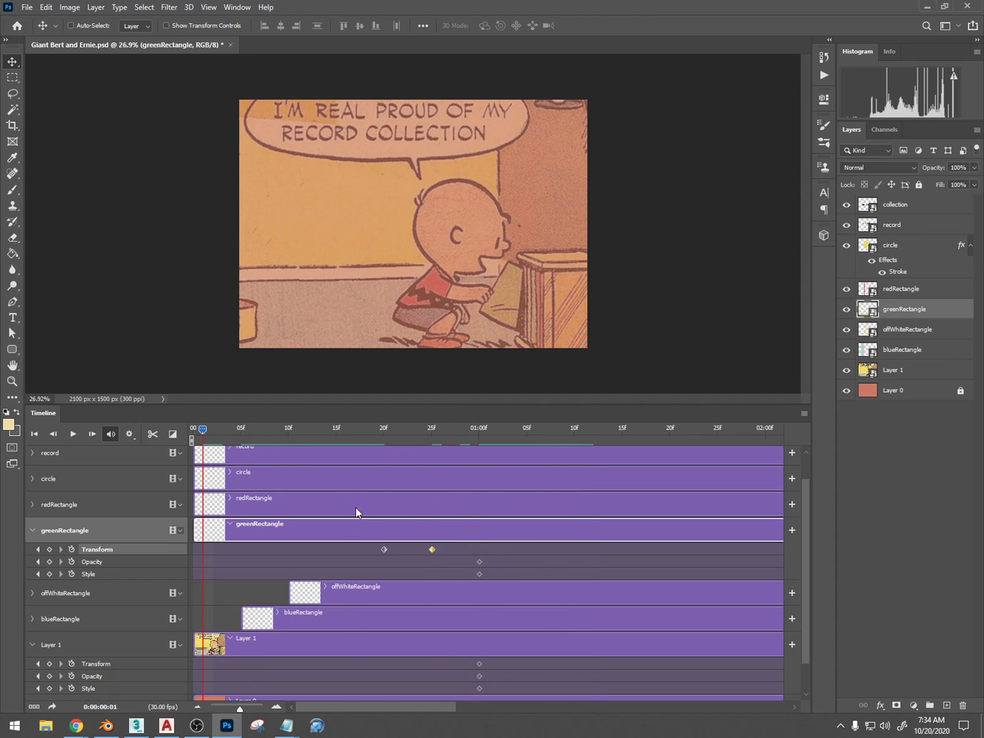
pyautogui.press('space')
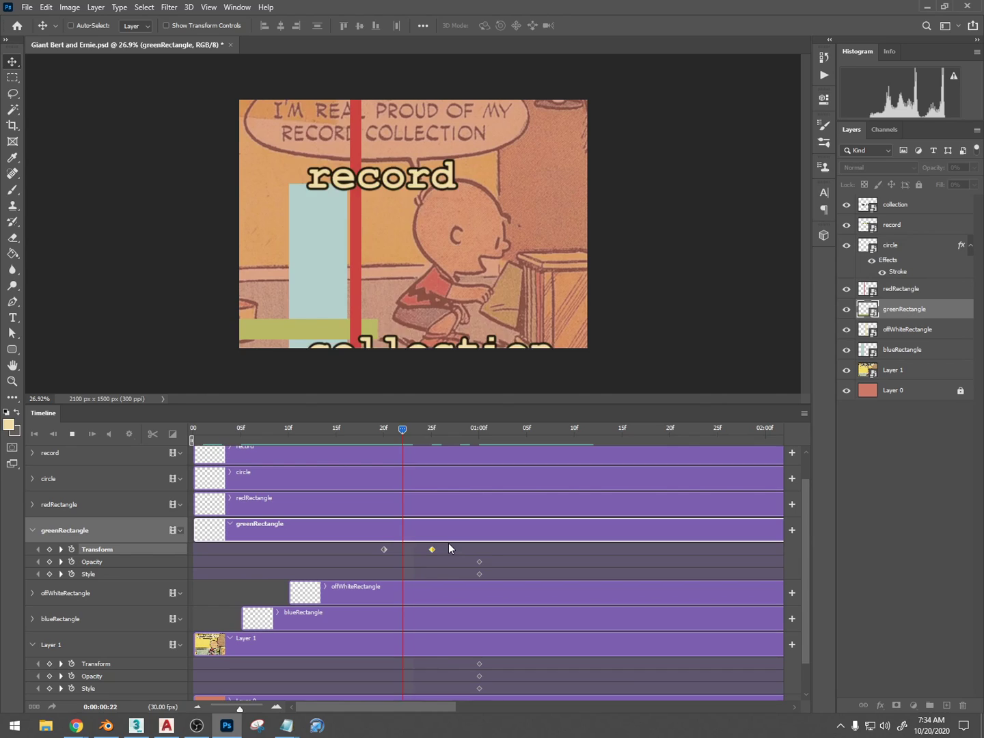
pyautogui.press('space')
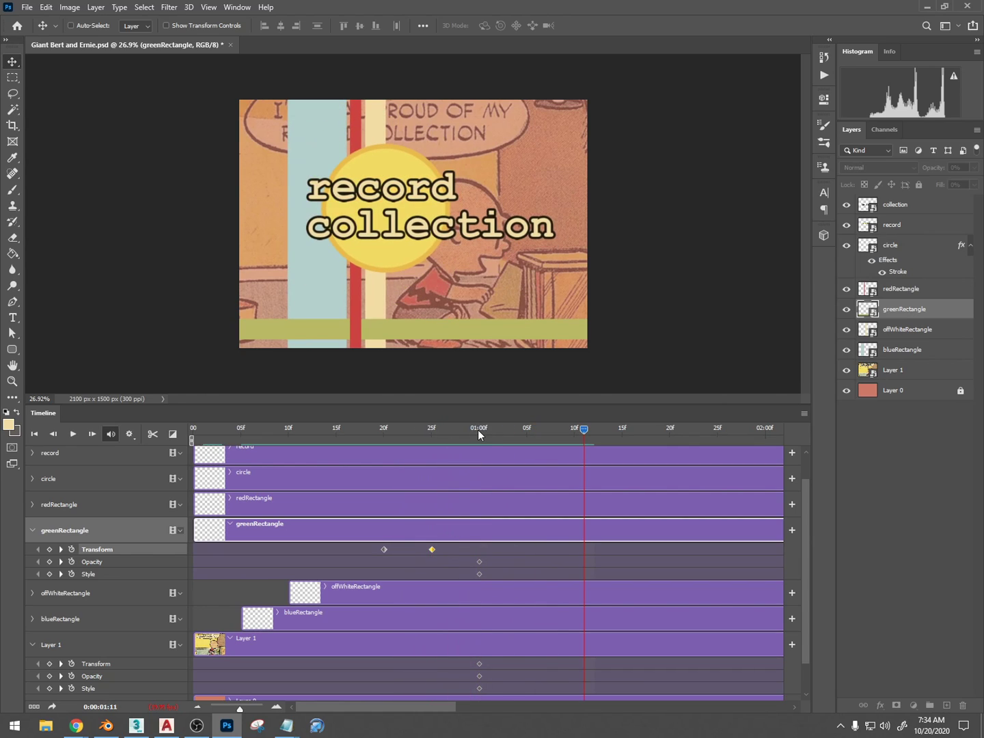
# Collapse the greenRectangle track, and set Layer 1's opacity to 0% at 0:00:00:00 as its starting Opacity keyframe.
pyautogui.moveTo(477, 430); pyautogui.dragTo(307, 428)
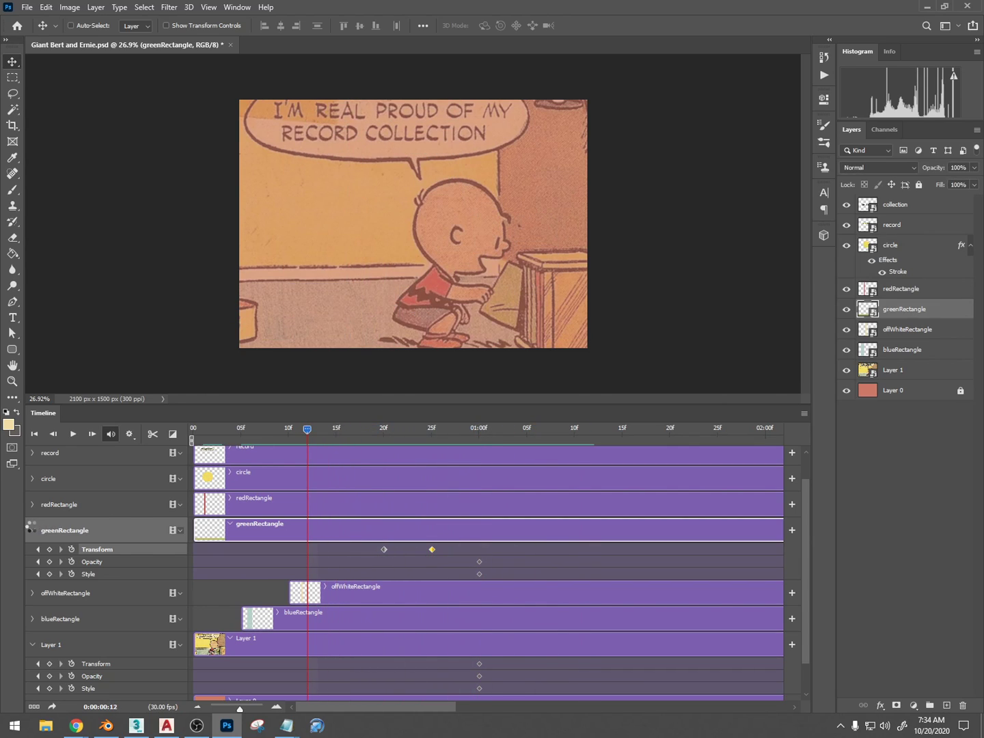
pyautogui.click(32, 531)
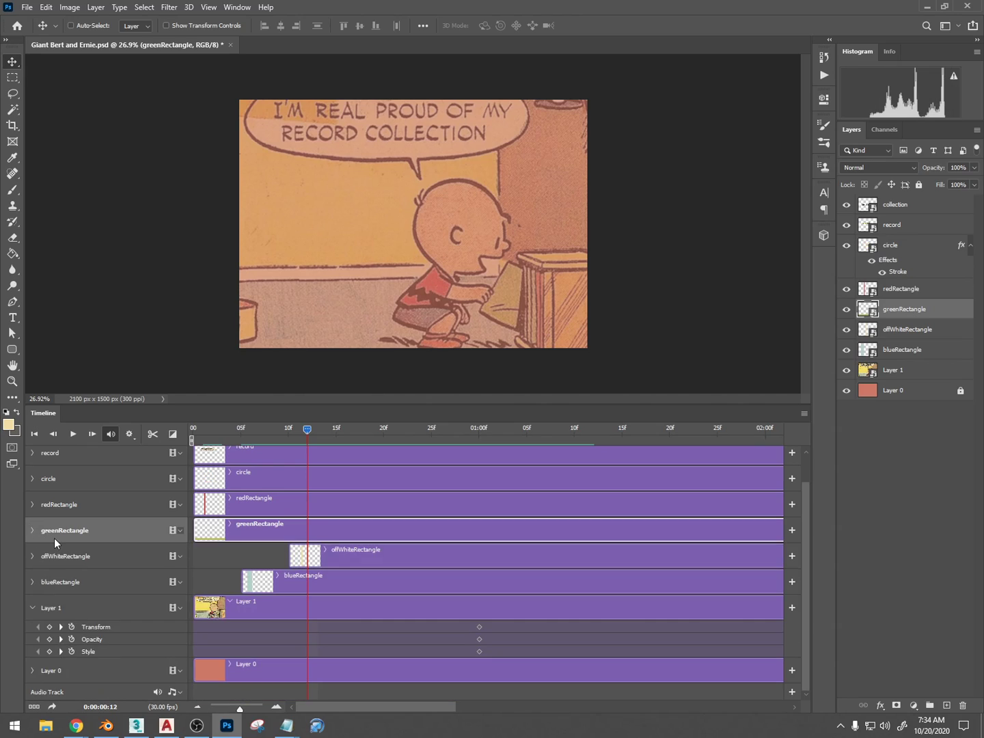
pyautogui.click(96, 607)
pyautogui.moveTo(312, 428); pyautogui.dragTo(182, 440)
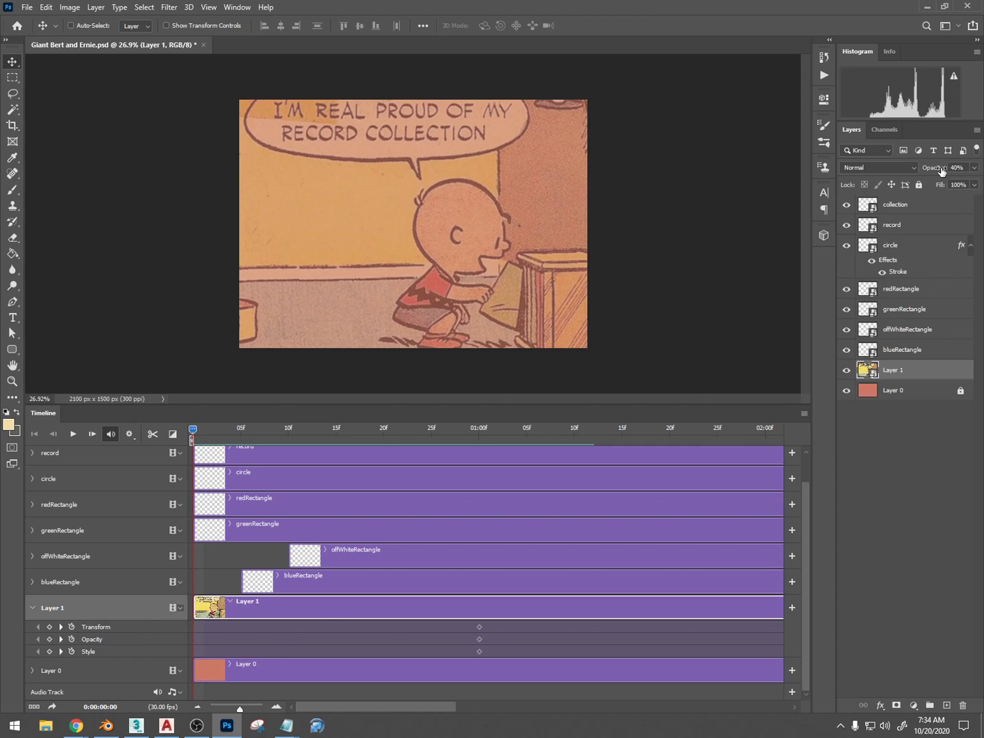
pyautogui.hotkey('ctrl', 't')
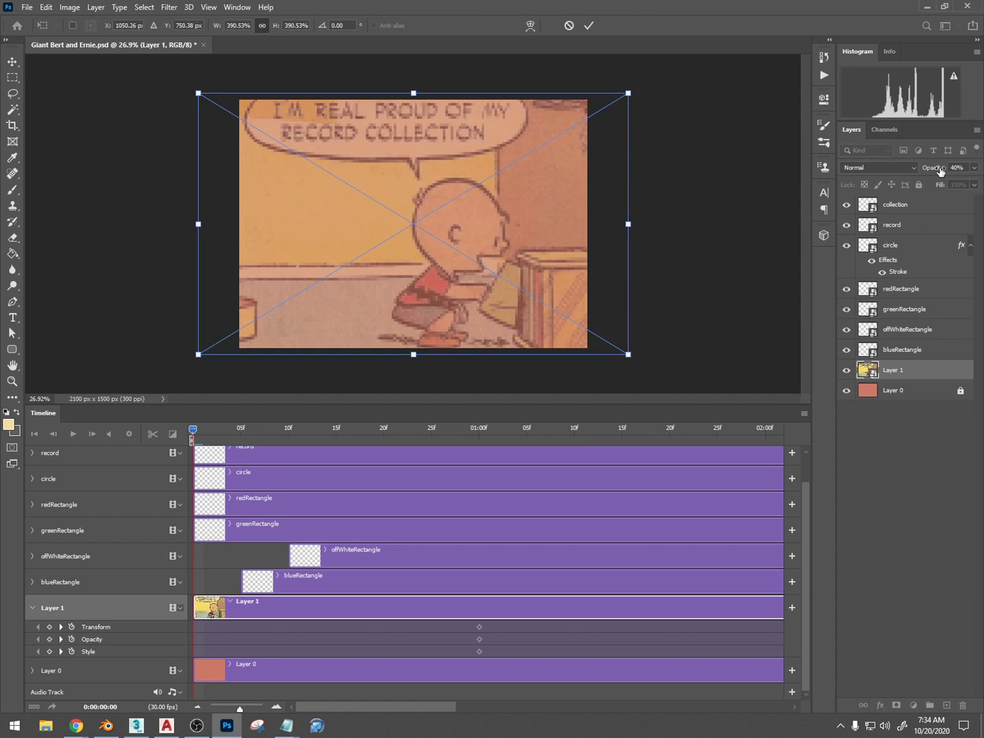
pyautogui.moveTo(939, 171); pyautogui.dragTo(855, 177)
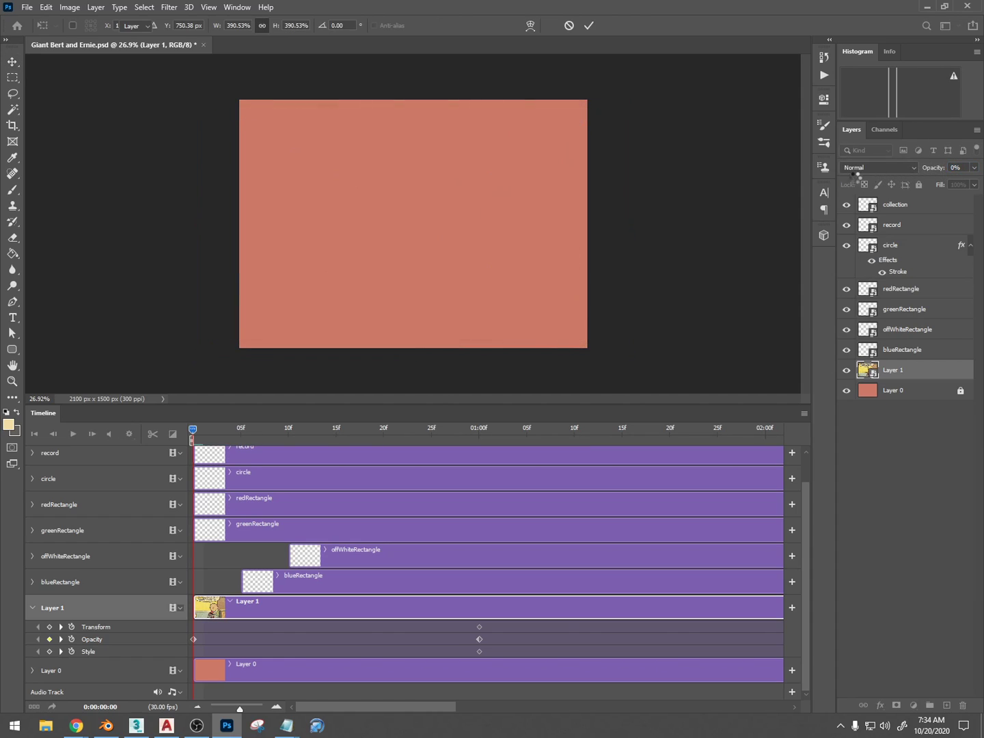
pyautogui.press('Return')
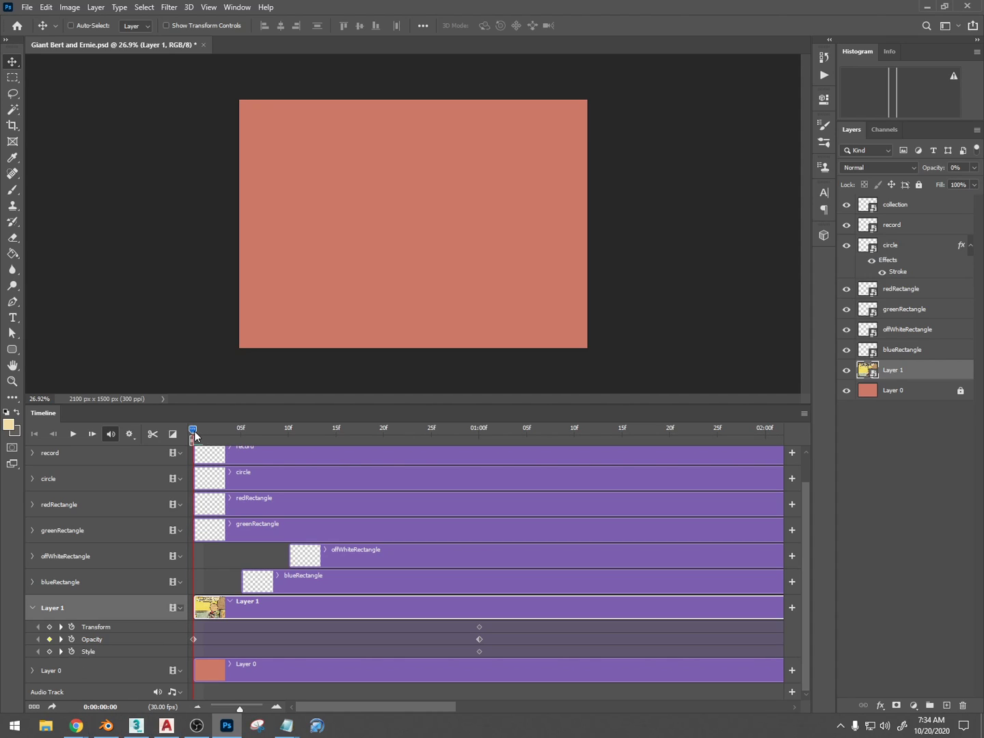
# Set Layer 1's opacity to 100% at 0:00:00:10, and scale it proportionally to 280.53% at 0:00:00:05.
pyautogui.moveTo(194, 432); pyautogui.dragTo(287, 437)
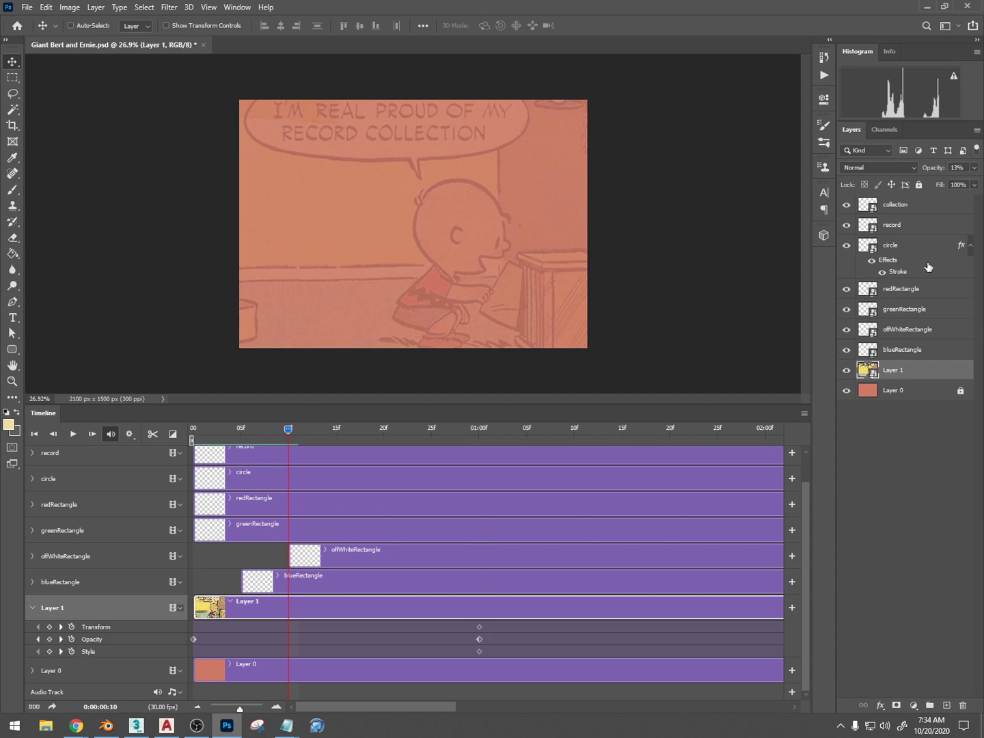
pyautogui.moveTo(932, 170); pyautogui.dragTo(979, 176)
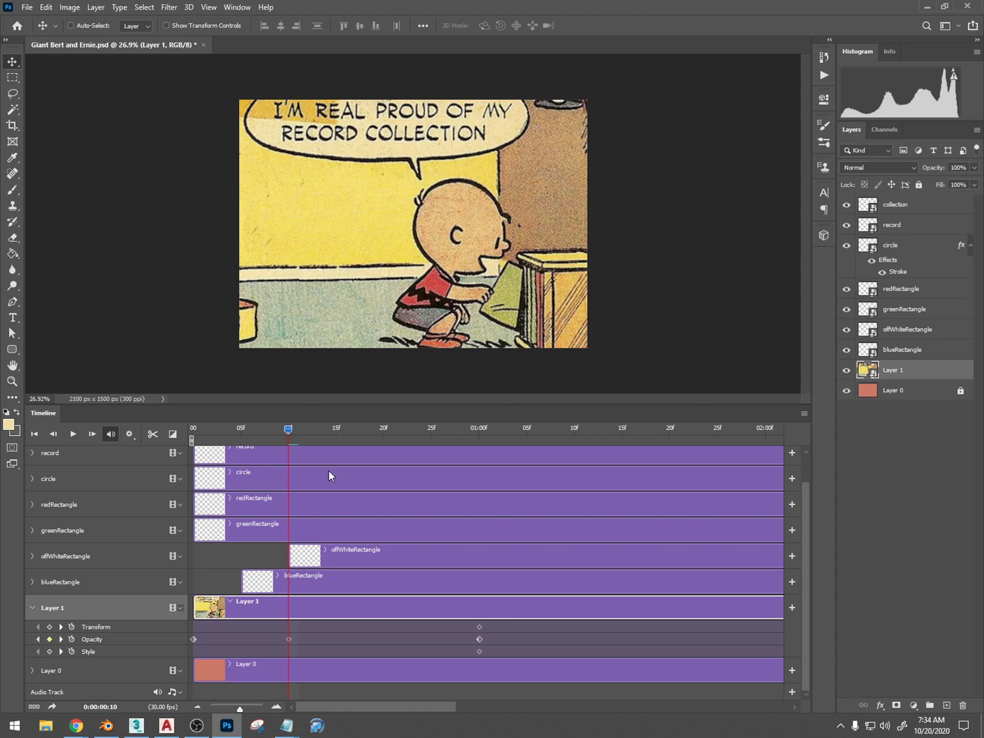
pyautogui.moveTo(286, 432); pyautogui.dragTo(245, 453)
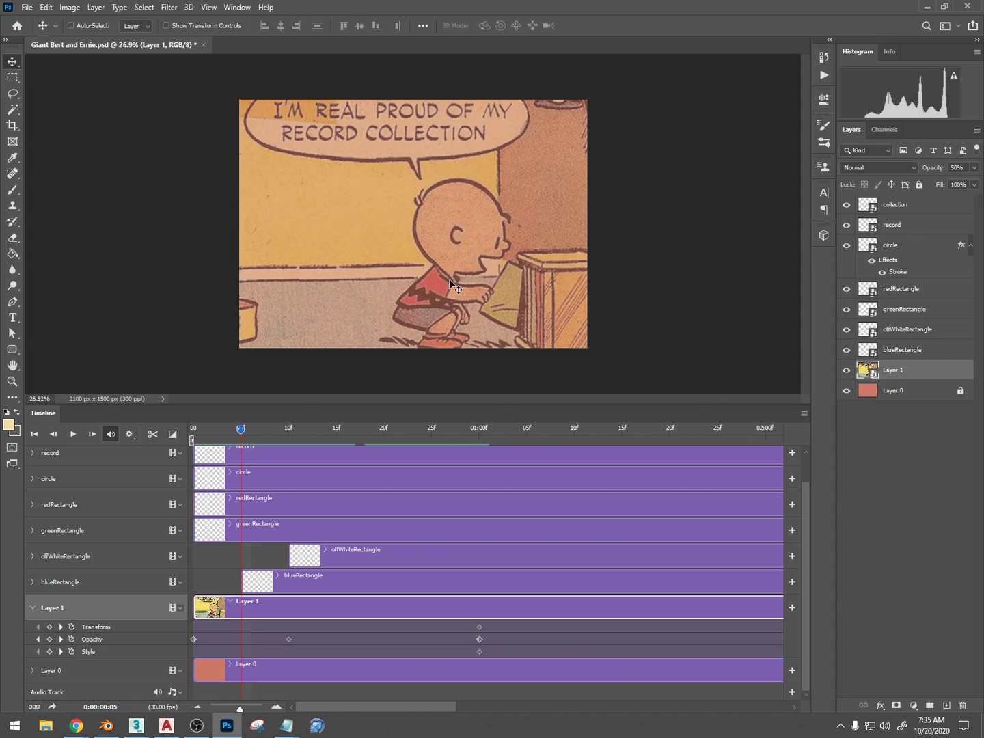
pyautogui.hotkey('ctrl', 't')
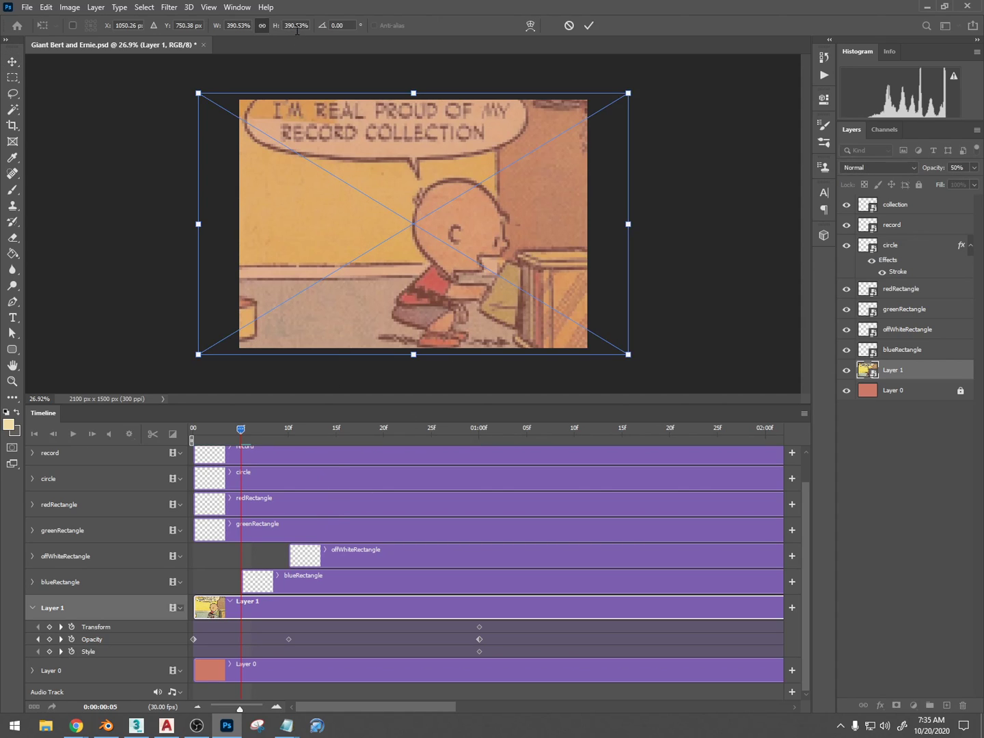
pyautogui.moveTo(277, 28); pyautogui.dragTo(208, 35)
pyautogui.press('Return')
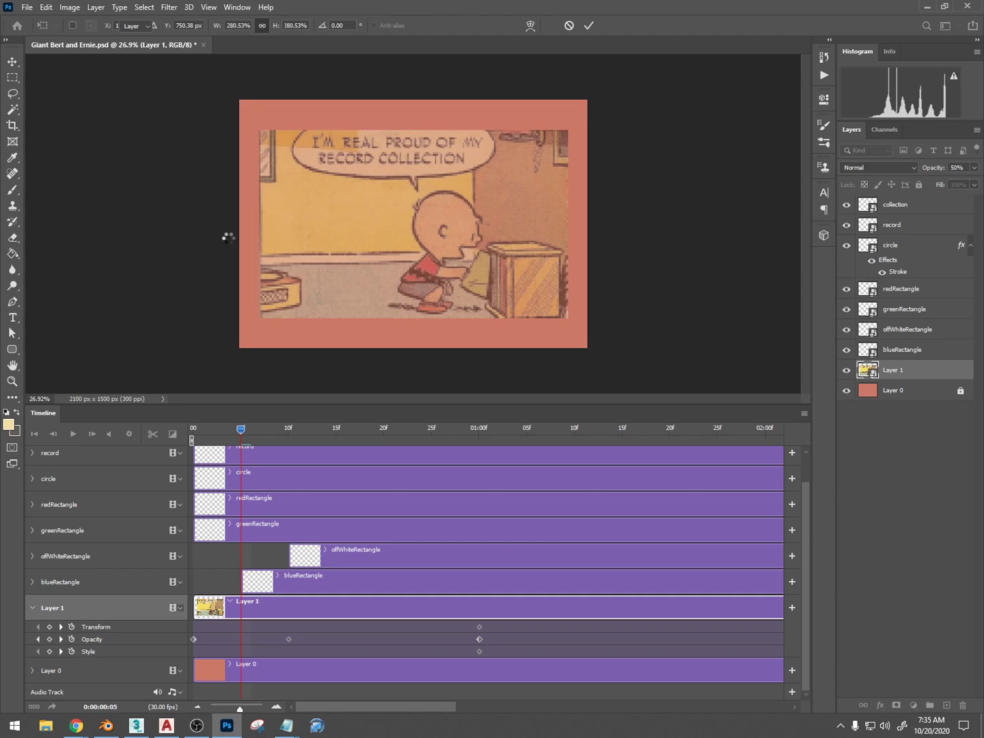
# Play the animation from 0:00:00:00 to check the comic layer's fade and scaling.
pyautogui.moveTo(241, 433); pyautogui.dragTo(158, 432)
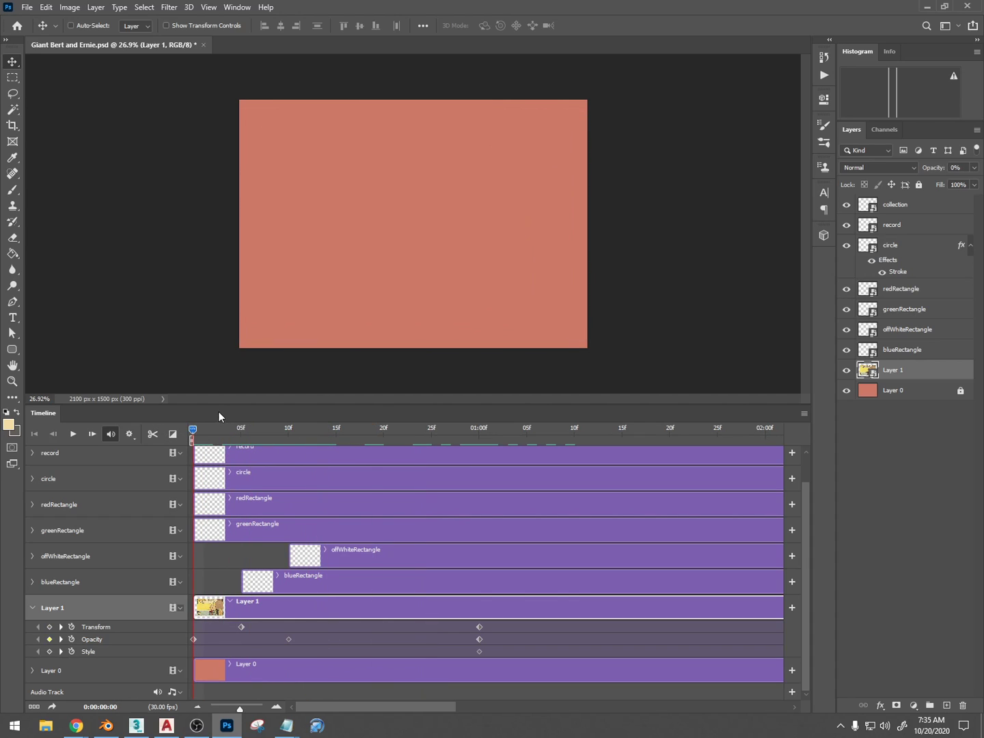
pyautogui.press('space')
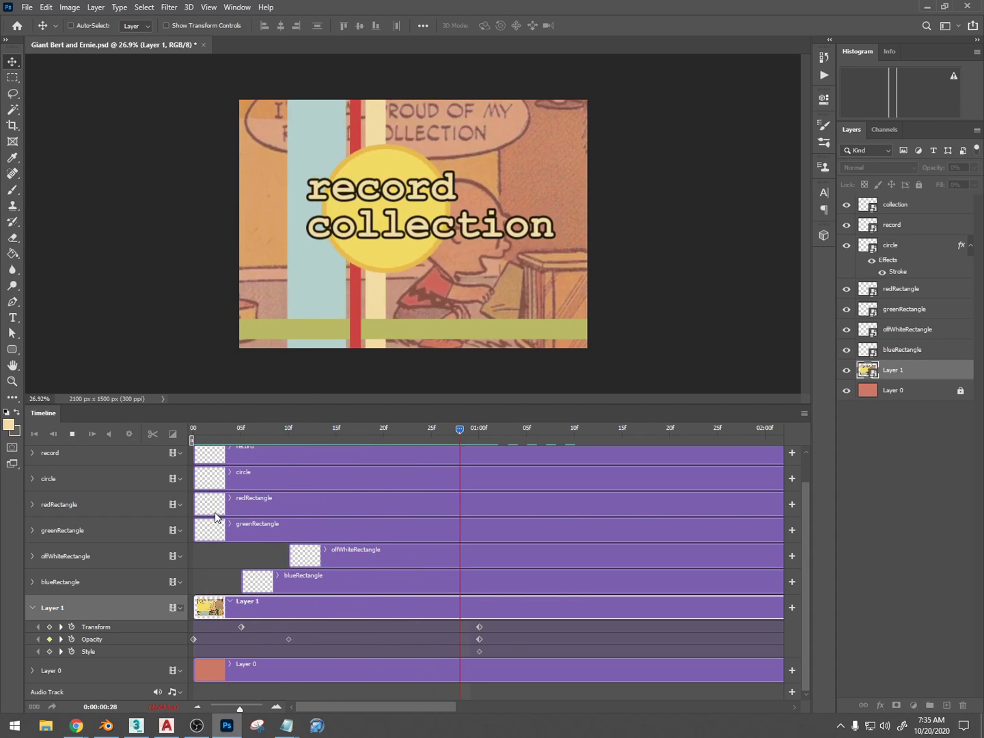
pyautogui.press('space')
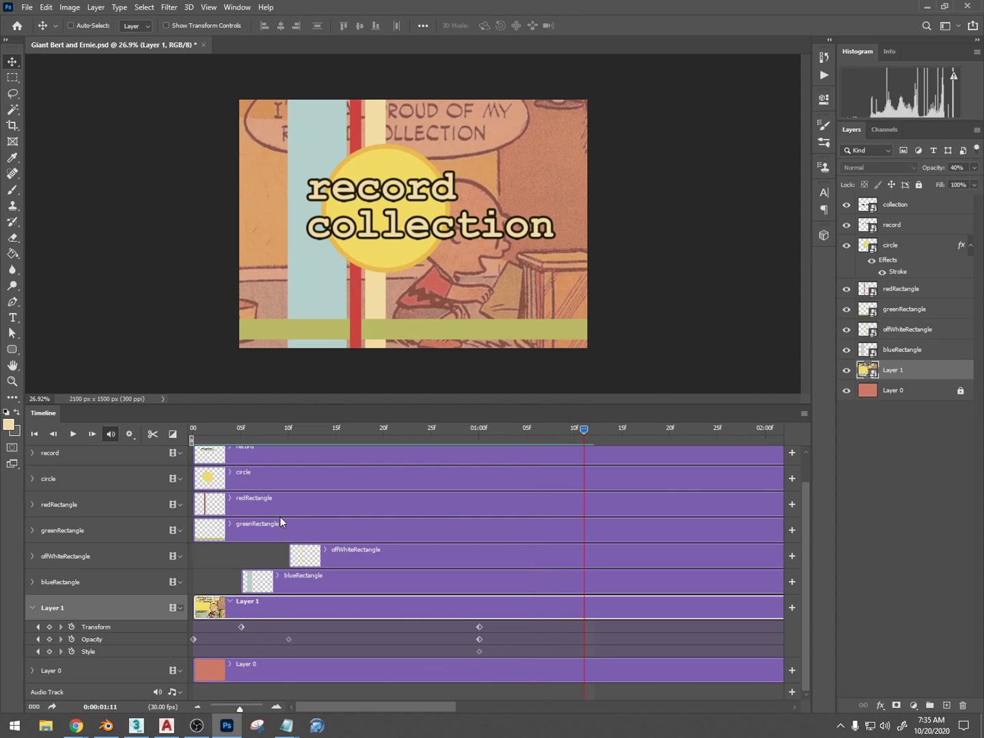
# Shift Layer 1's first two Opacity keyframes to 0:00:00:03 and 0:00:00:15, and reduce the timeline's height.
pyautogui.moveTo(192, 638); pyautogui.dragTo(222, 638)
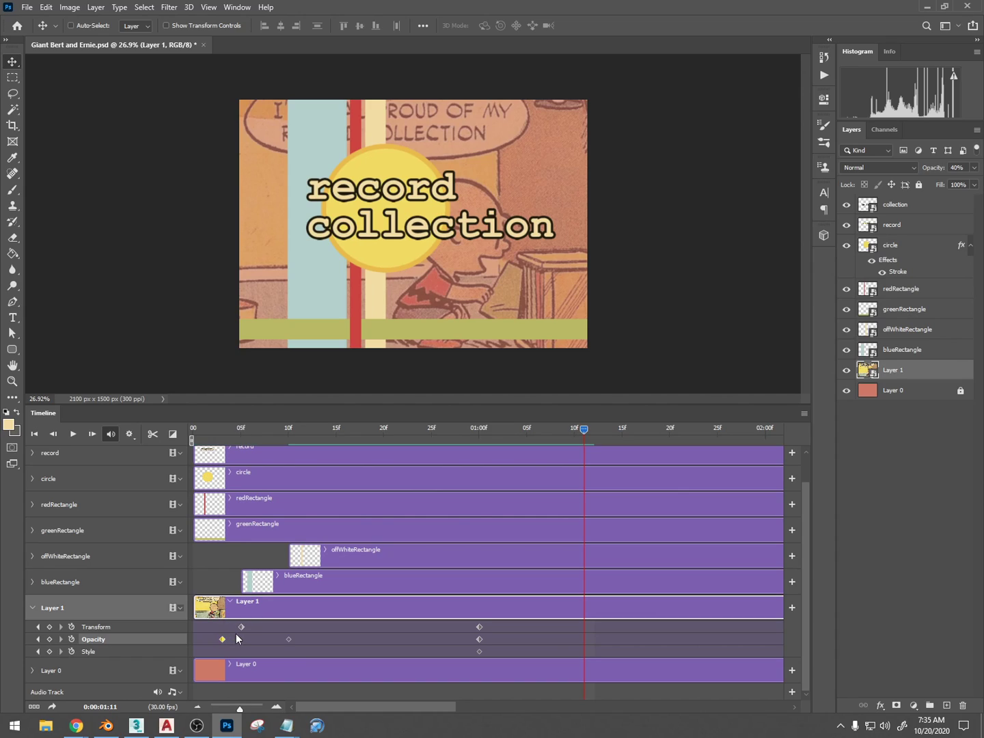
pyautogui.moveTo(287, 639); pyautogui.dragTo(333, 636)
pyautogui.moveTo(342, 416); pyautogui.dragTo(298, 421)
pyautogui.moveTo(200, 416); pyautogui.dragTo(422, 702)
pyautogui.moveTo(529, 623); pyautogui.dragTo(513, 452)
# Replay the animation from 0:00:00:00 to check the retimed comic fade, and collapse Layer 1's timeline track.
pyautogui.moveTo(583, 476); pyautogui.dragTo(183, 474)
pyautogui.press('space')
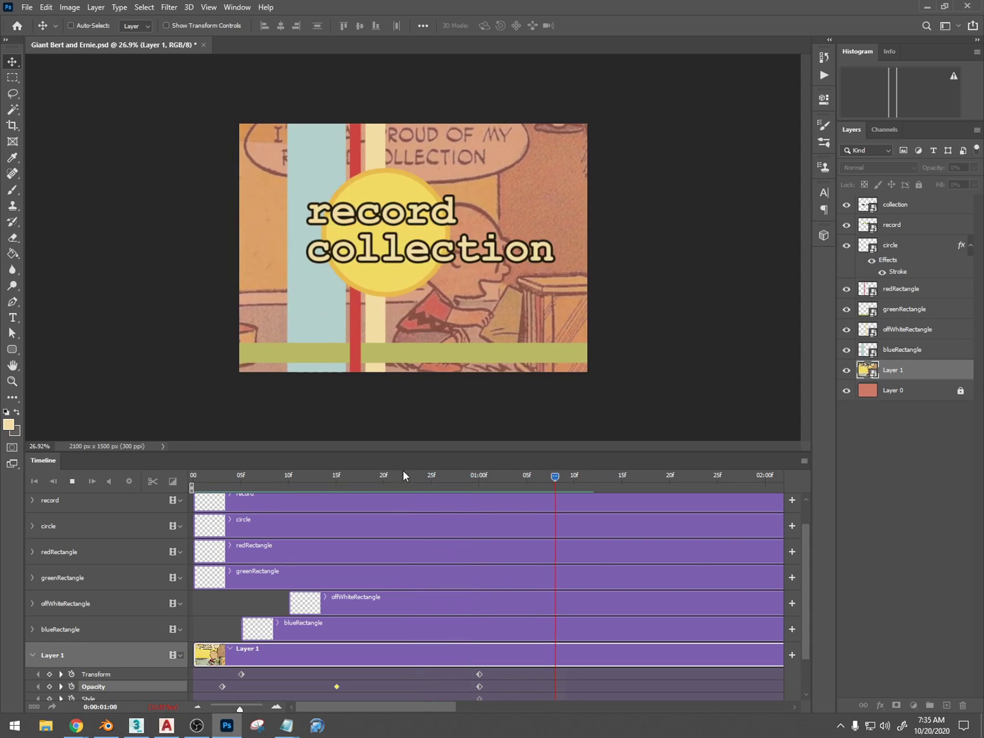
pyautogui.moveTo(710, 477); pyautogui.dragTo(126, 492)
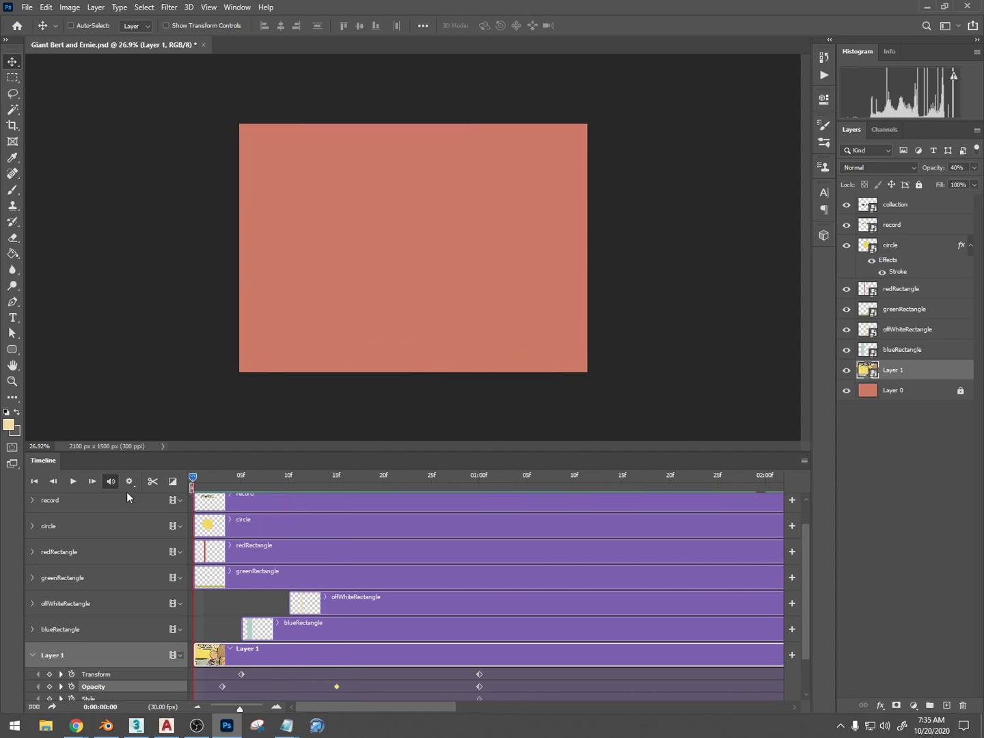
pyautogui.click(35, 655)
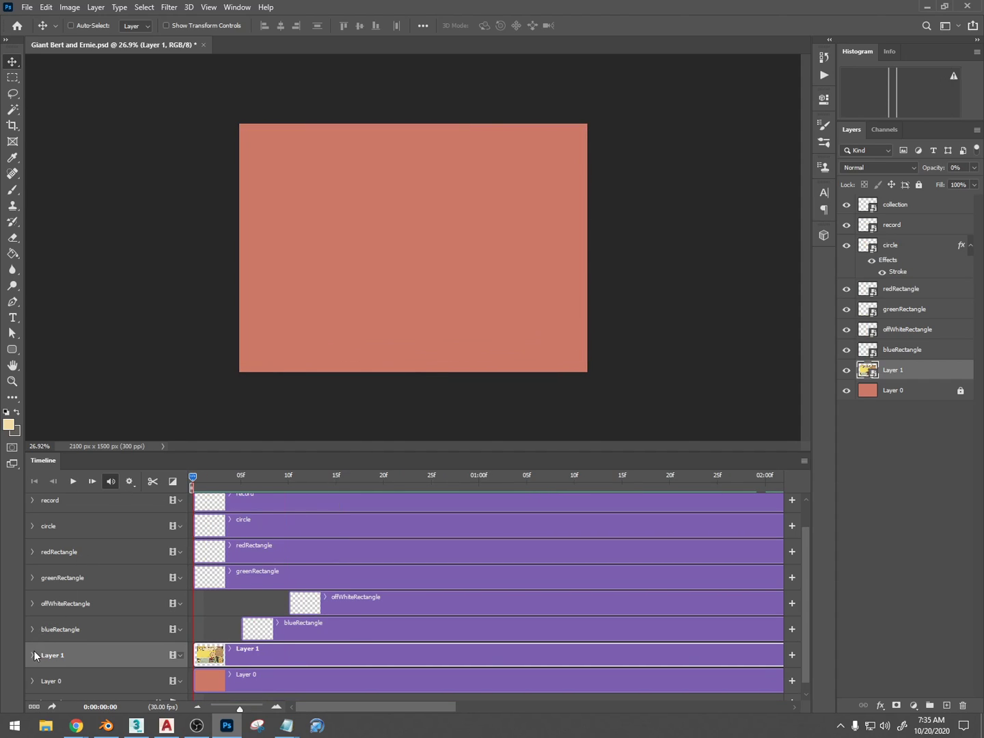
# Render all frames as the H.264 video Giant Bert and Ernie.mp4 into the myWork folder inside Desktop\2020-21\2020-21.
pyautogui.click(27, 8)
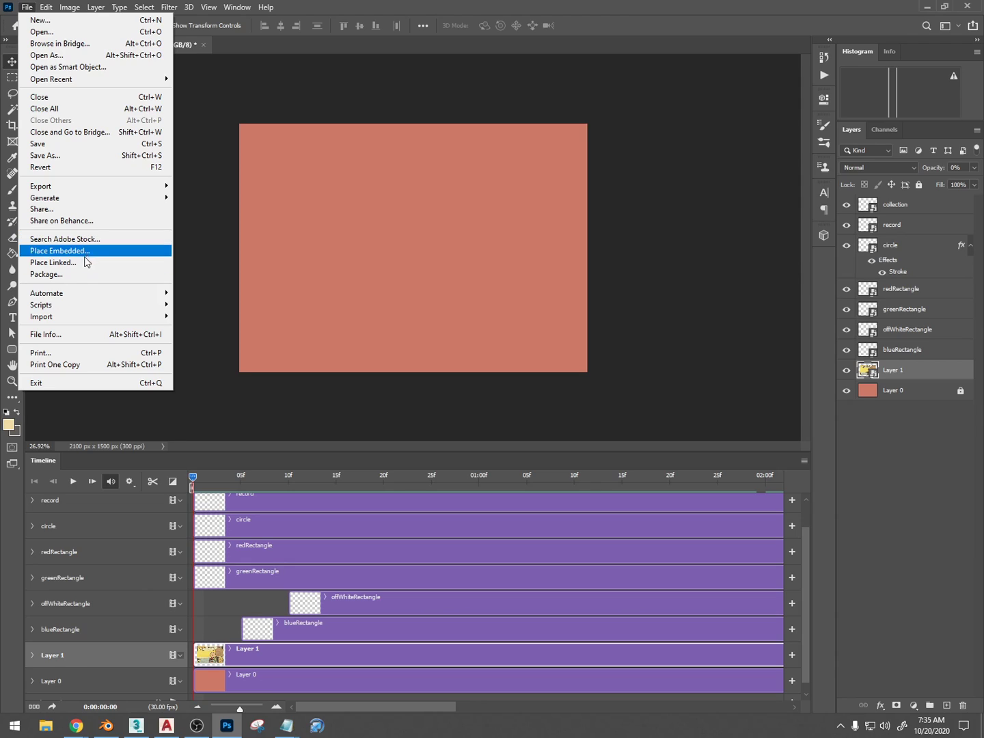
pyautogui.moveTo(89, 186)
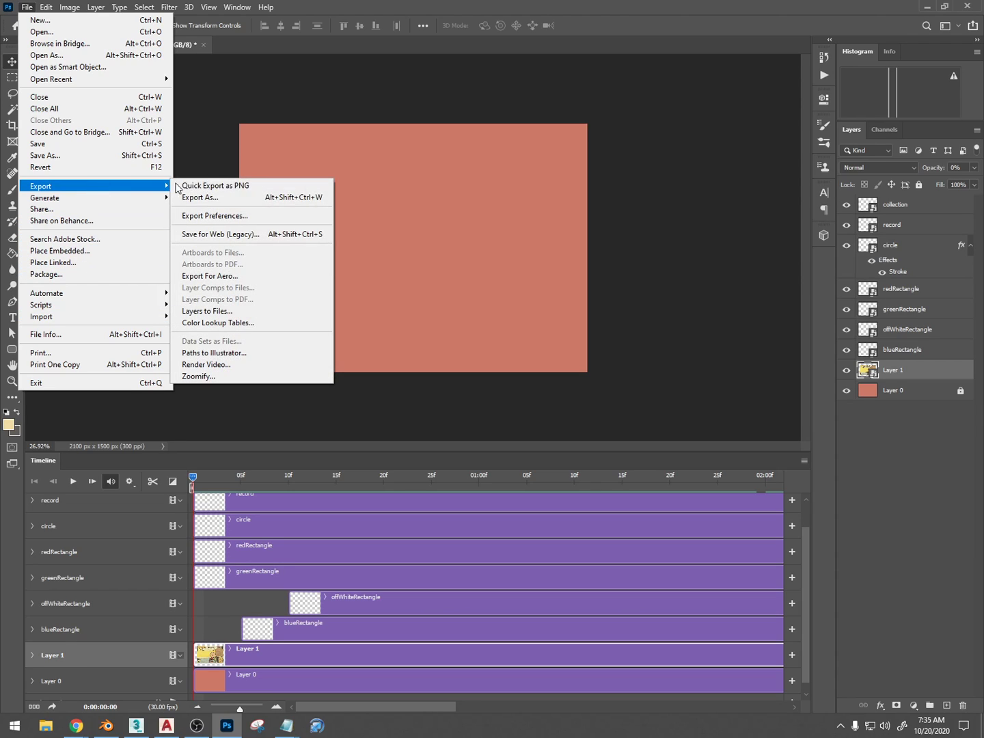
pyautogui.click(253, 365)
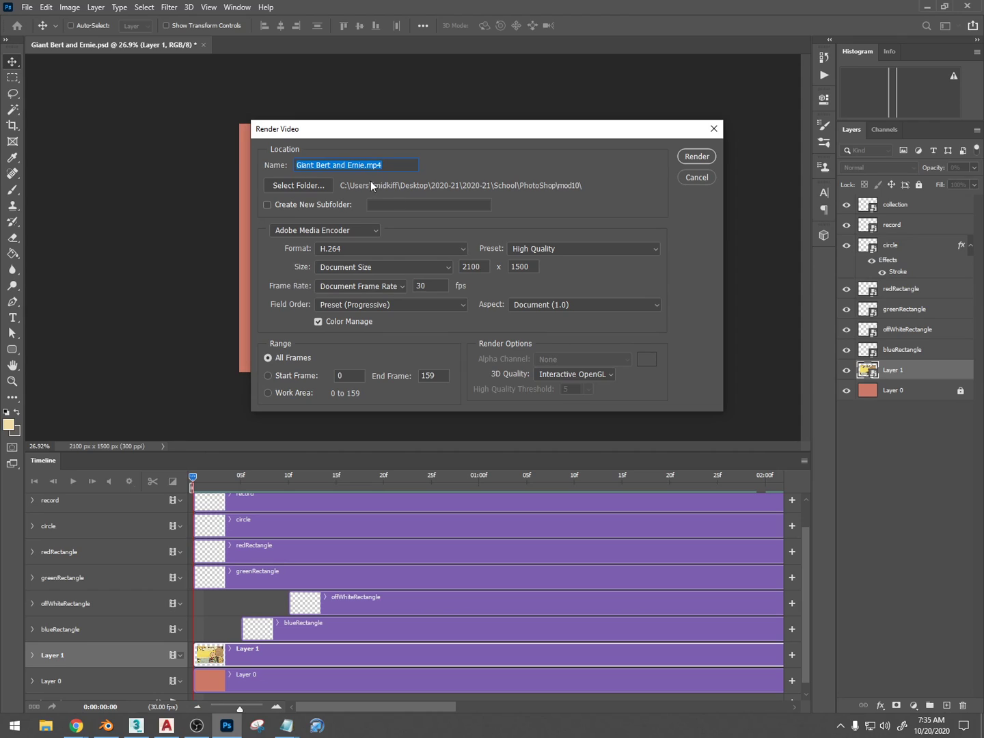
pyautogui.click(312, 184)
pyautogui.scroll(2, 343, 224)
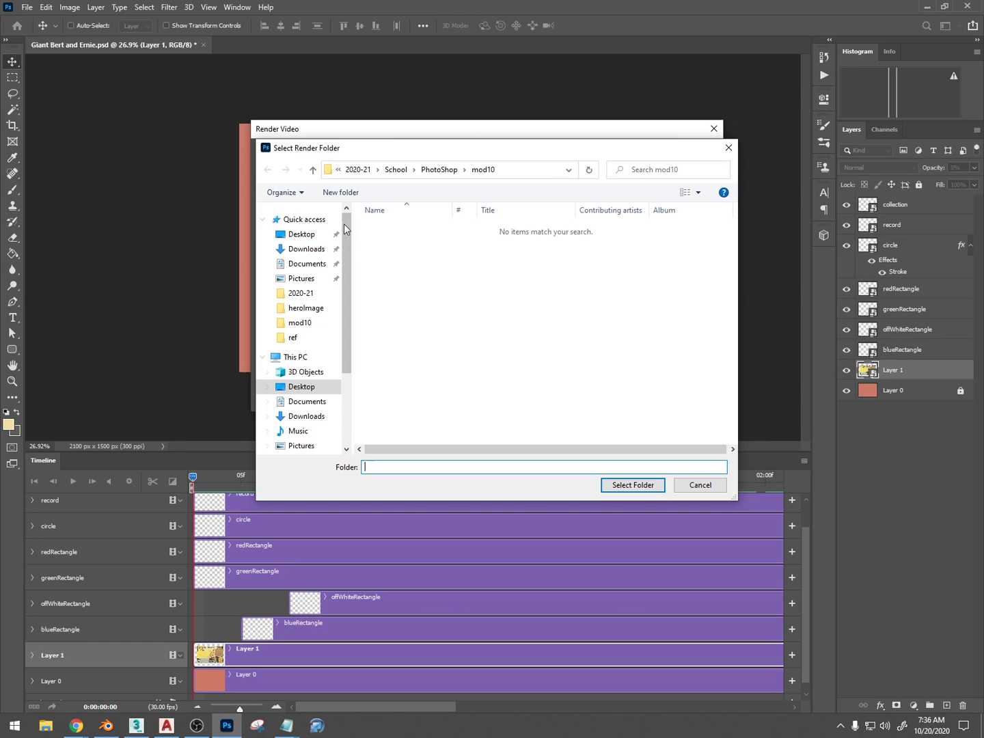
pyautogui.click(301, 233)
pyautogui.click(391, 246)
pyautogui.doubleClick(391, 248)
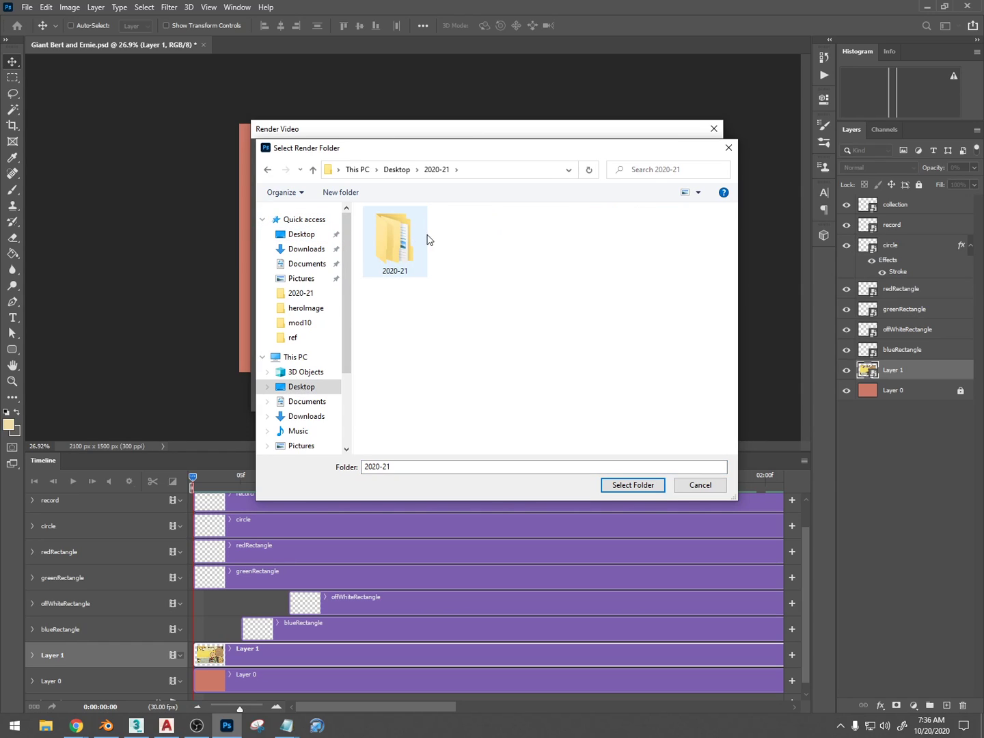
pyautogui.doubleClick(418, 236)
pyautogui.doubleClick(414, 230)
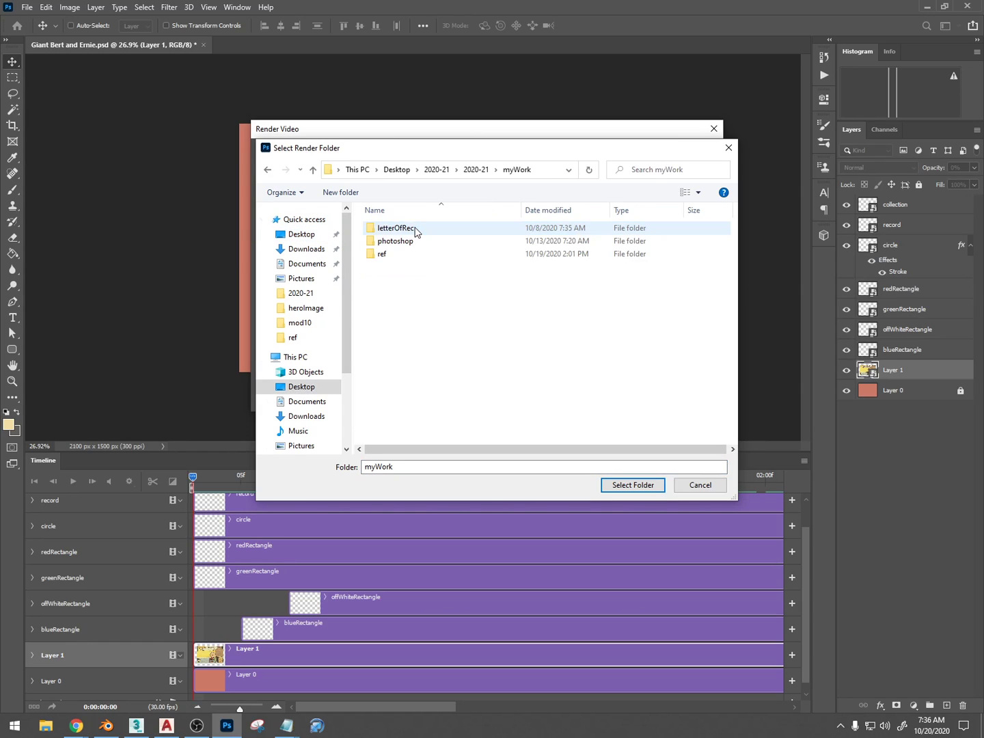
pyautogui.click(439, 470)
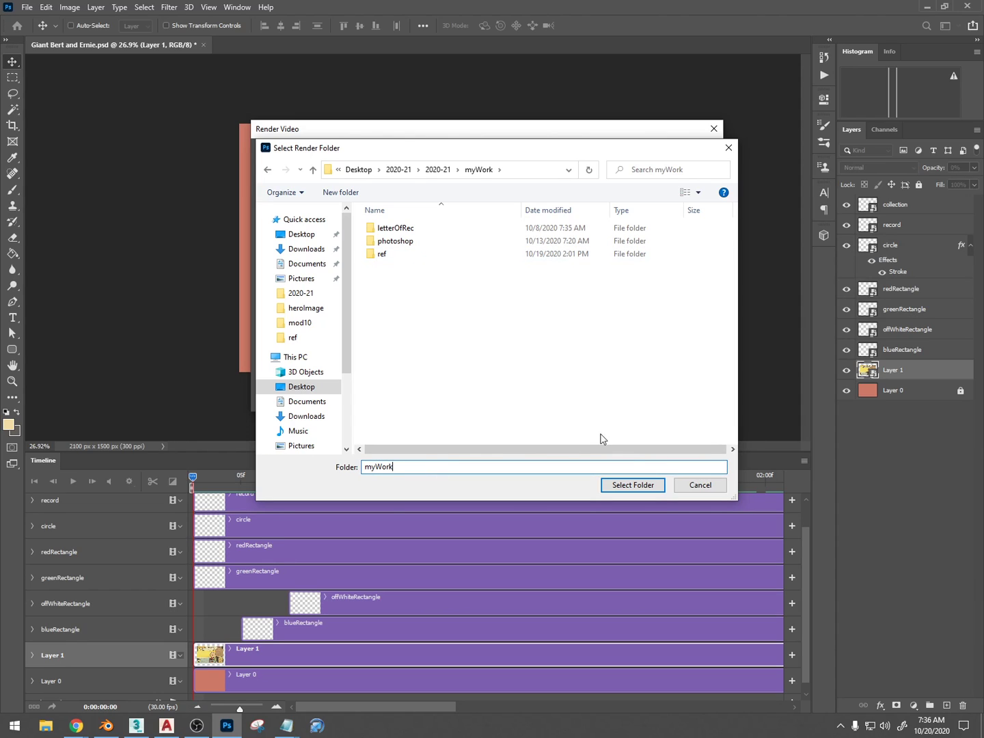
pyautogui.click(633, 484)
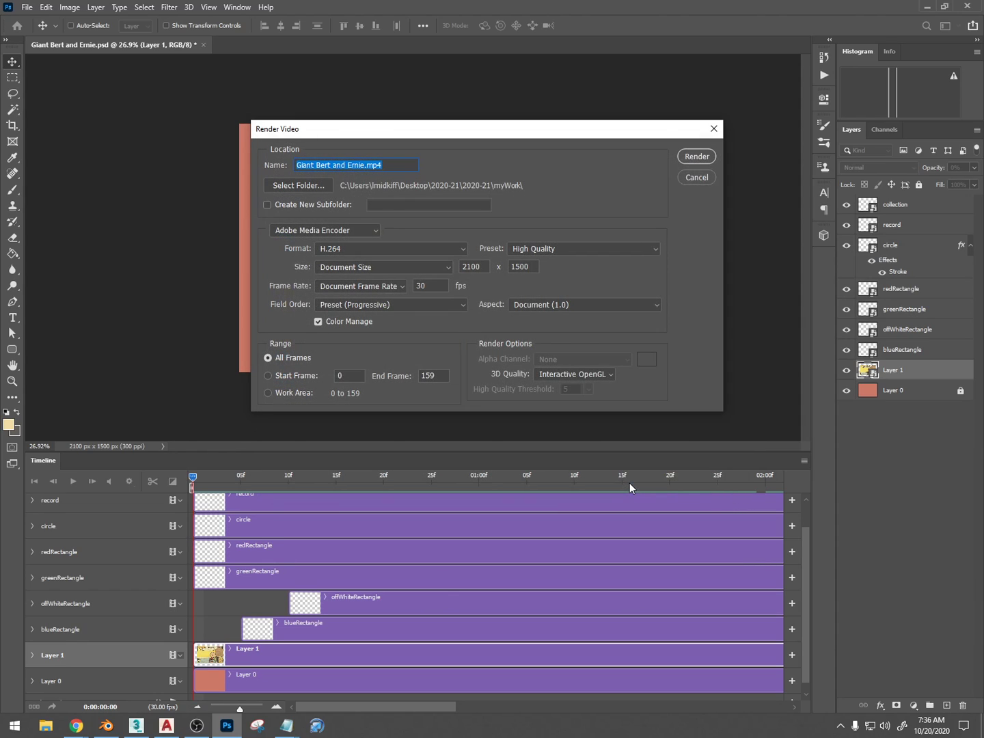
pyautogui.click(698, 159)
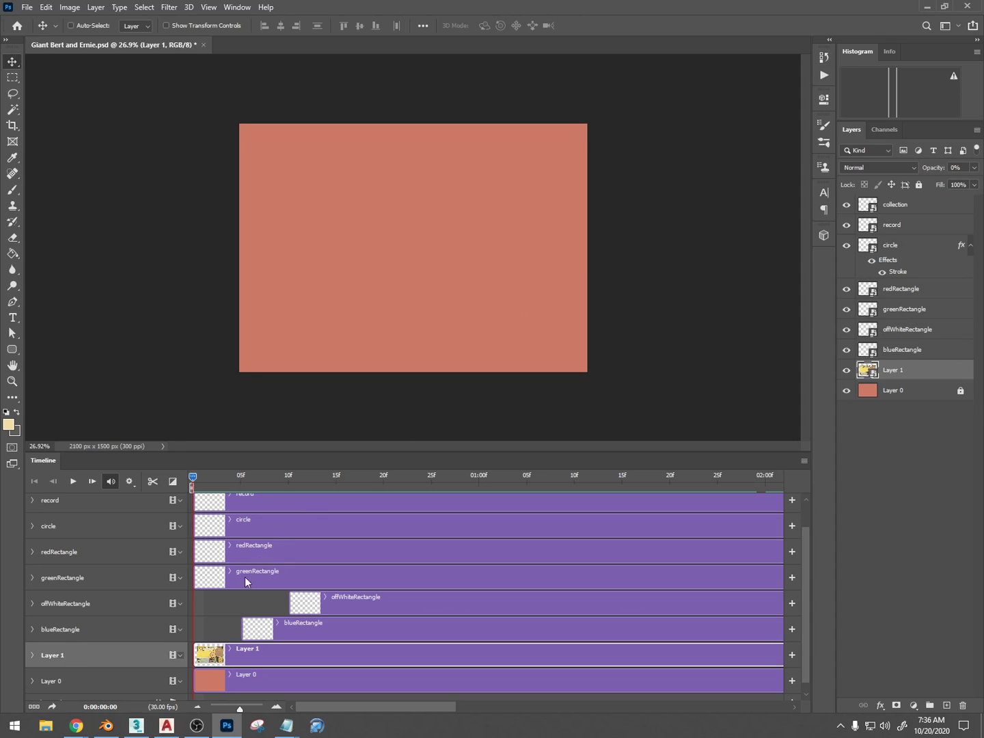
pyautogui.click(197, 726)
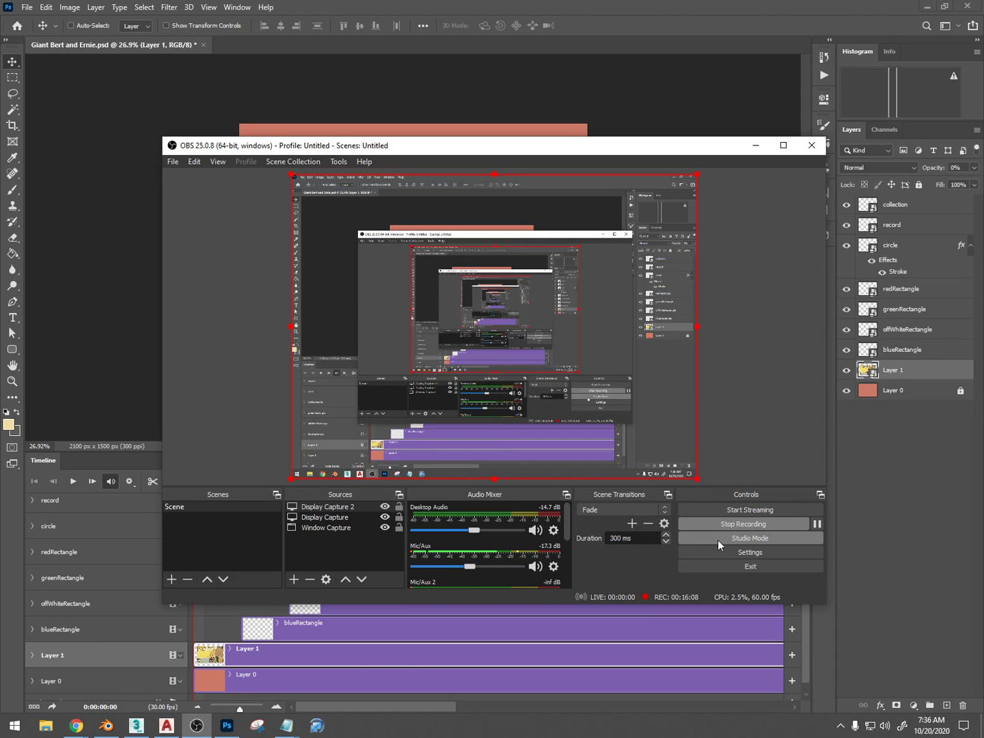